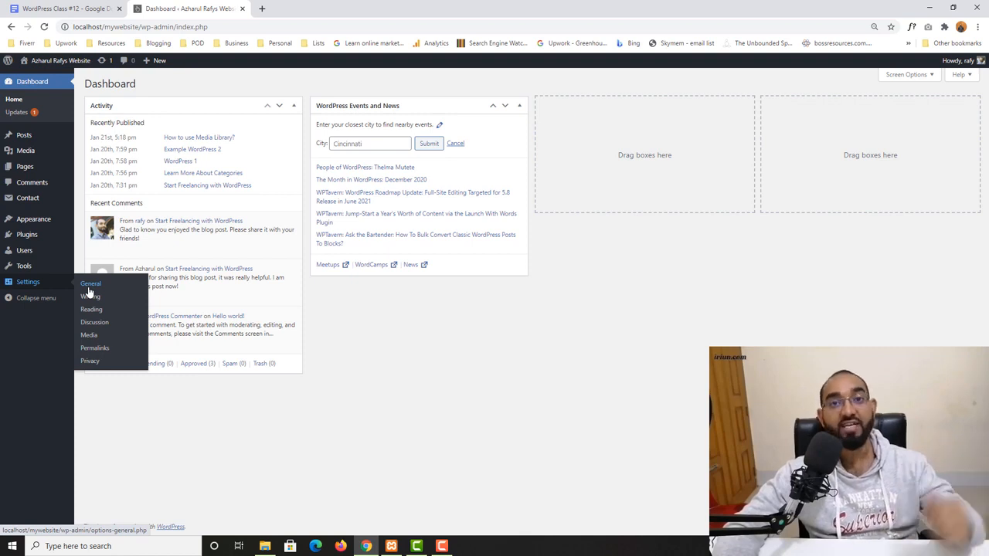
- Open General Settings and view the live site in a new tab to see where the site title appears
click(97, 290)
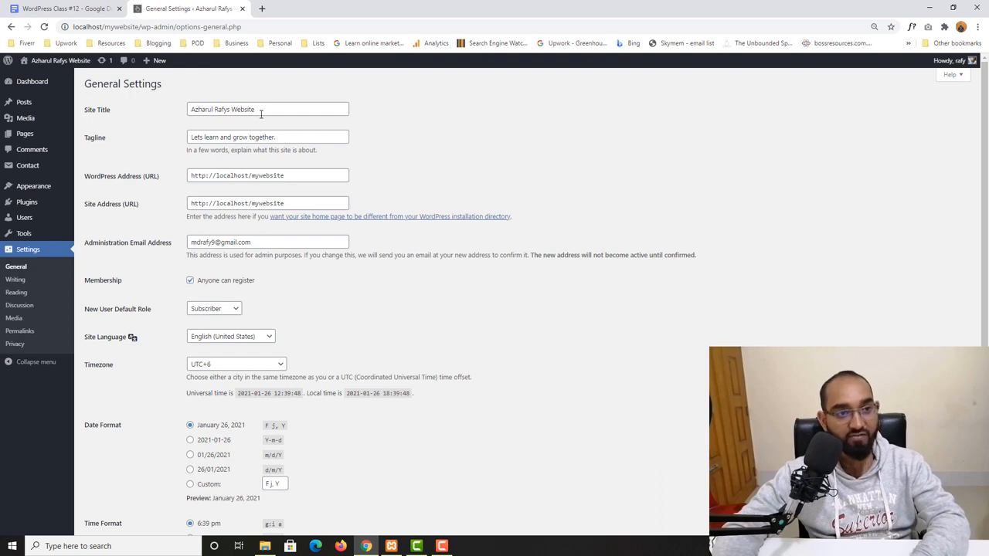
drag(260, 109, 183, 111)
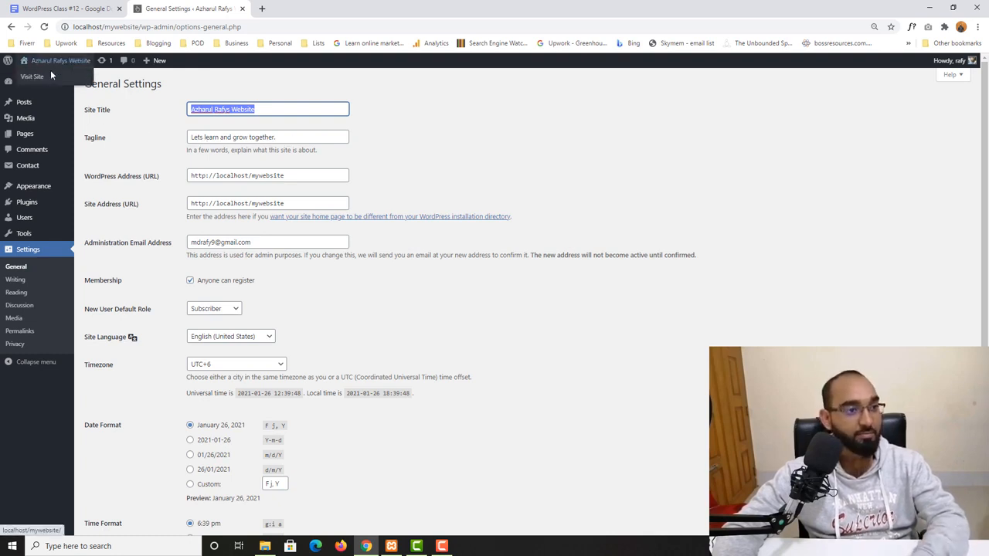
right_click(50, 70)
click(69, 81)
click(329, 8)
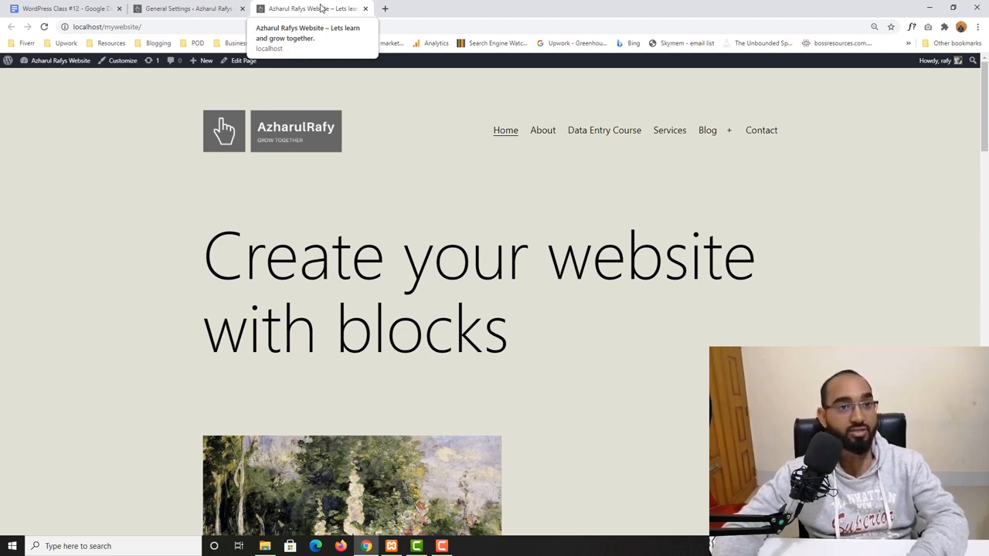
click(193, 8)
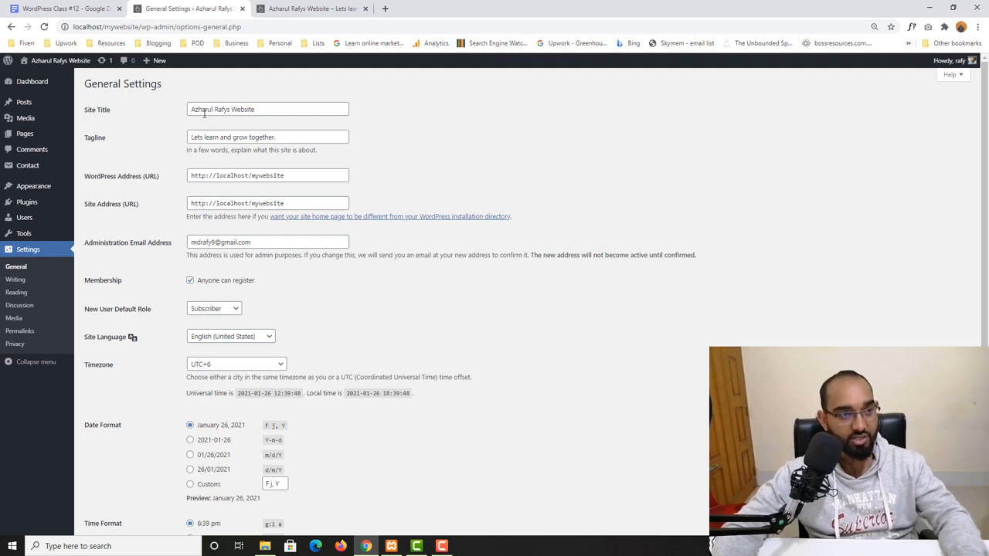
- Change the site title to Azharul Rafy's Website by adding an apostrophe
triple_click(228, 109)
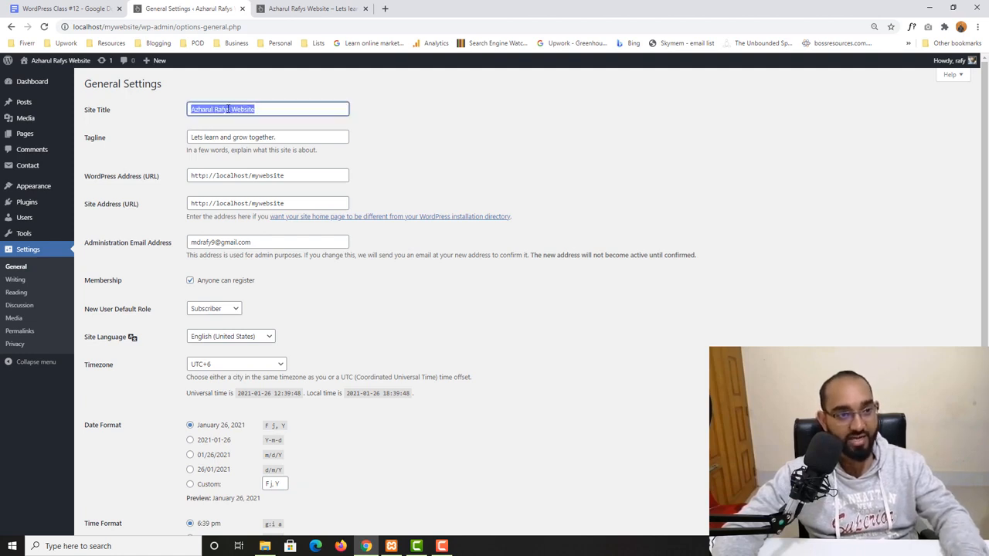
click(228, 108)
text(')
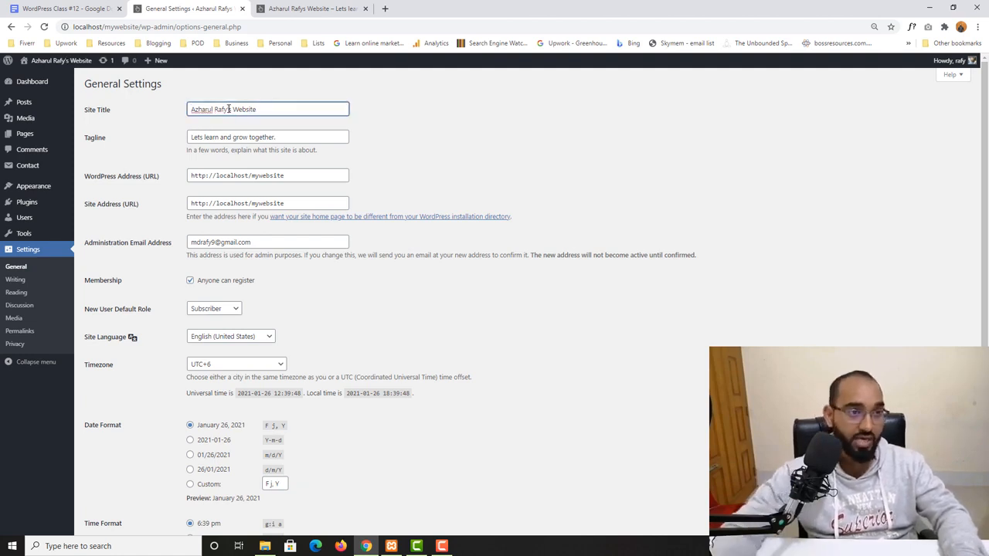
- Replace the tagline with Let me help you grow! and save the settings
triple_click(282, 136)
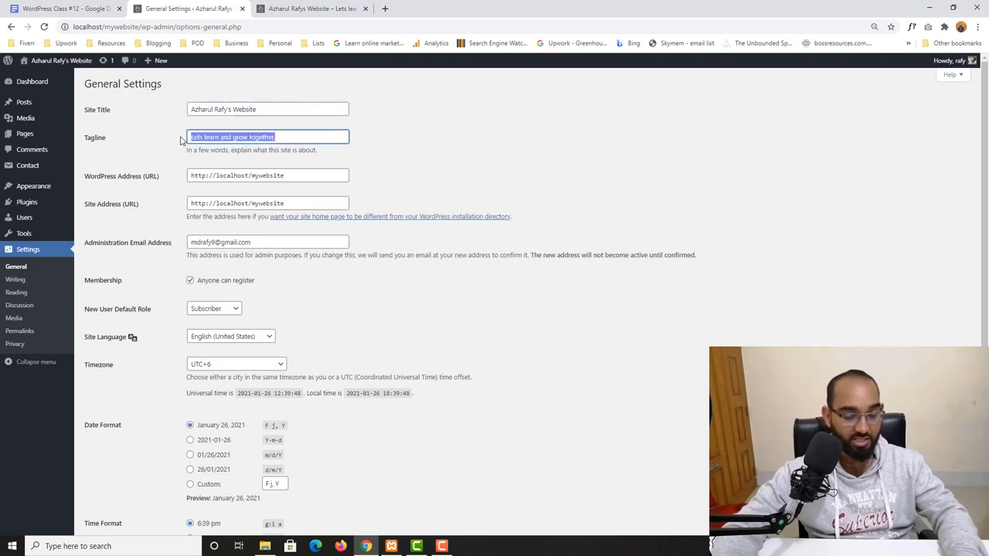
key(BackSpace)
text(Let me help you grow!)
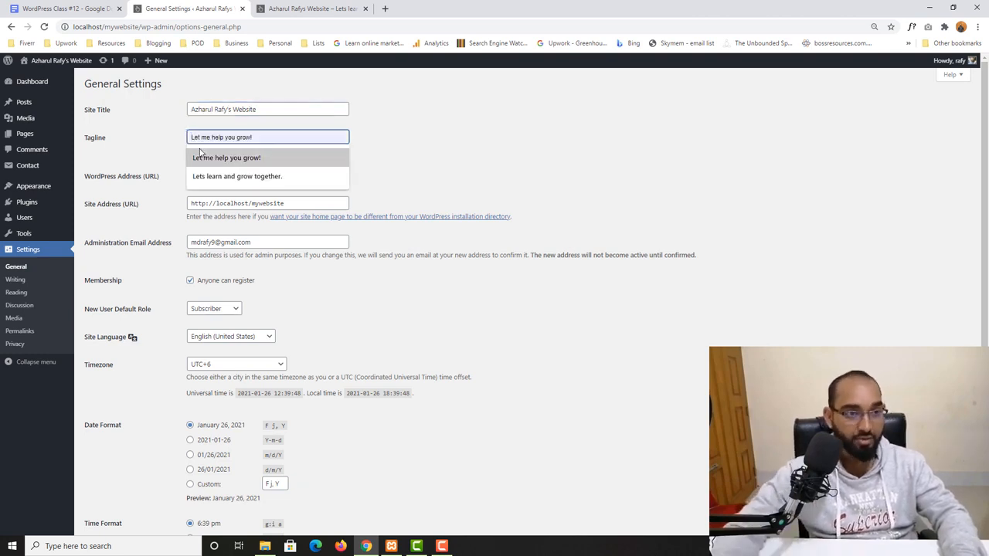
click(246, 159)
scroll(282, 151, down, 3)
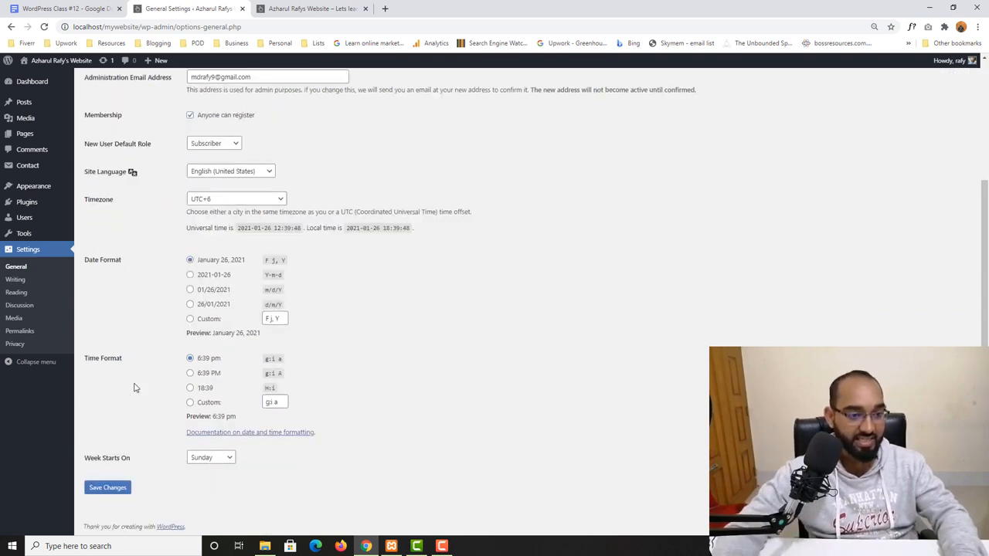
click(107, 487)
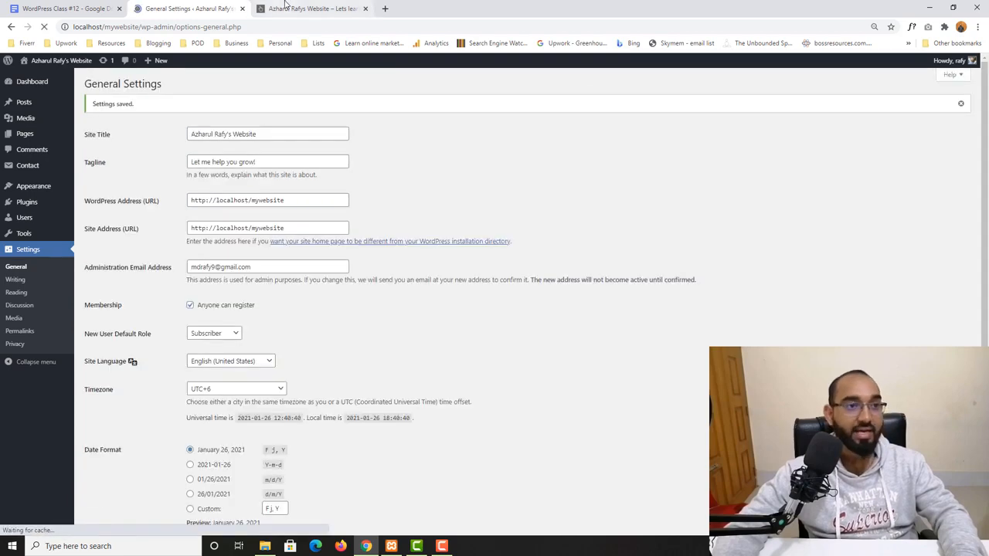
- Reload the site tab to check the new title and tagline, then return to settings
click(309, 9)
click(44, 26)
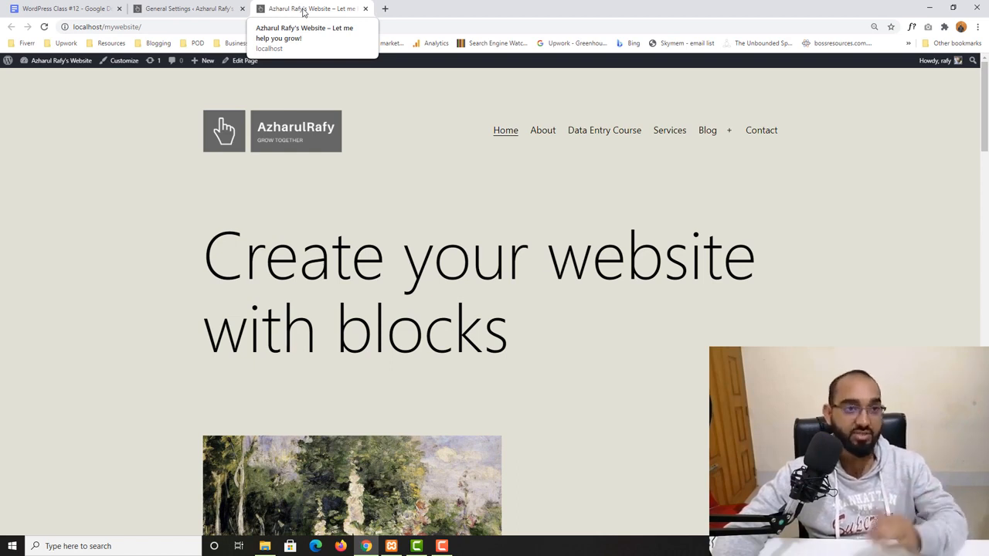
click(172, 4)
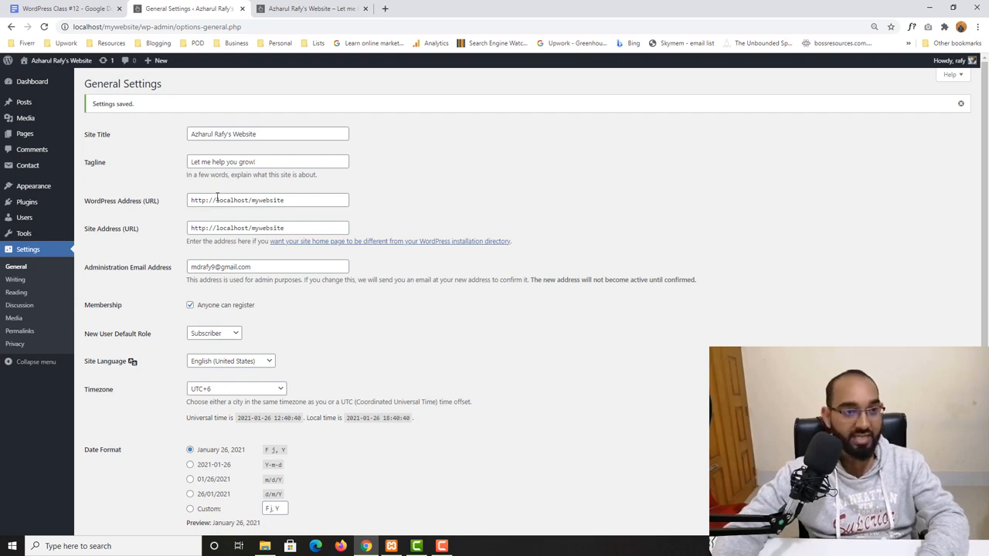
- Compare the WordPress Address URL with a live site by opening learners.world in a new tab
drag(215, 200, 303, 200)
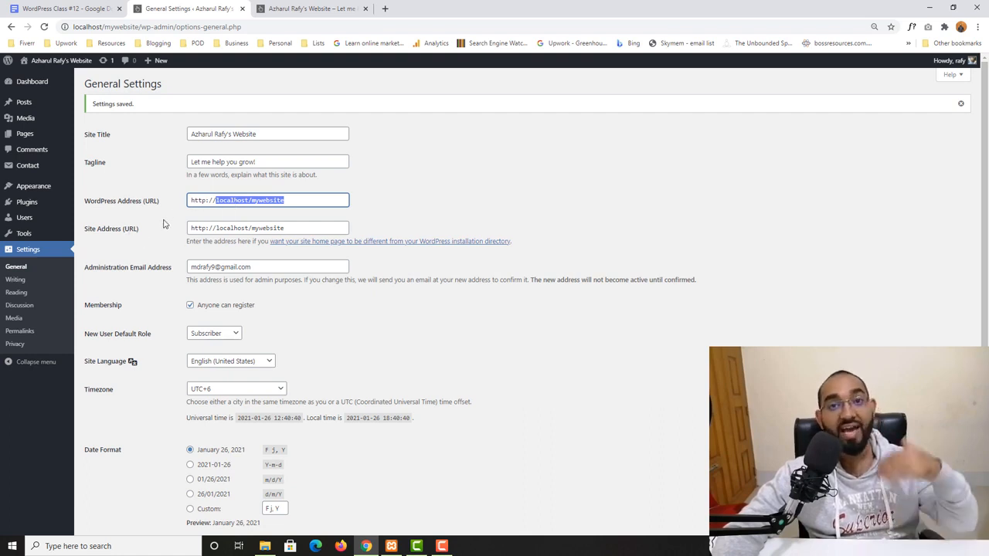
click(385, 8)
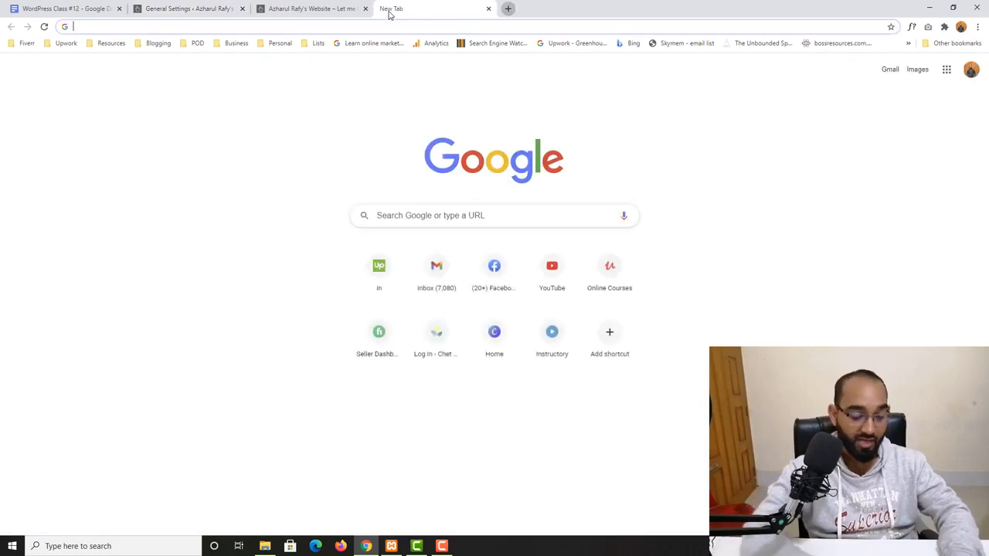
text(le)
key(Return)
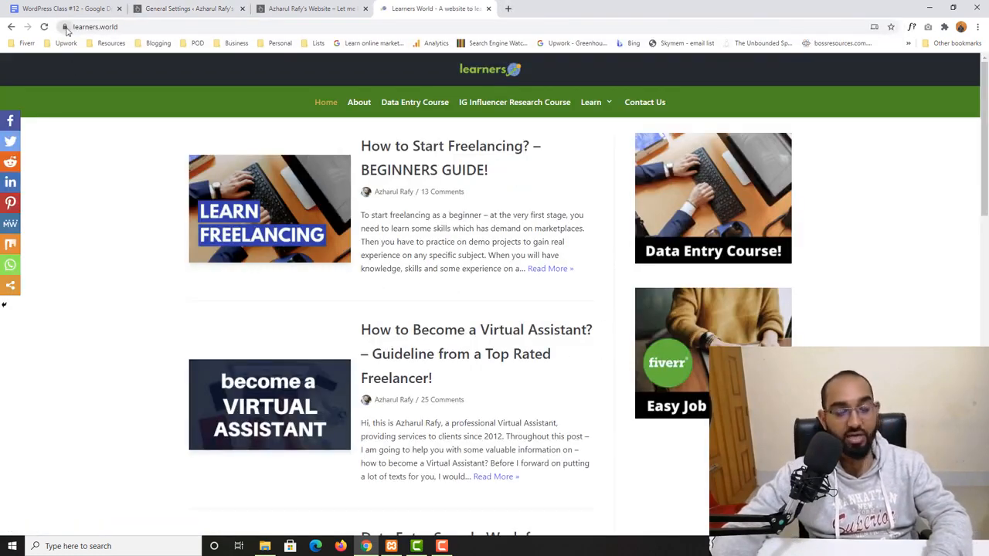
double_click(108, 28)
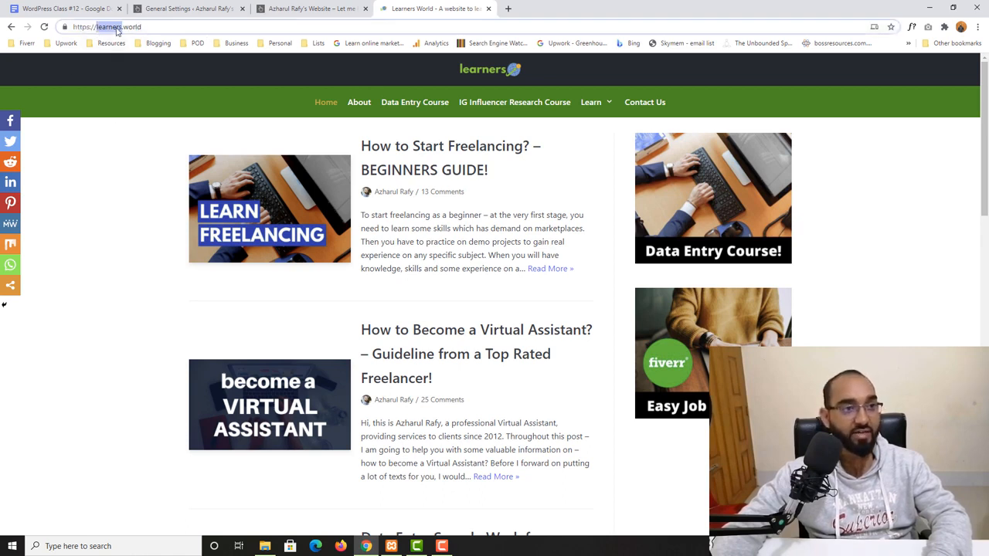
click(90, 28)
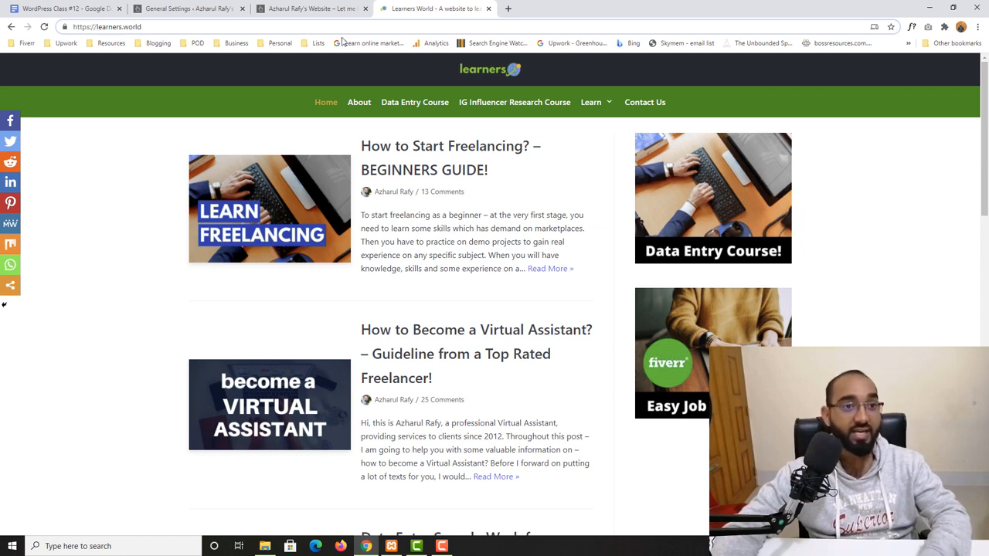
- Inspect the live site's connection security details and scroll through its homepage
click(65, 26)
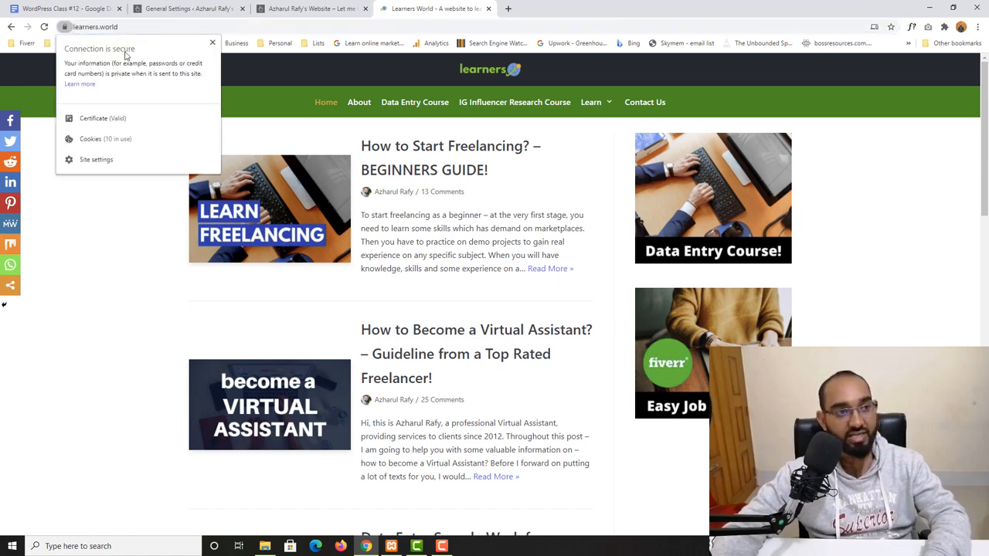
scroll(88, 337, down, 3)
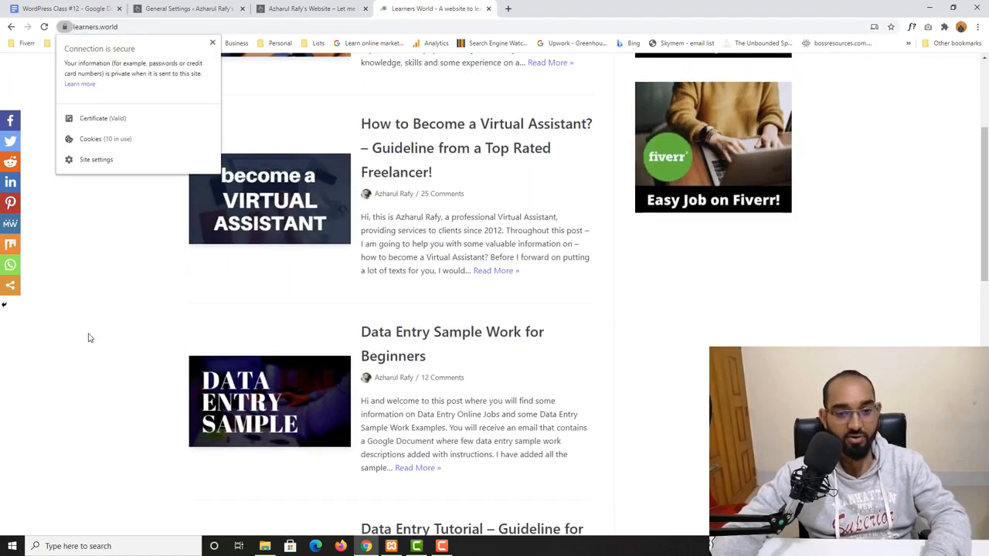
scroll(59, 353, down, 3)
scroll(81, 352, up, 5)
scroll(80, 352, up, 1)
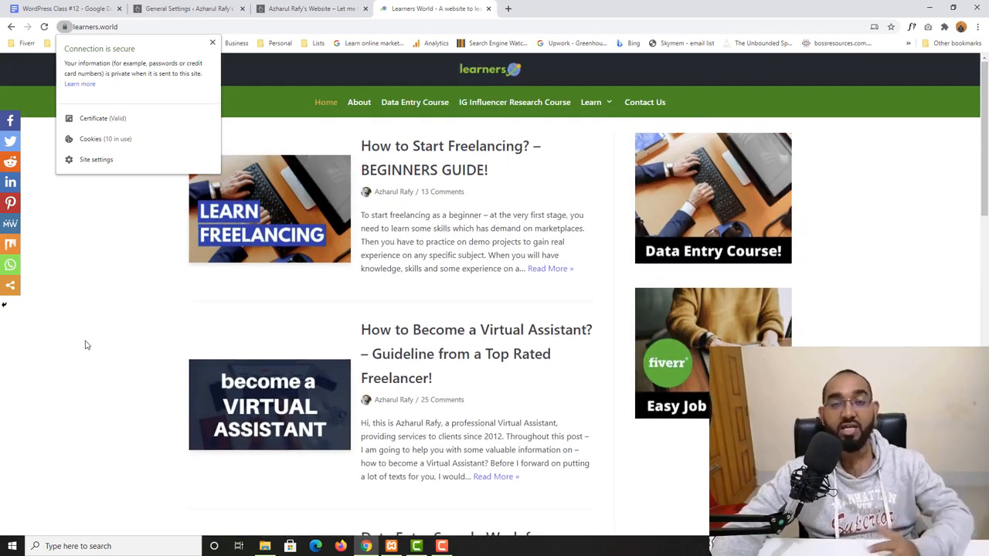
- Check the local site's connection security details, then go back to General Settings
click(300, 9)
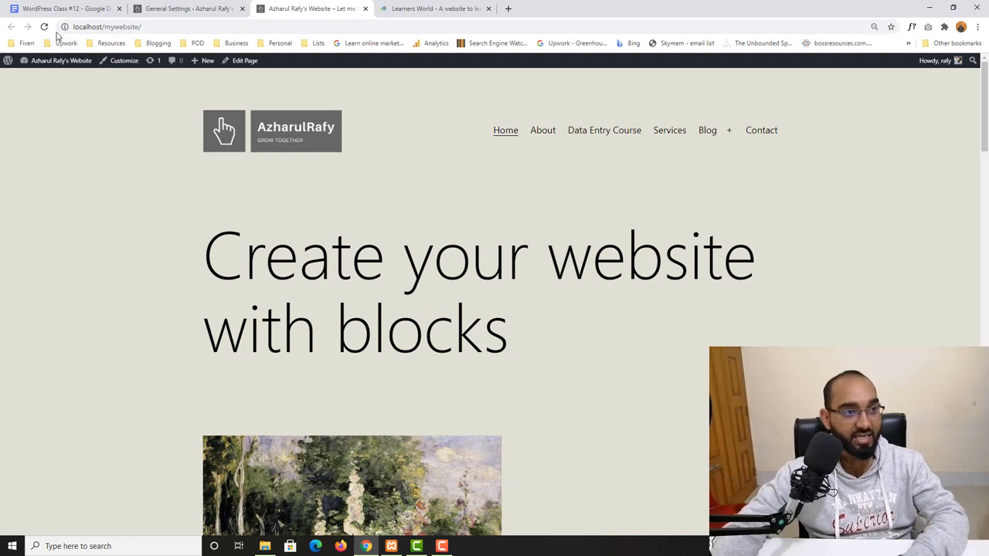
click(65, 26)
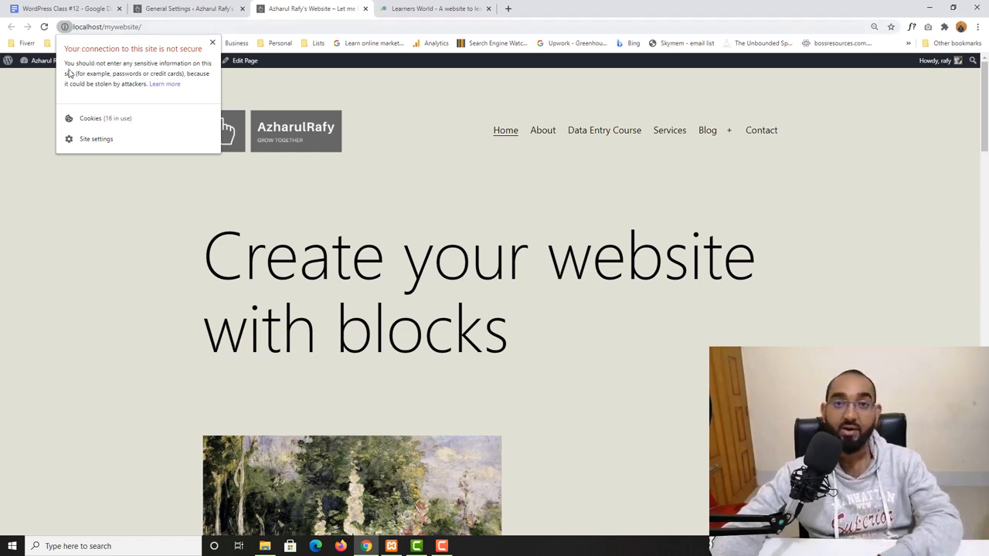
click(19, 183)
click(181, 8)
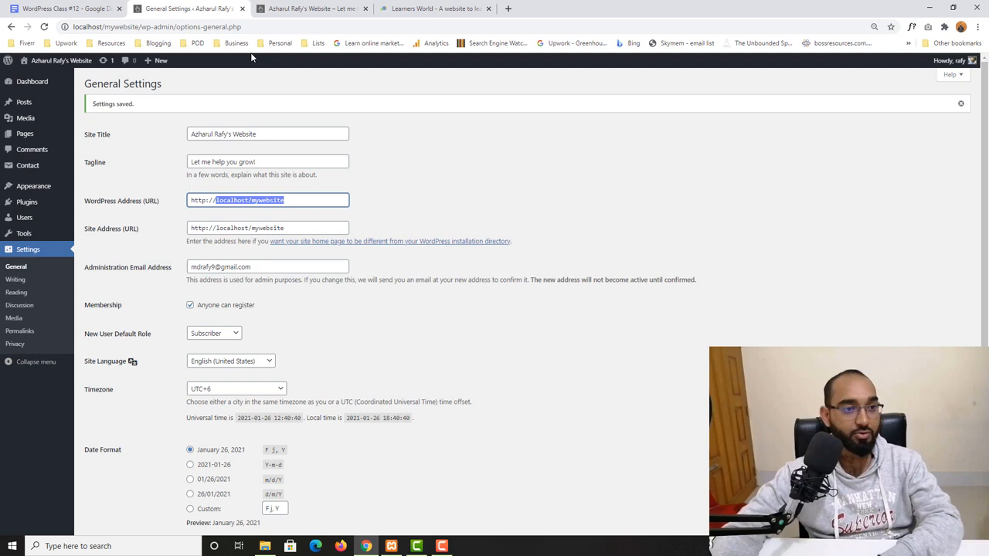
click(200, 216)
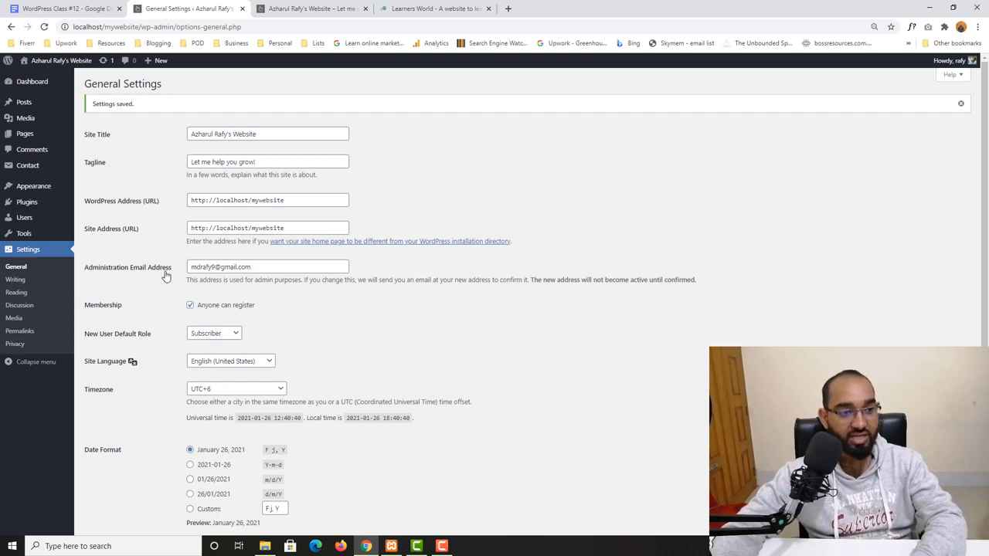
- Open a new incognito window, go to the local site's admin login, and open its registration form
drag(264, 267, 187, 269)
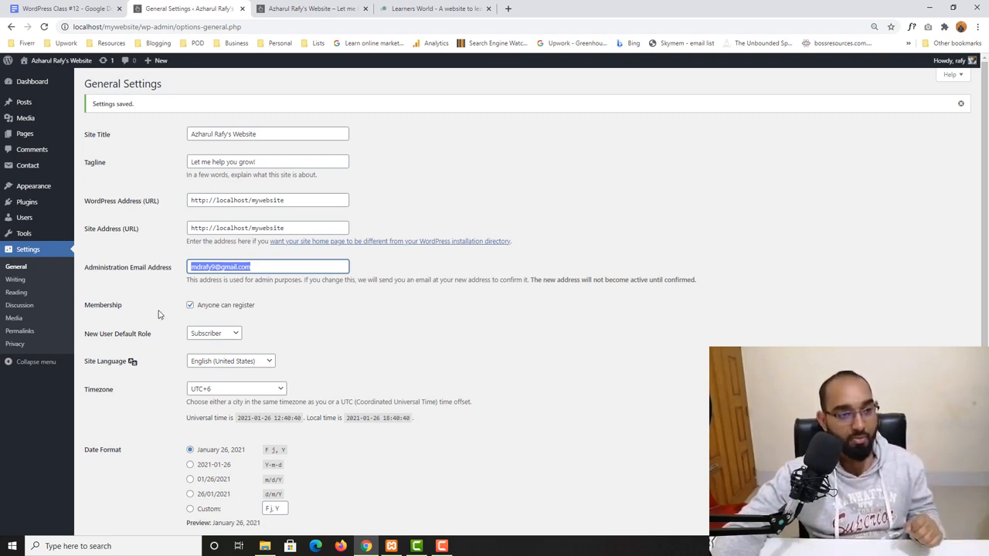
scroll(337, 301, down, 1)
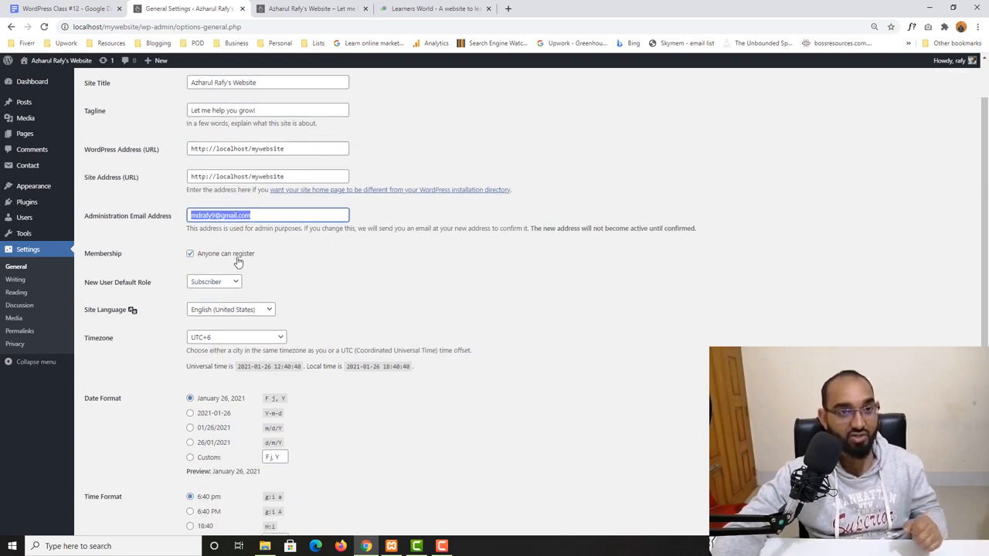
click(977, 26)
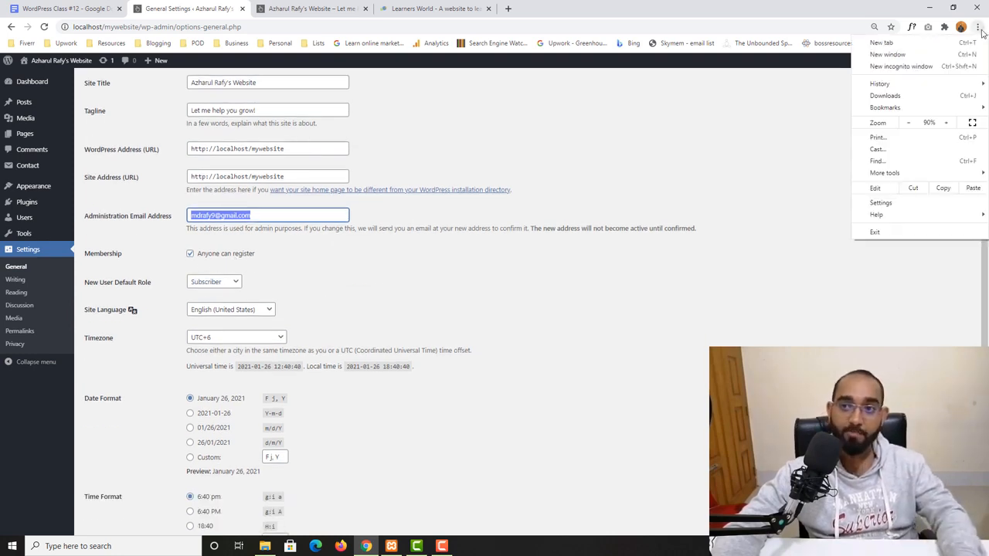
click(890, 67)
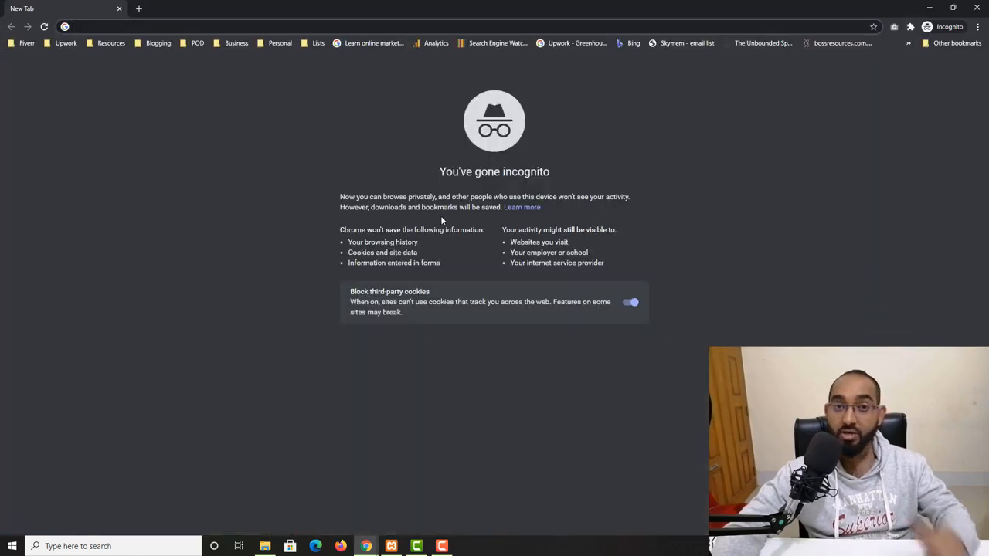
text(localhost/mywebsite)
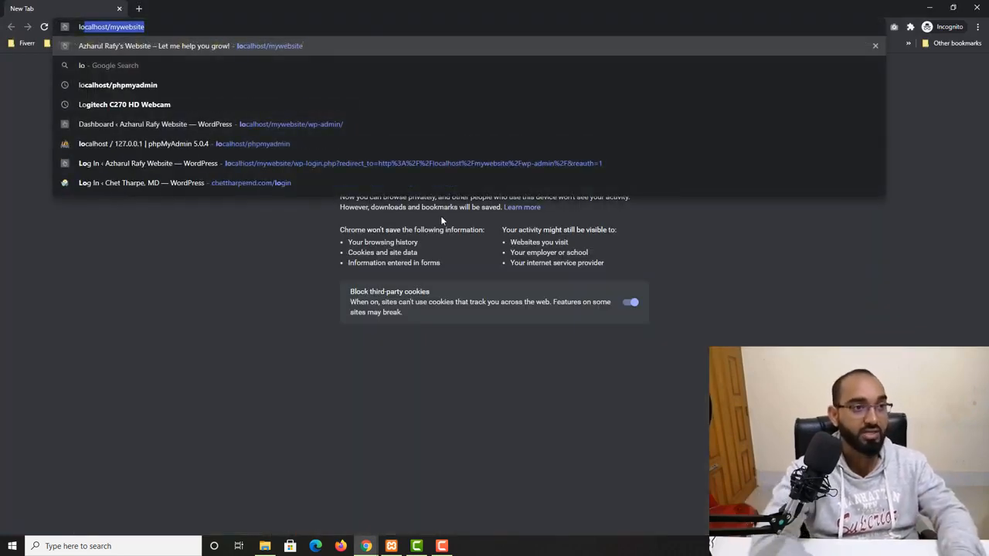
key(Right)
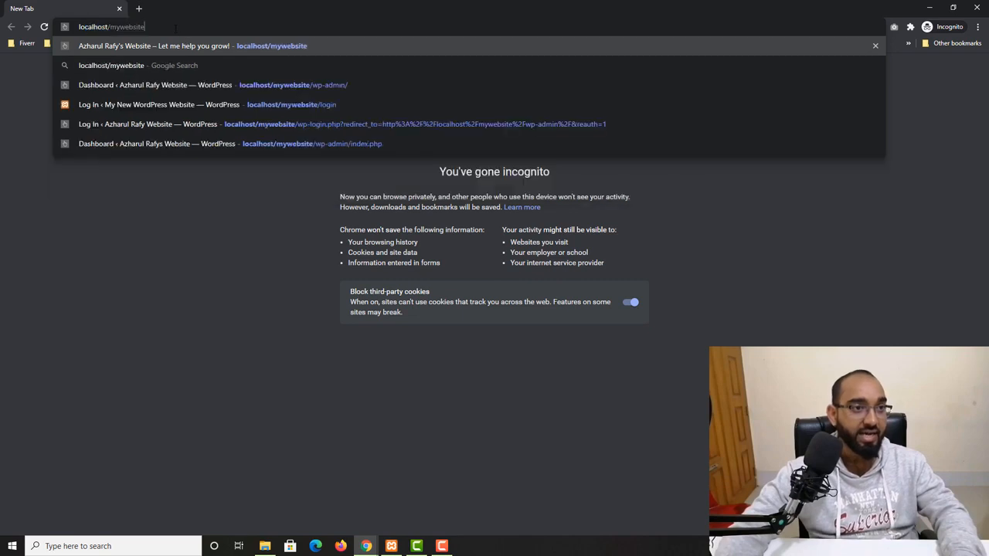
text(/)
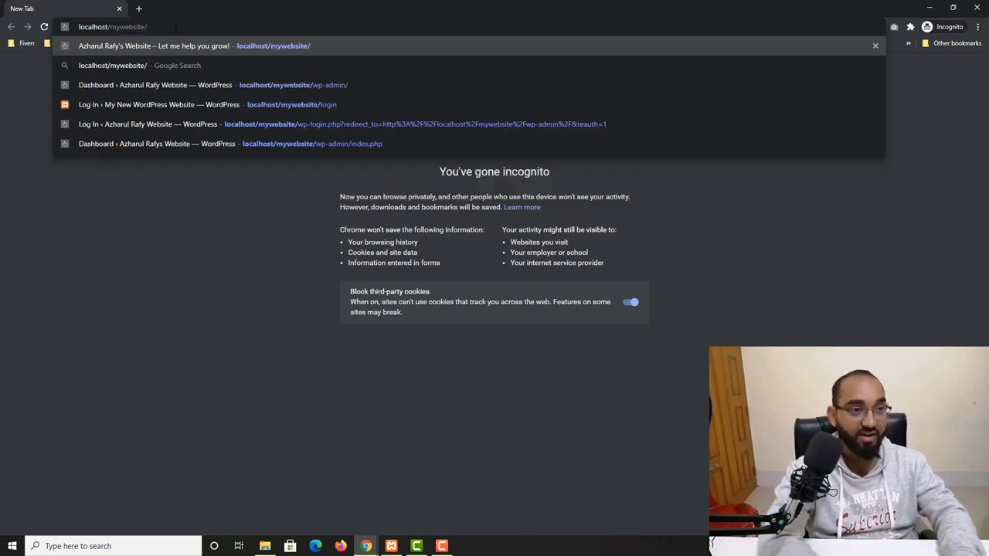
text(wp)
key(Return)
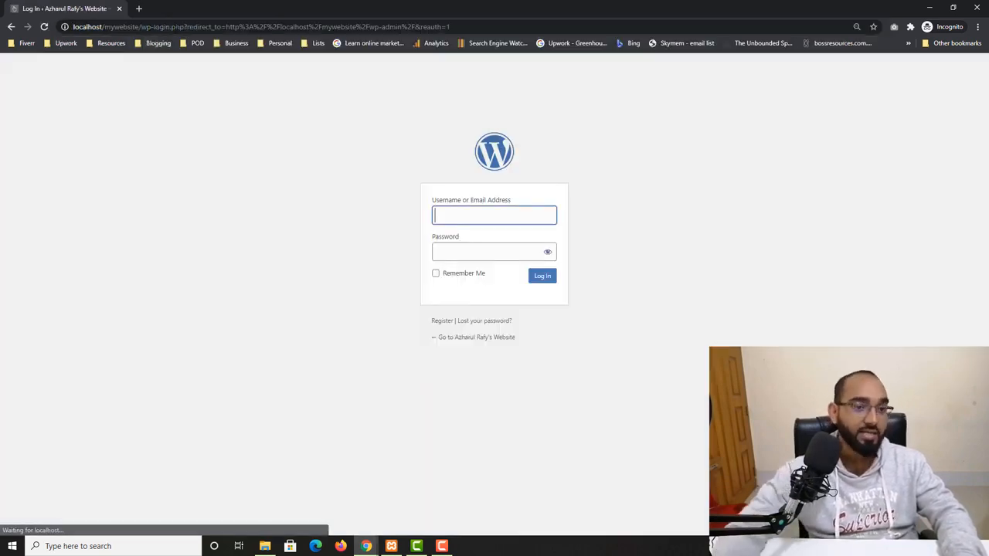
click(441, 323)
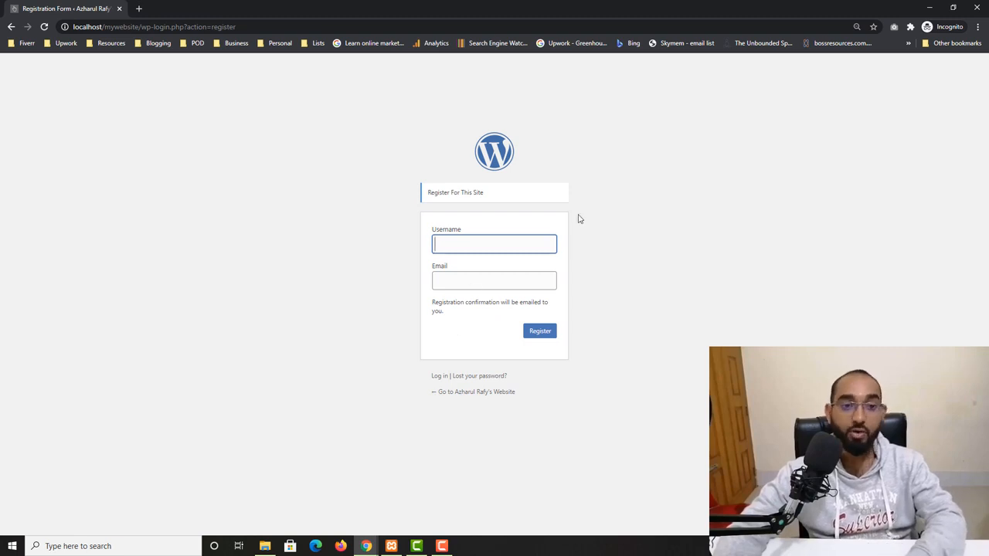
- Close the incognito window and turn off the Anyone can register membership option
click(976, 8)
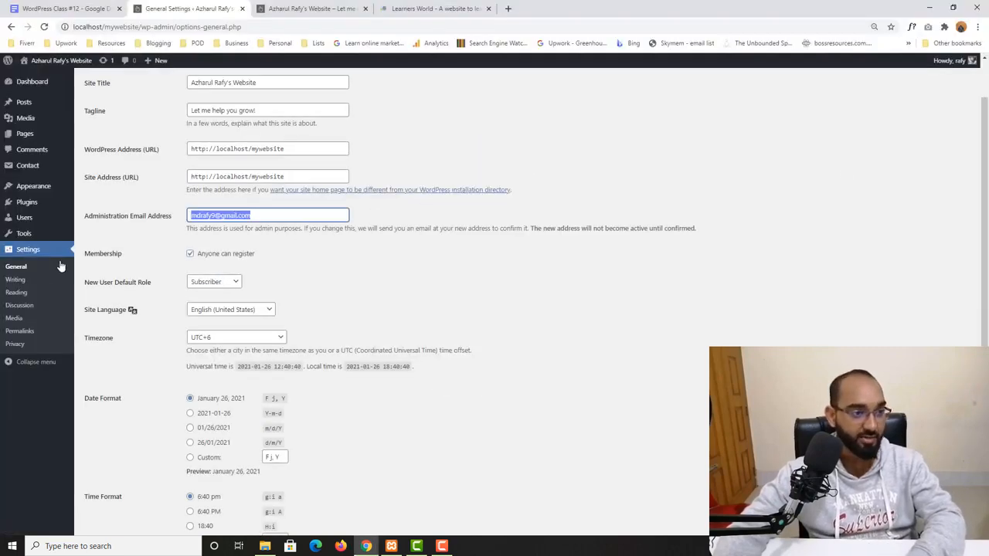
click(258, 280)
click(190, 254)
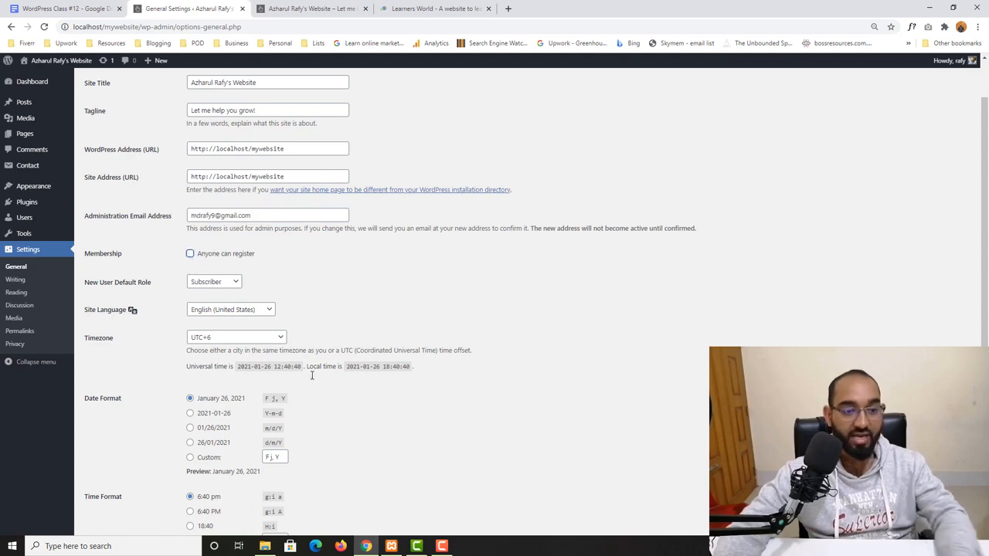
- Save the General Settings with the membership registration option turned off
scroll(159, 467, down, 3)
click(129, 484)
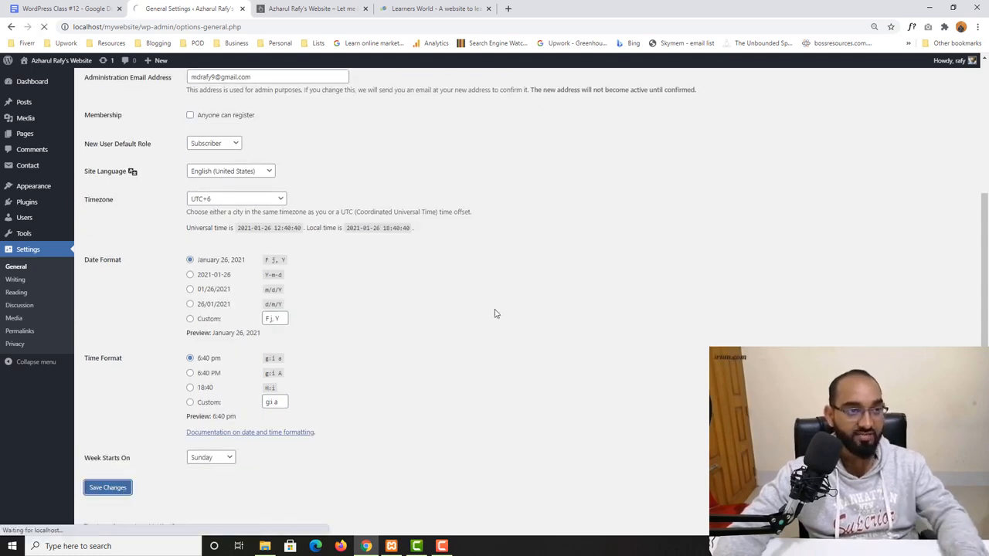
- Open the local site's admin login page in a new incognito window, then close that window
click(977, 27)
click(902, 66)
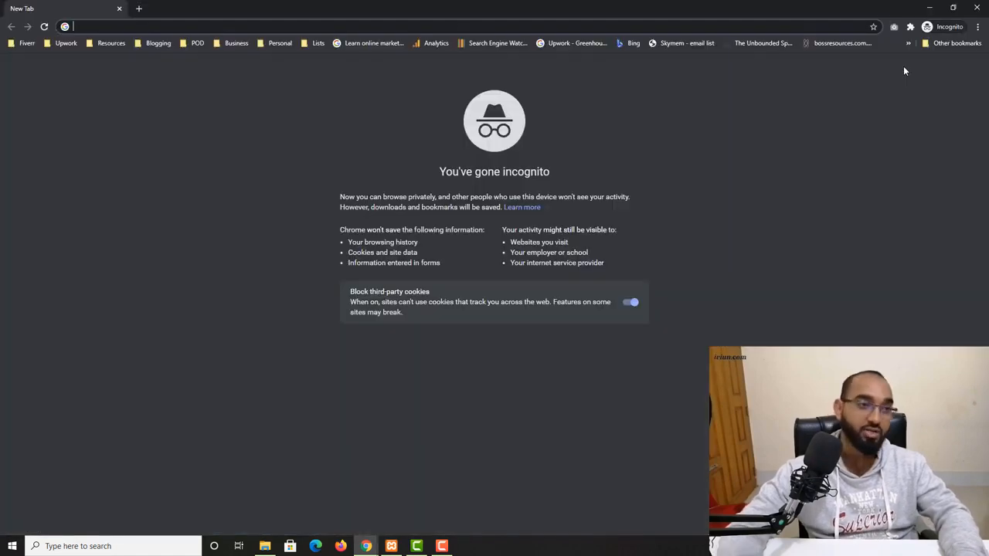
text(localhost/mywebsite/wp-admin/)
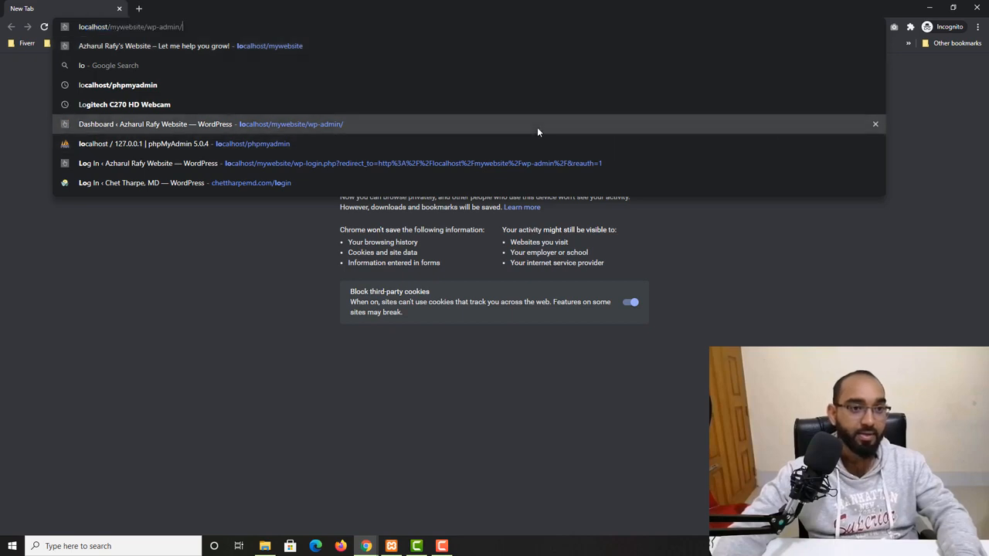
click(537, 125)
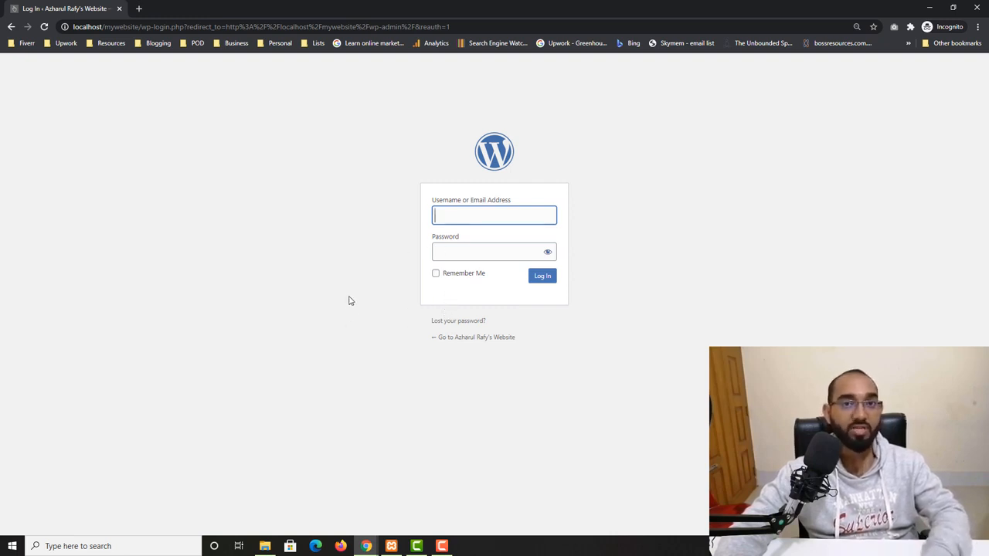
click(976, 7)
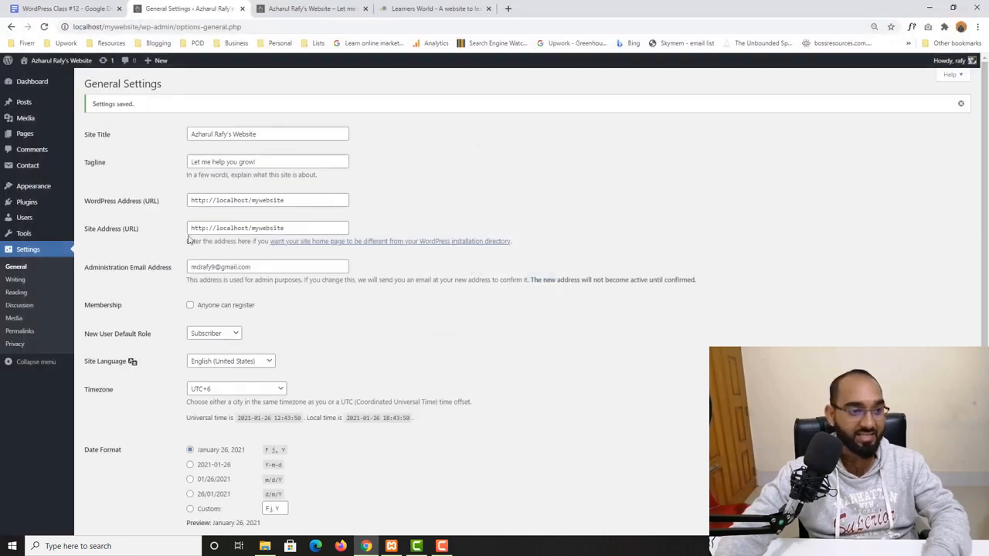
- Enable the Anyone can register option and keep Subscriber as the new user default role
click(191, 307)
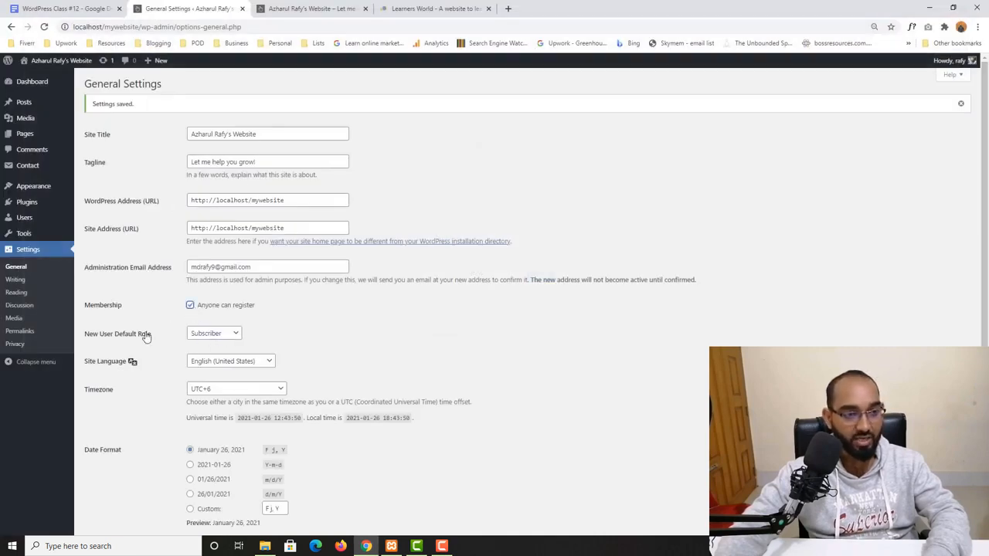
click(226, 336)
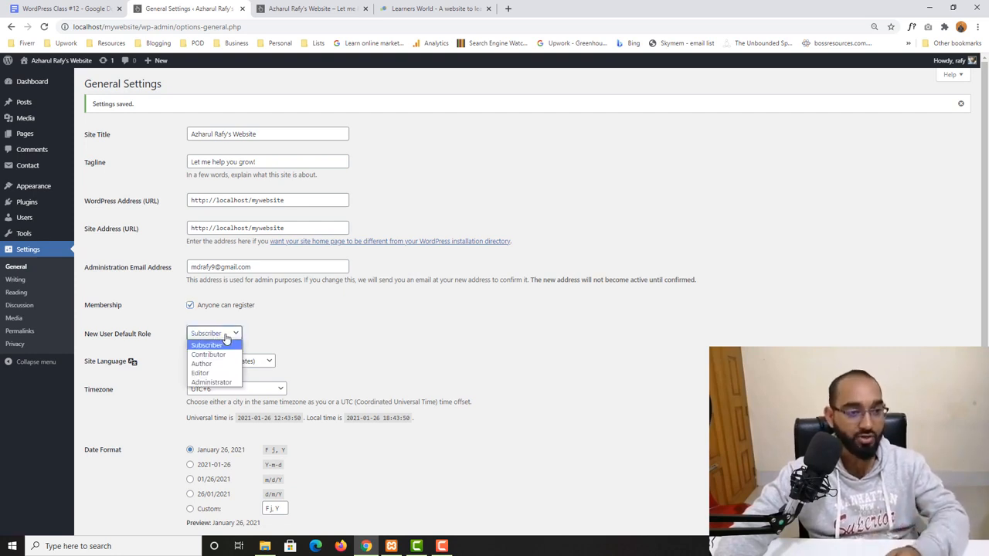
click(204, 373)
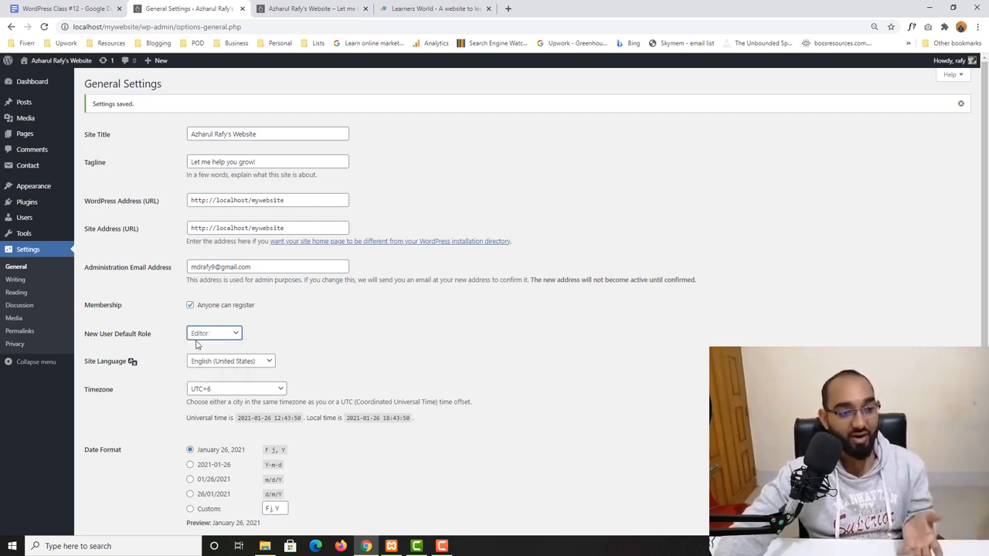
click(199, 337)
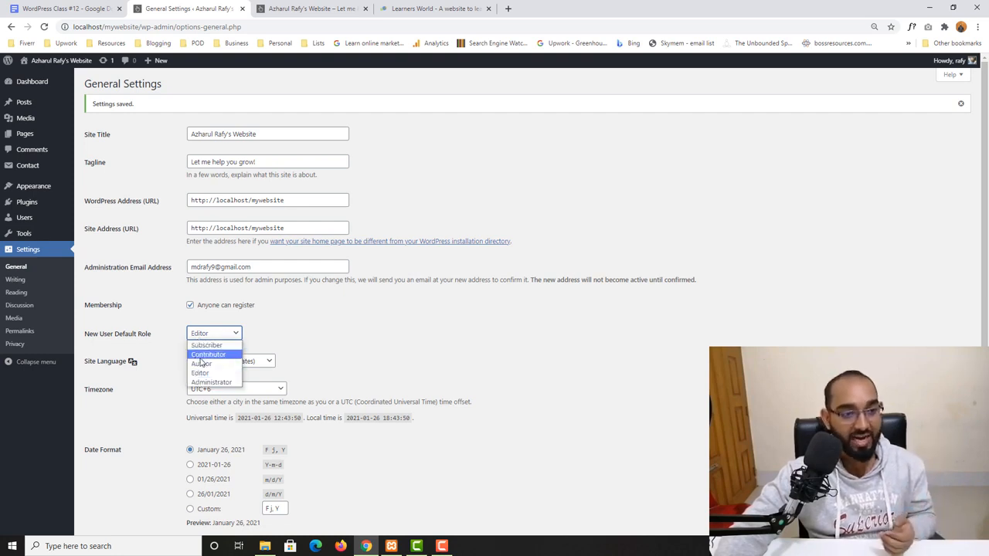
click(204, 374)
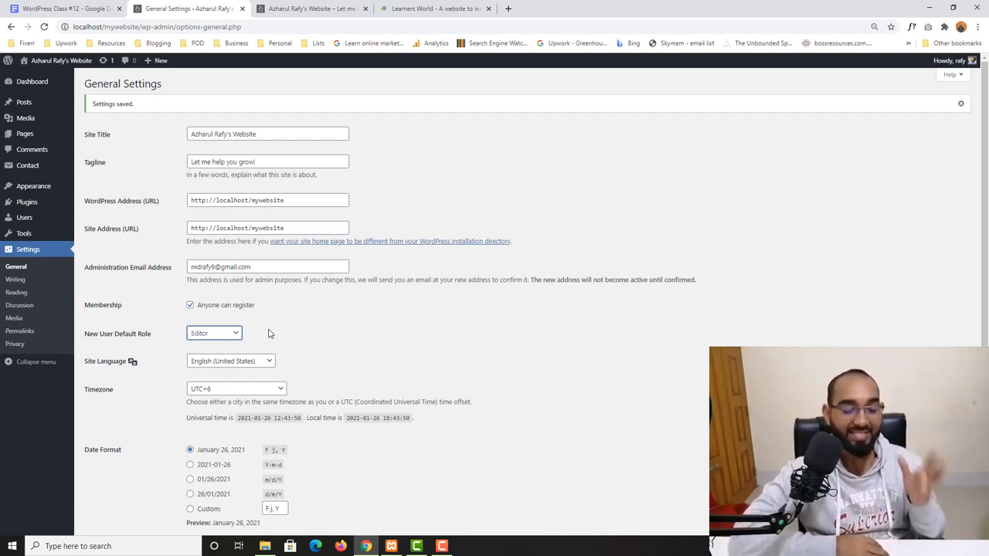
click(232, 332)
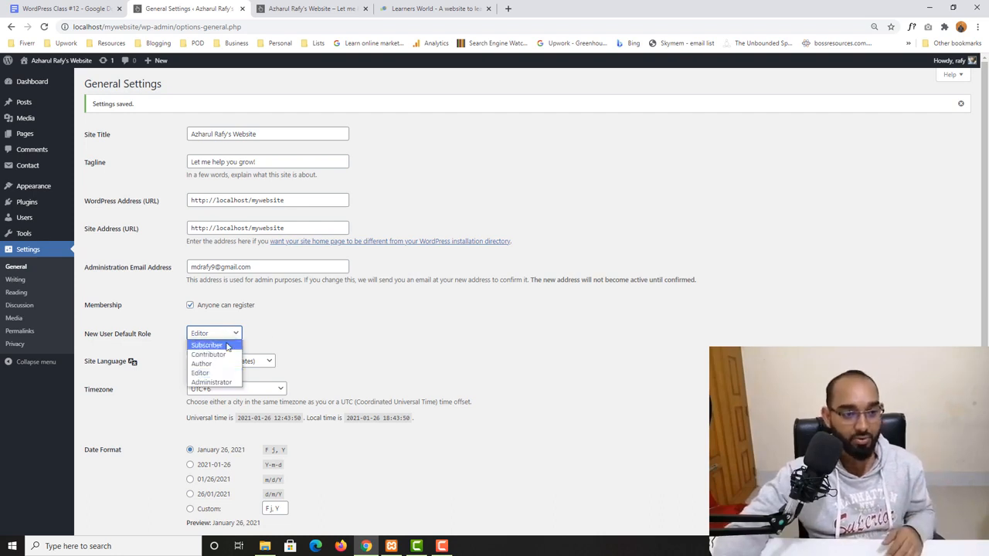
click(228, 346)
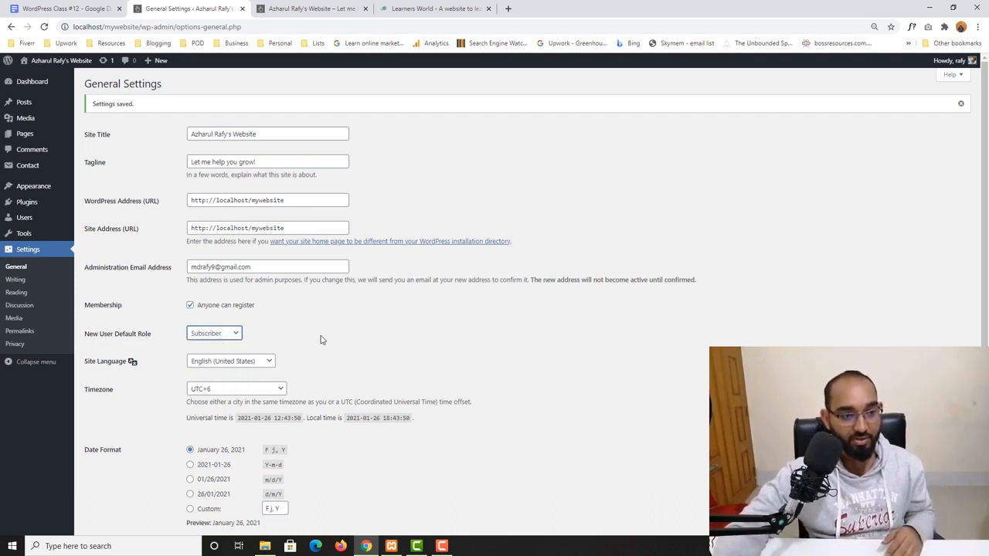
- Switch the site language to Deutsch and save the changes
scroll(330, 328, down, 1)
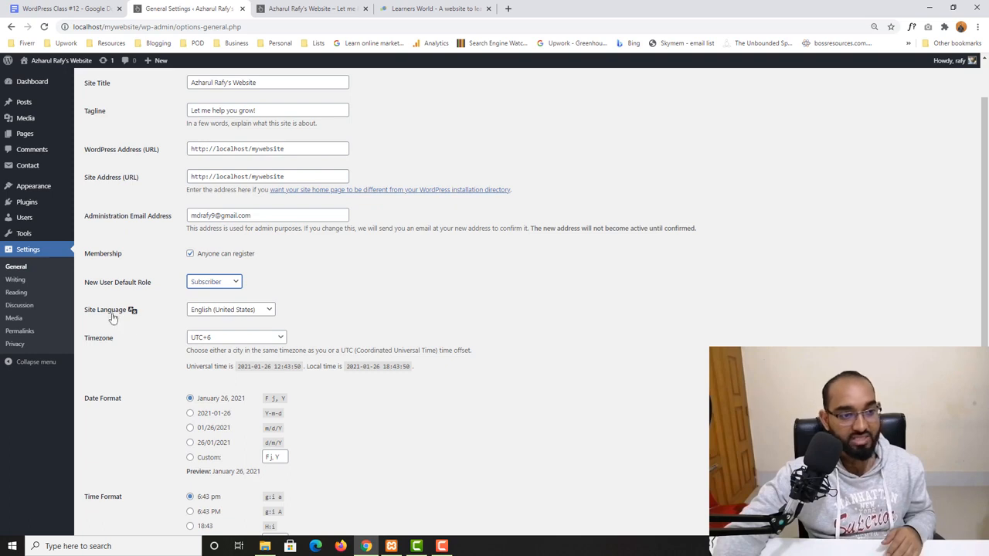
click(213, 290)
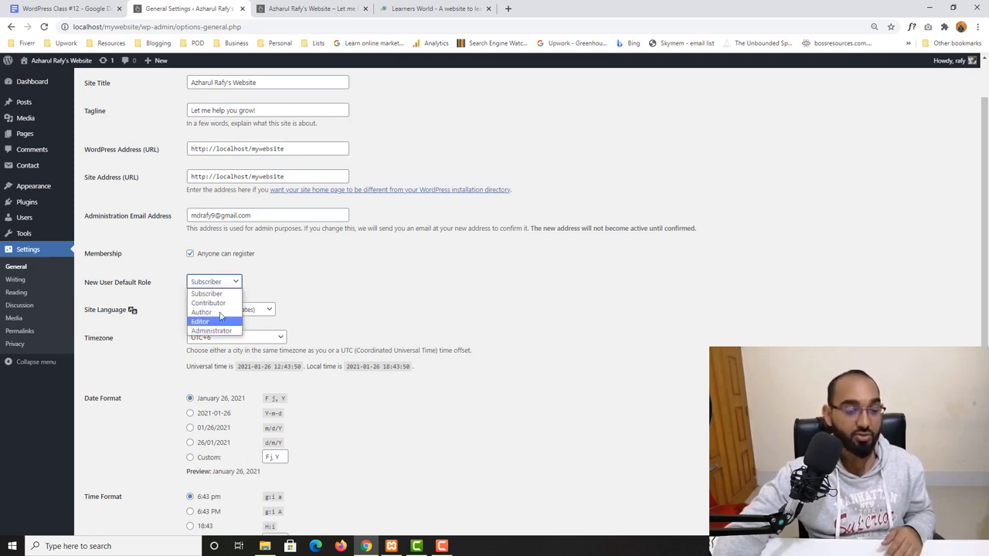
click(153, 303)
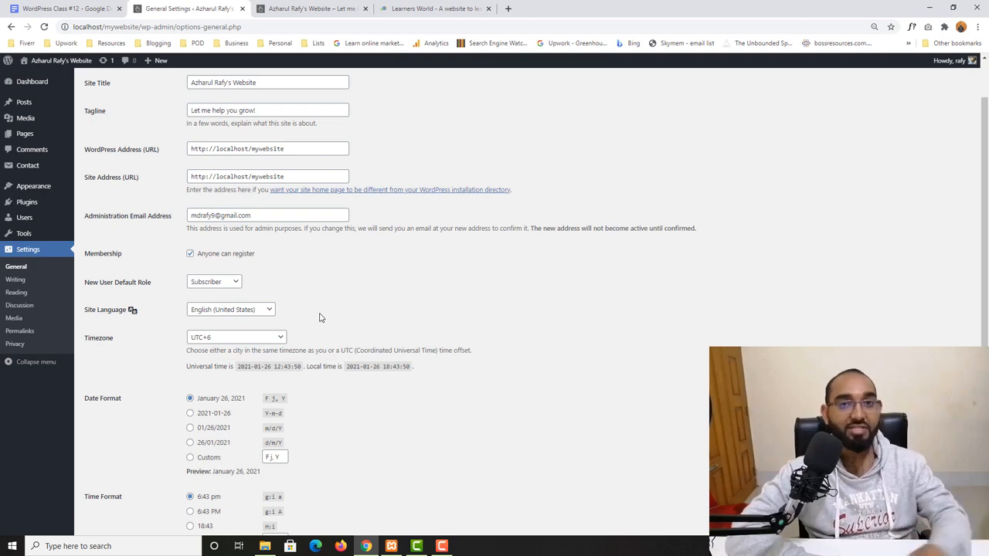
click(261, 309)
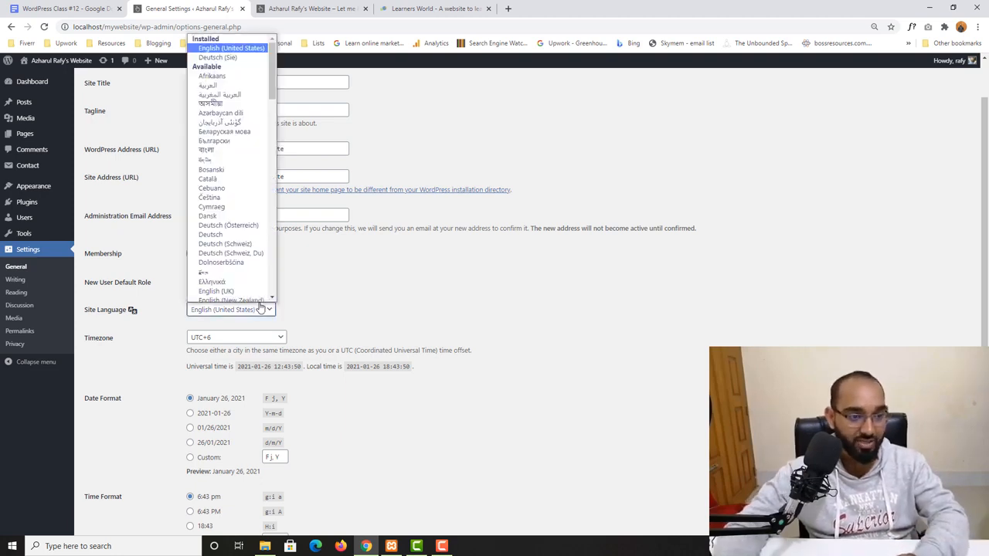
scroll(252, 211, down, 1)
click(249, 222)
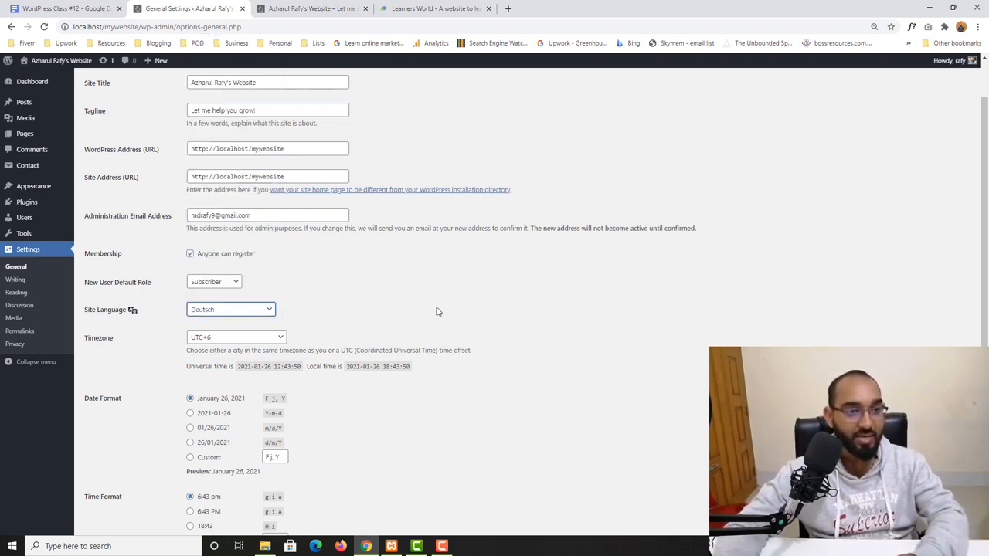
scroll(140, 453, down, 3)
click(112, 489)
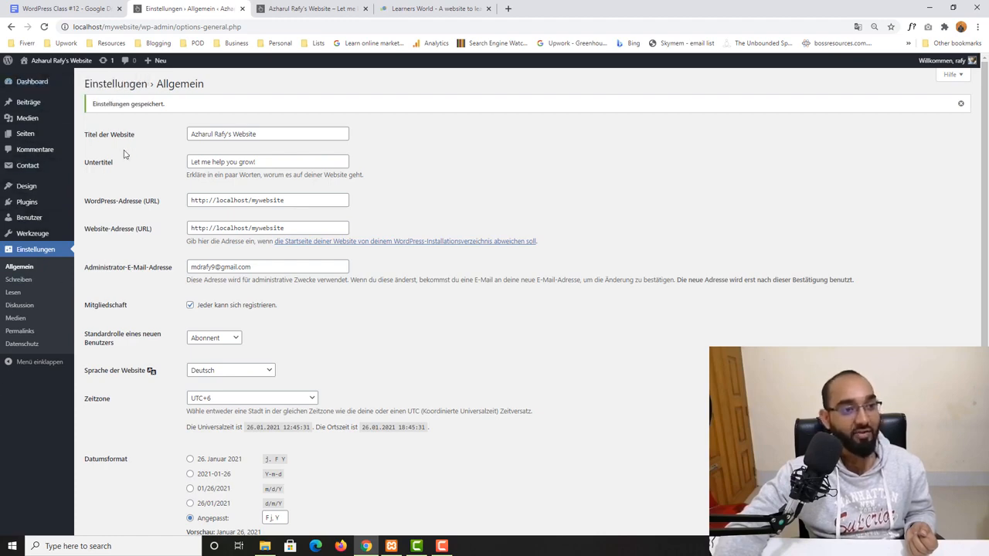
- Switch the site language back to English (United States) and save the changes
scroll(119, 406, down, 4)
scroll(133, 400, up, 4)
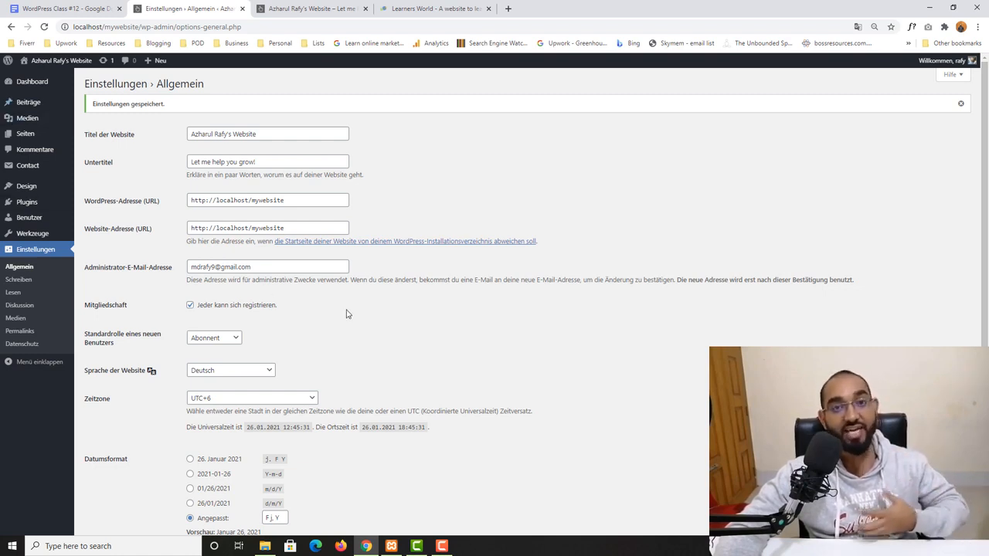
scroll(369, 312, down, 2)
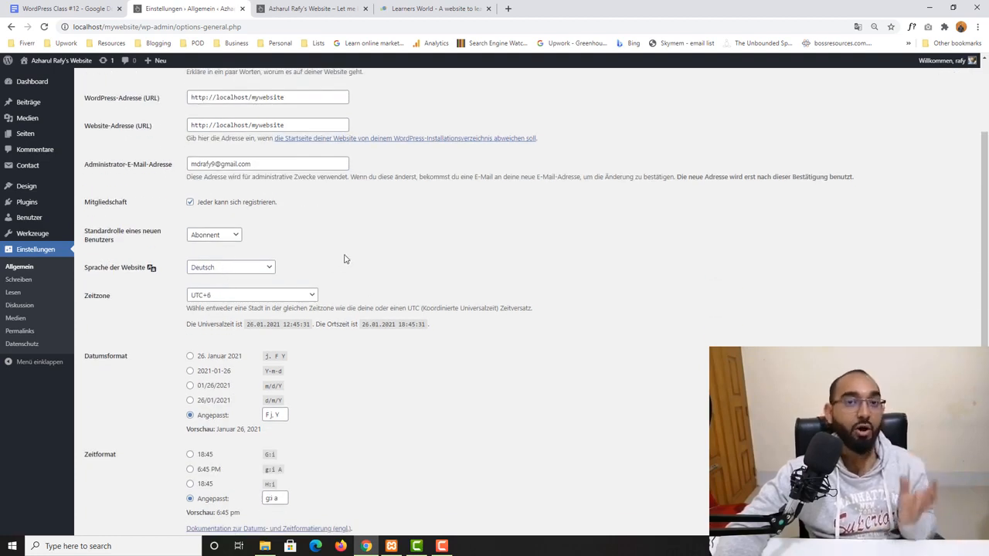
click(214, 267)
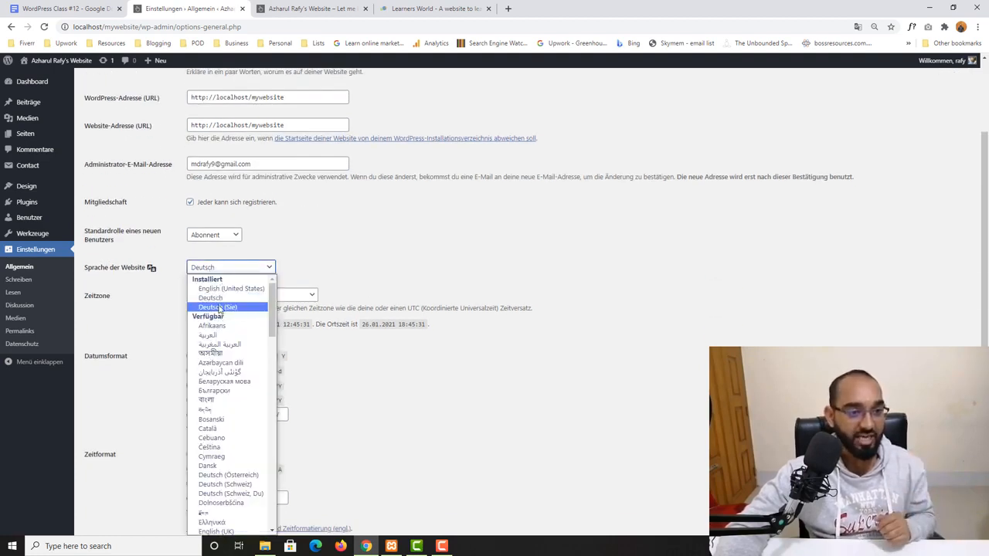
click(219, 289)
scroll(366, 255, down, 2)
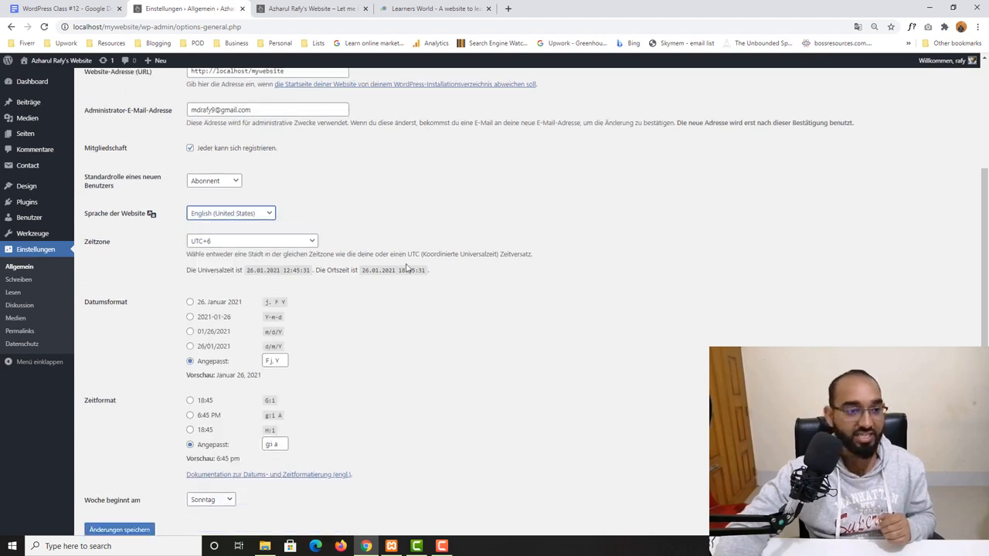
click(123, 489)
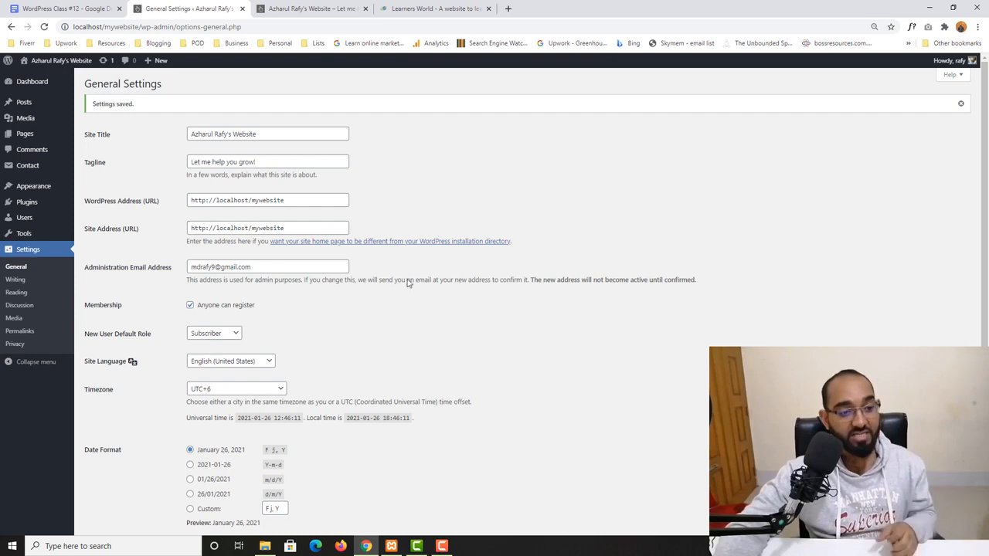
- Browse the list of installed and available site languages
click(223, 369)
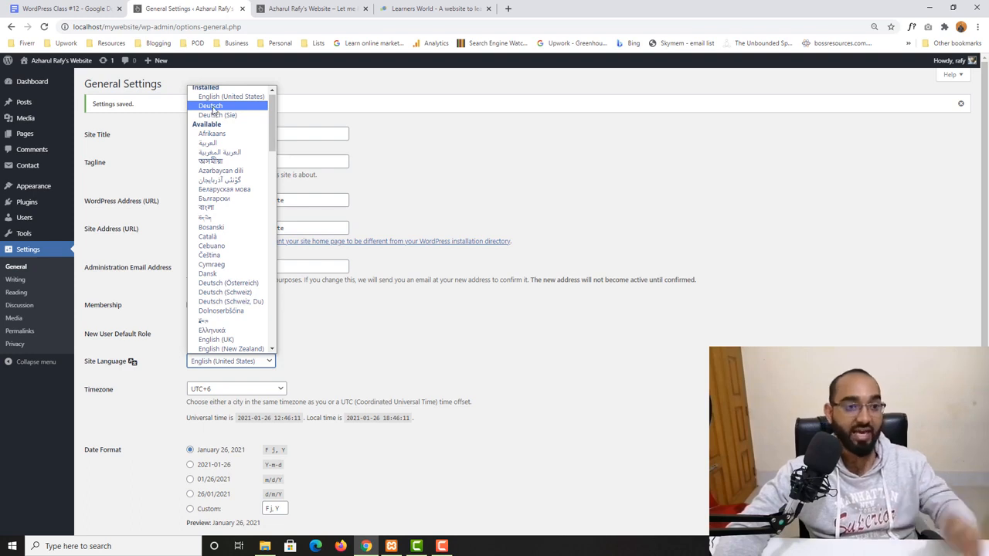
click(389, 327)
scroll(448, 324, down, 2)
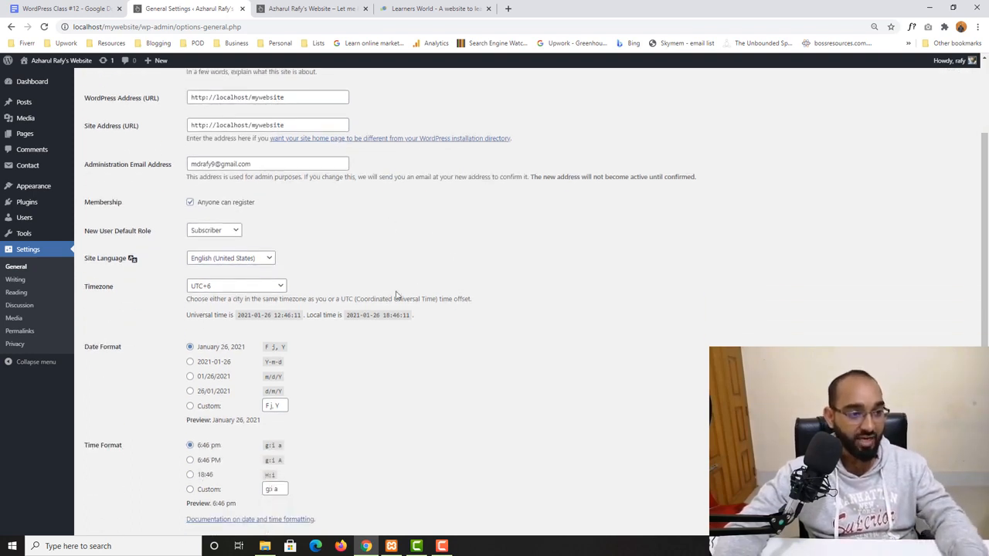
click(224, 258)
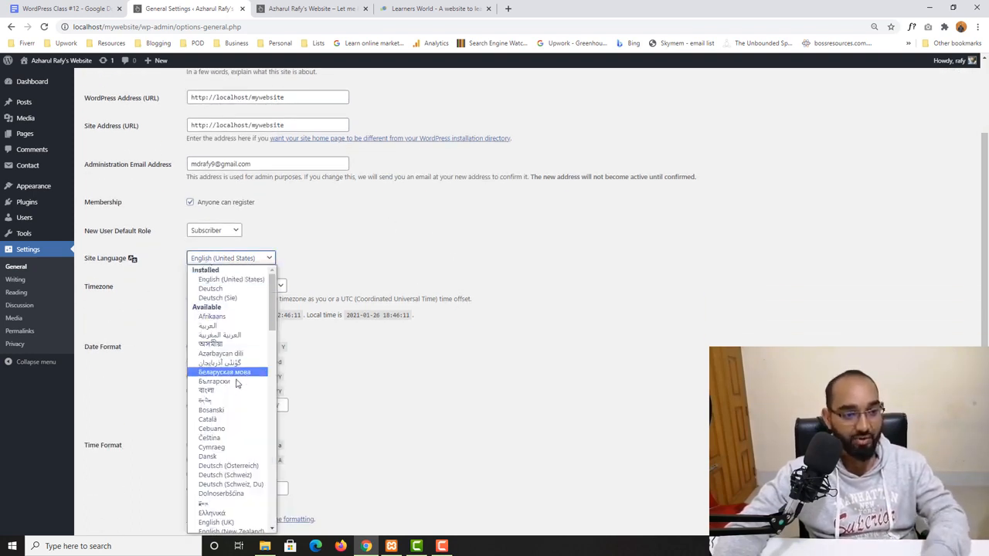
scroll(241, 371, down, 5)
scroll(236, 363, up, 5)
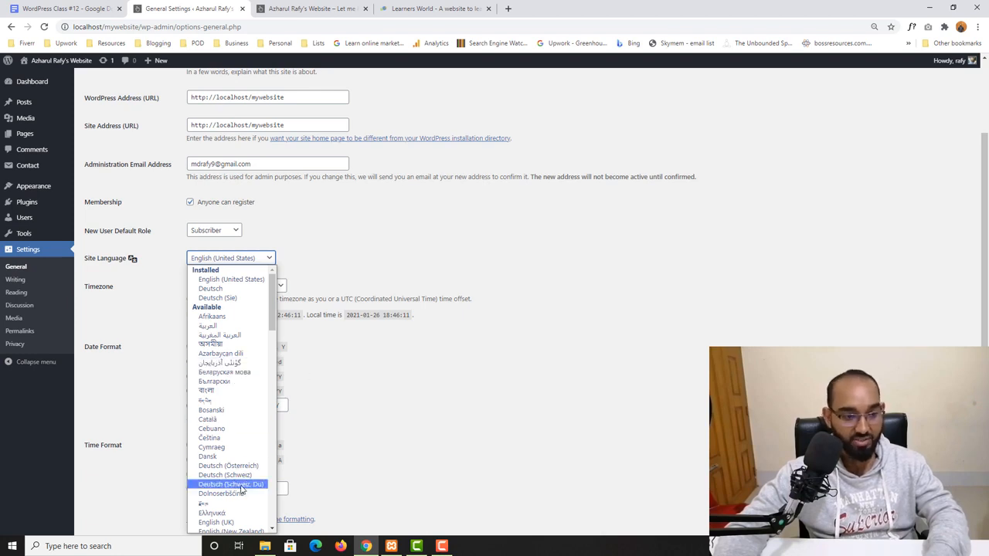
scroll(232, 494, down, 5)
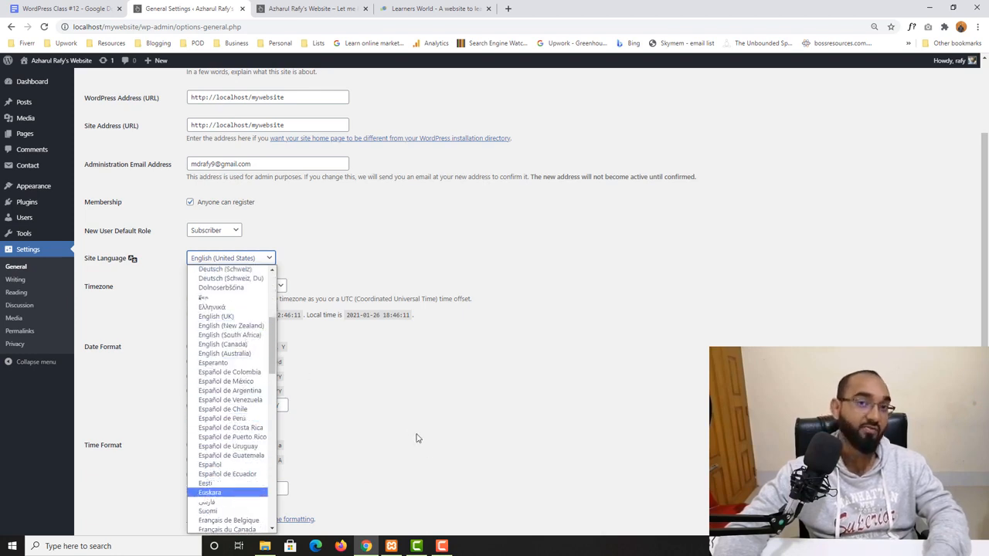
click(423, 395)
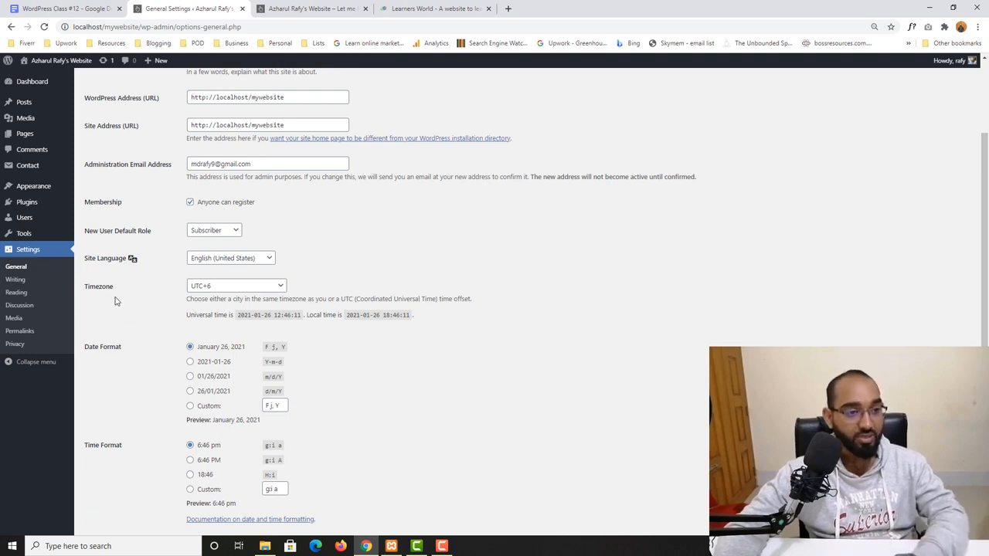
- Browse the available UTC timezone offsets
click(203, 287)
scroll(232, 386, down, 6)
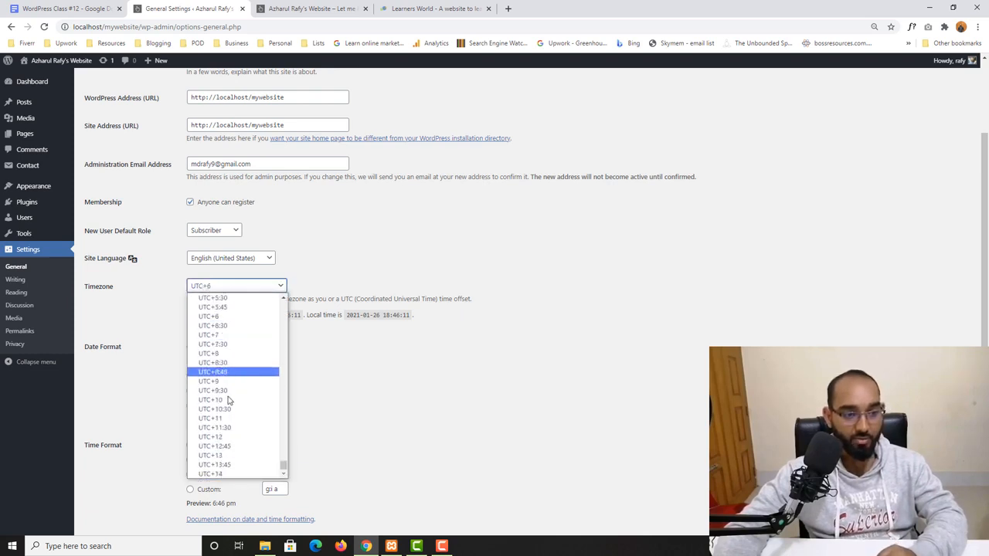
click(387, 282)
scroll(386, 282, down, 1)
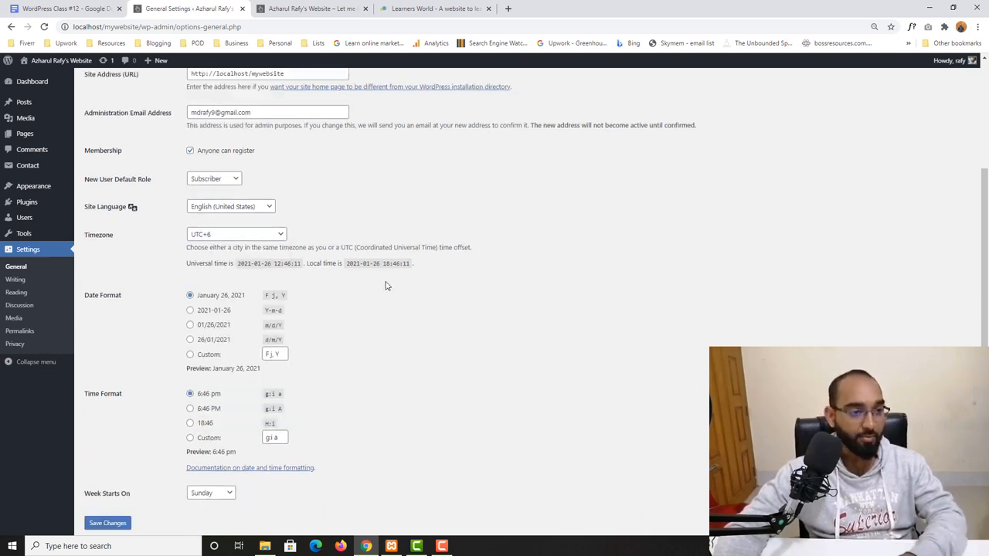
- Try the 01/26/2021 date format, then reselect the January 26, 2021 format
click(207, 324)
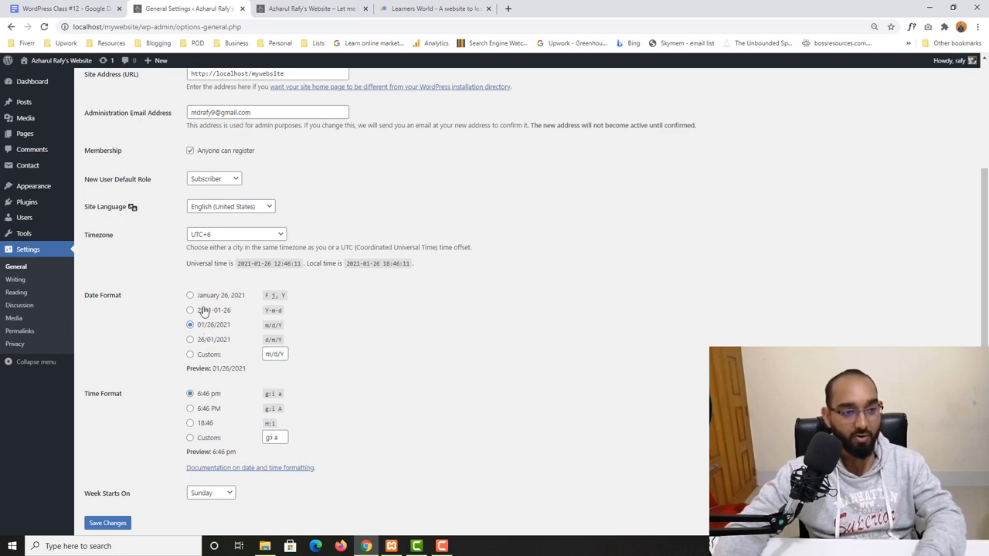
click(201, 296)
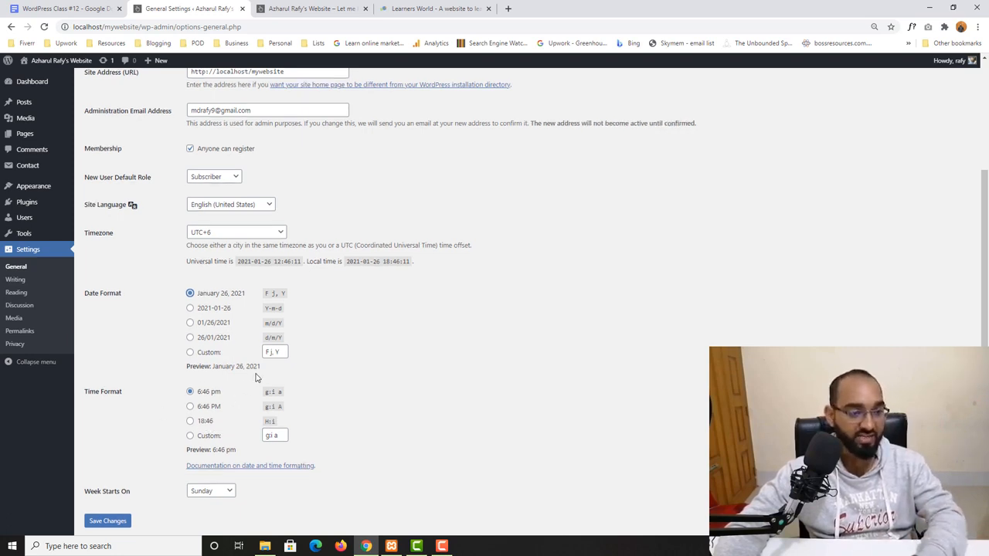
- Review the week start day options and save the General Settings changes
scroll(309, 369, down, 1)
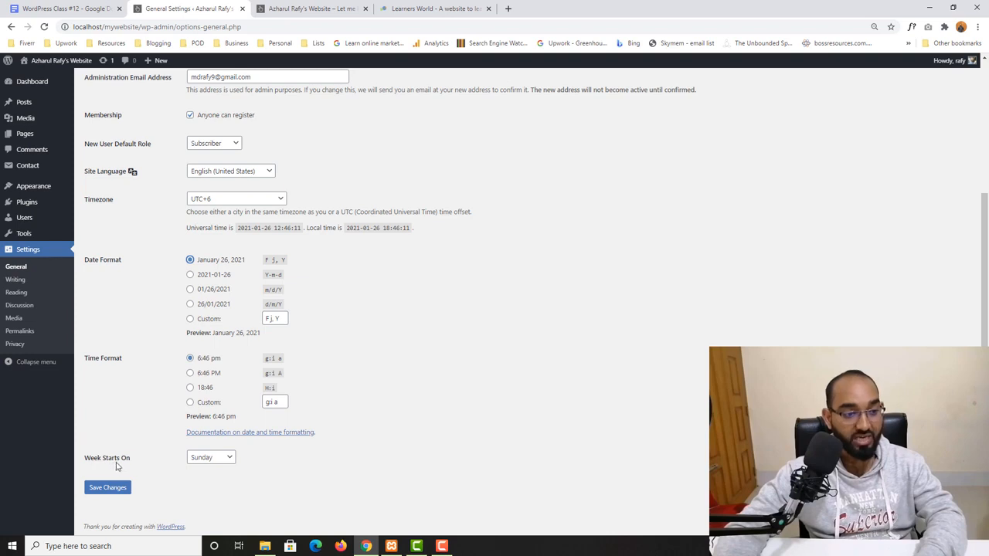
click(213, 460)
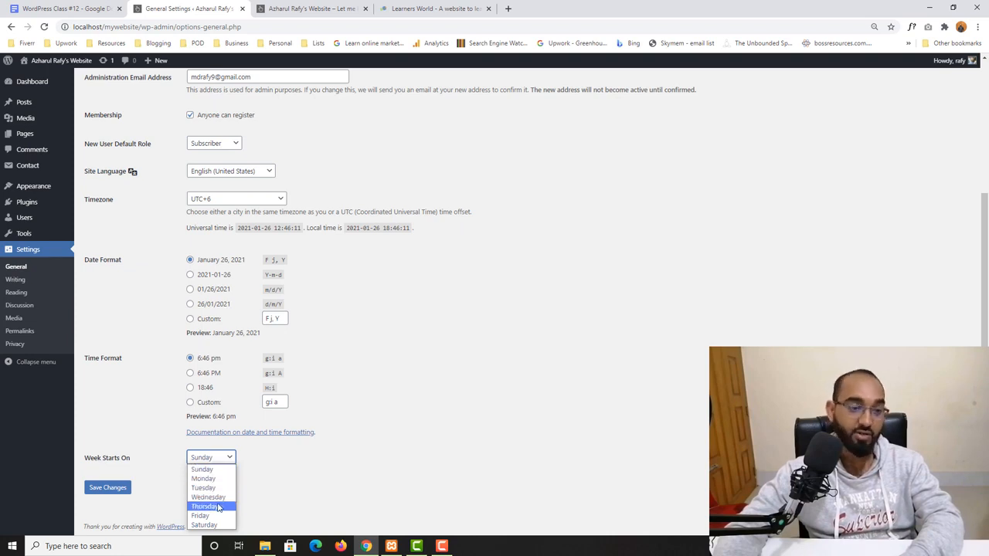
click(339, 475)
click(107, 495)
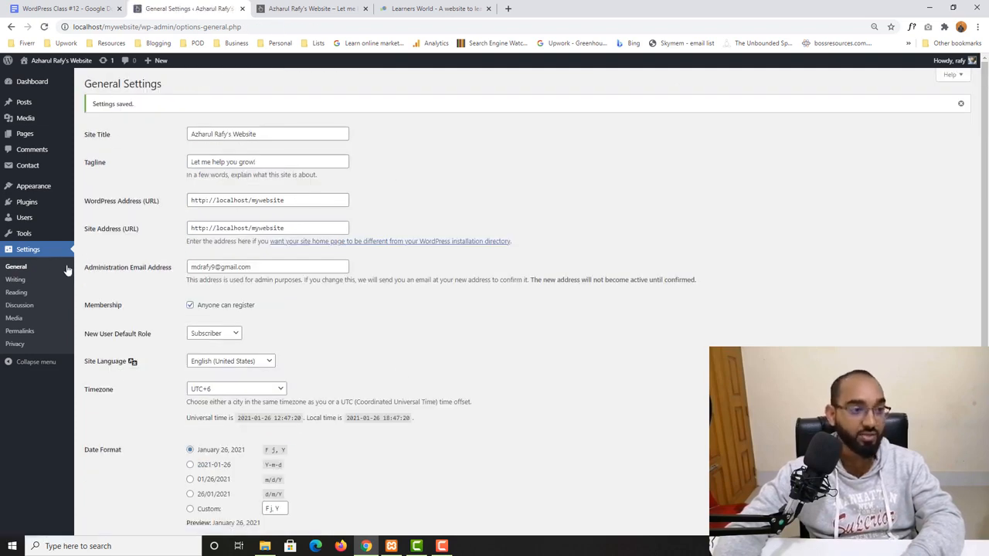
- Open Writing Settings and set the default post category to WordPress
click(30, 281)
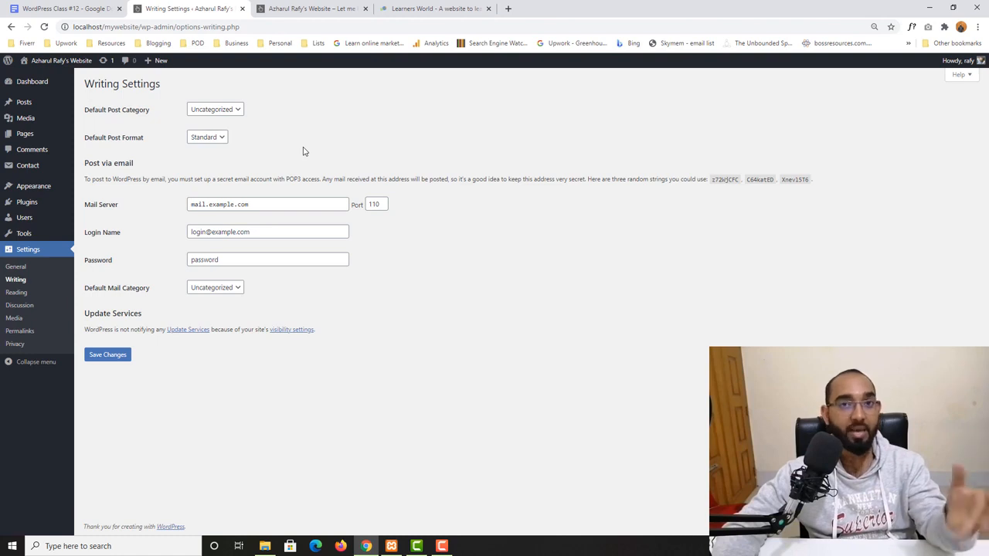
click(231, 110)
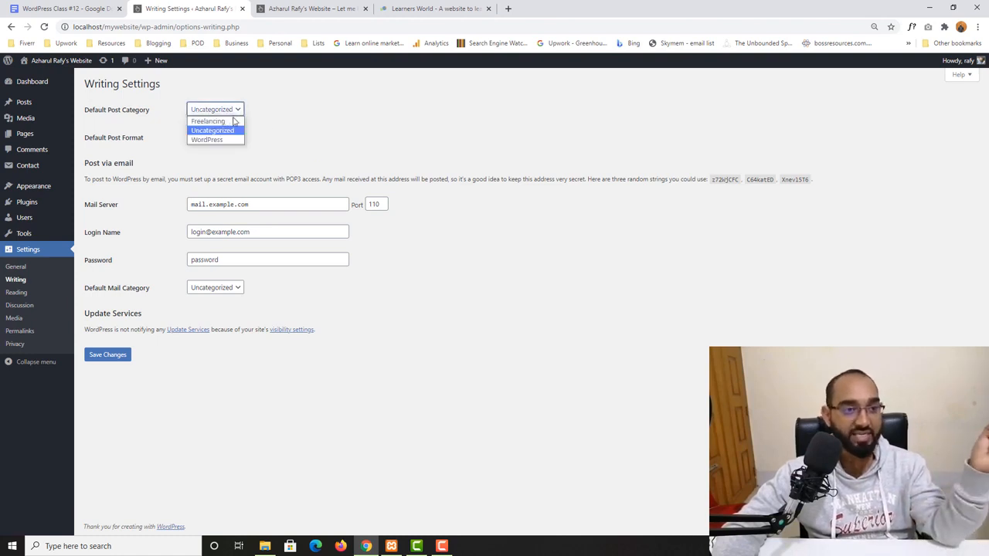
click(236, 118)
click(238, 117)
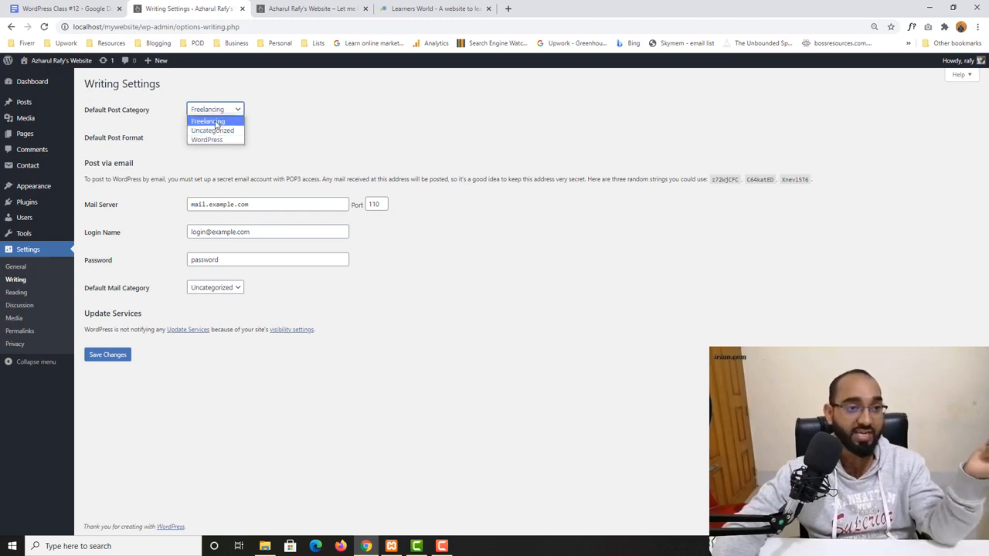
click(228, 140)
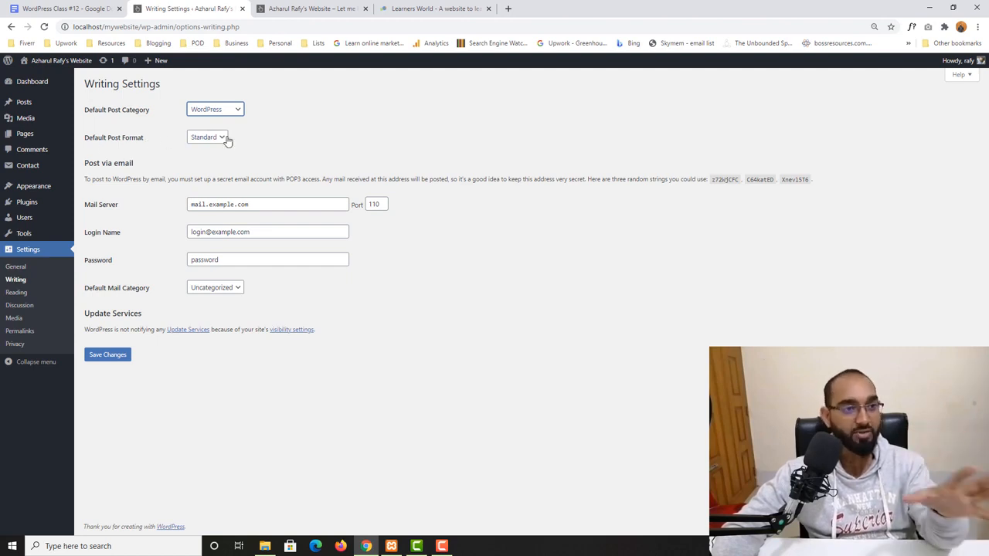
- Keep the default post format as Standard and save the Writing Settings
click(203, 139)
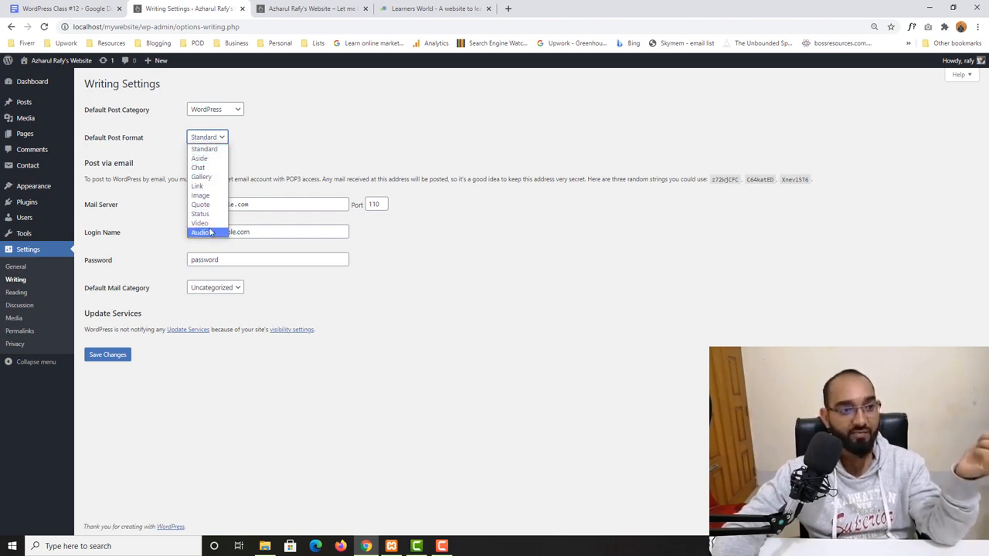
click(205, 149)
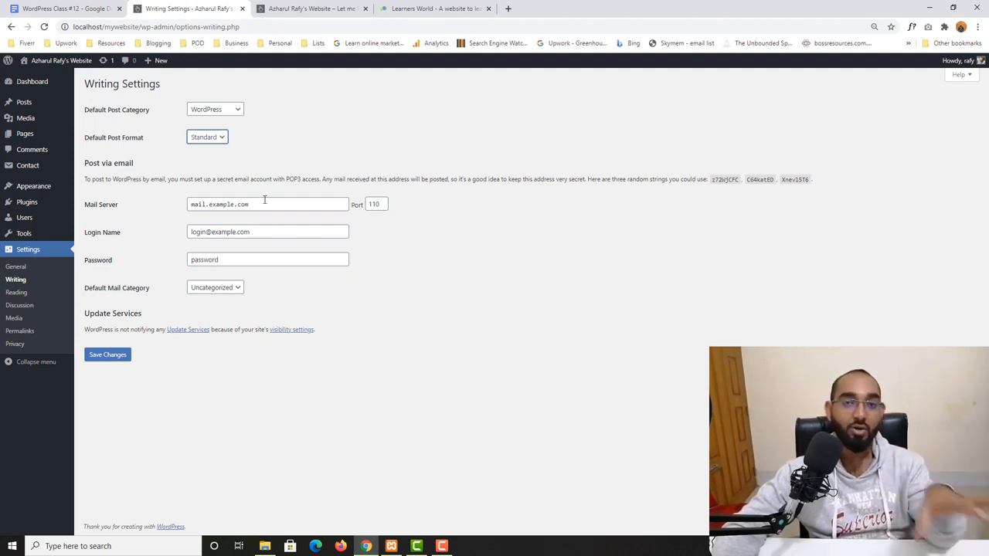
click(107, 355)
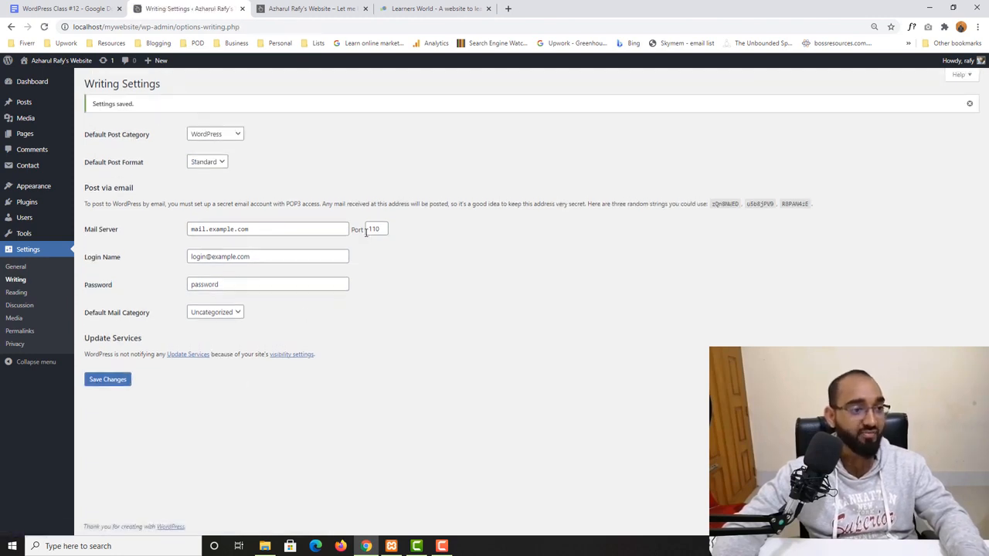
- Open Reading Settings and browse the Learners World homepage's list of latest posts for comparison
click(17, 296)
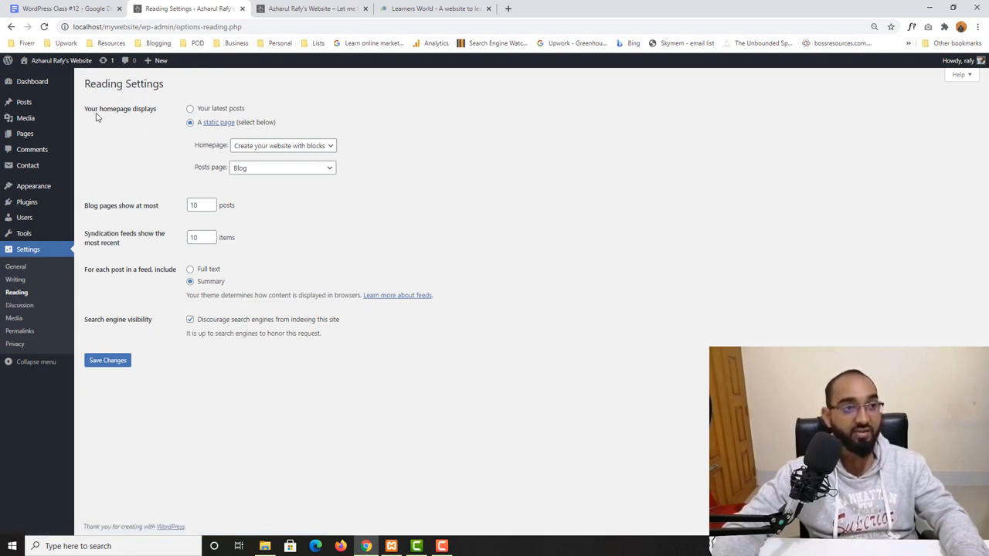
click(433, 8)
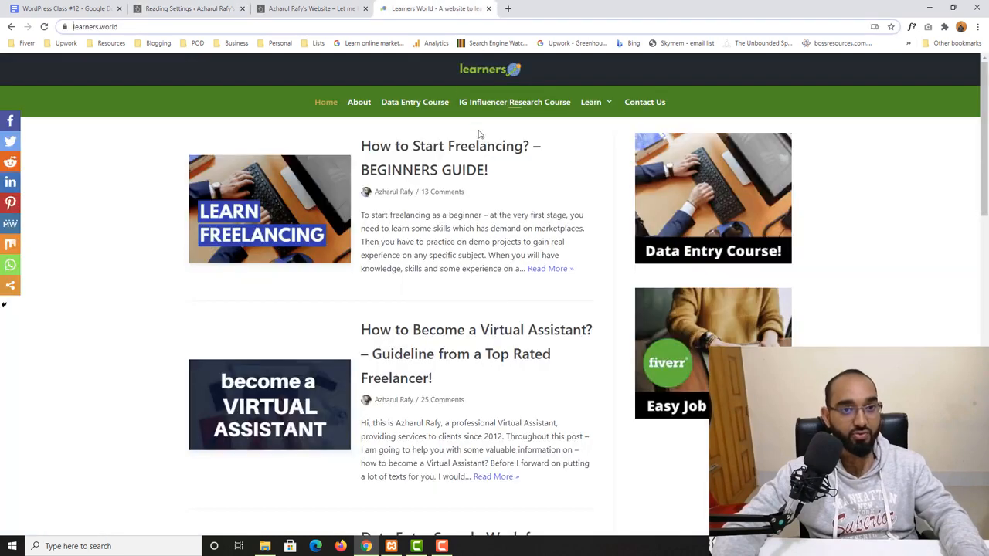
click(329, 103)
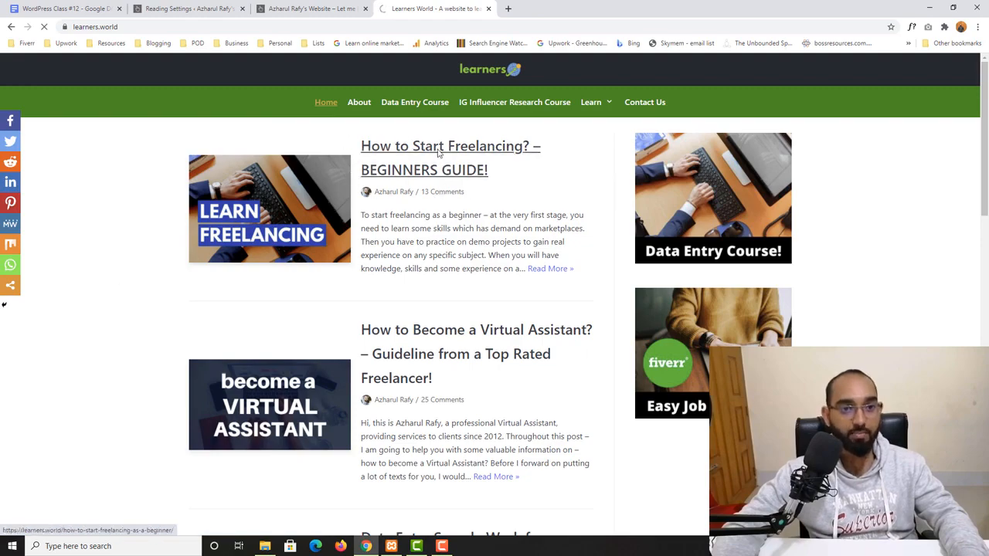
scroll(441, 154, down, 6)
scroll(378, 332, down, 8)
scroll(340, 325, up, 13)
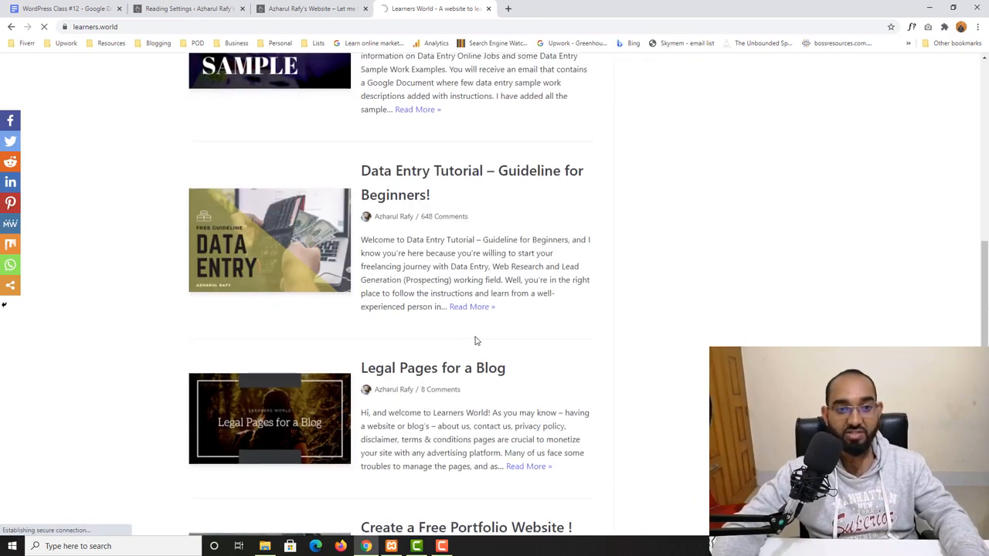
key(ctrl+shift+Tab)
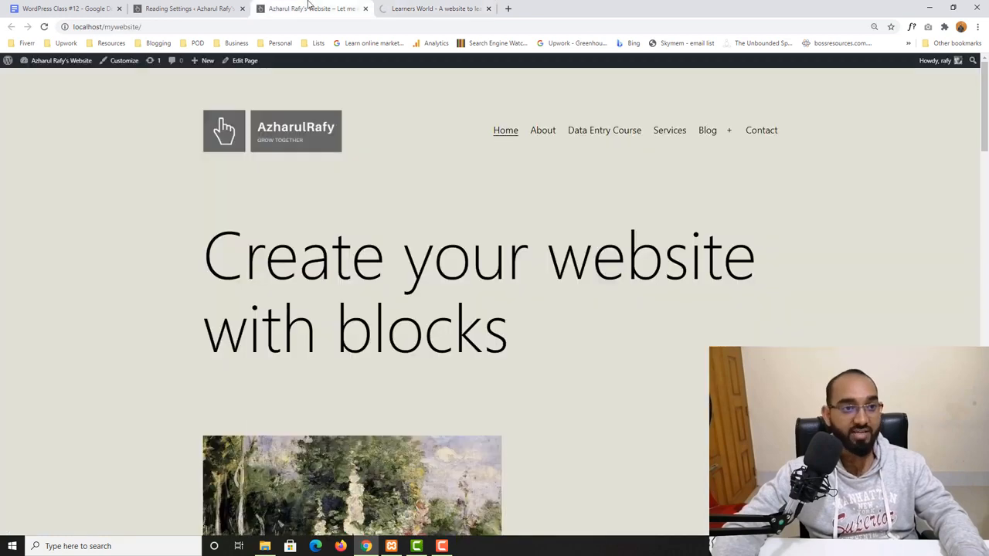
key(ctrl+shift+Tab)
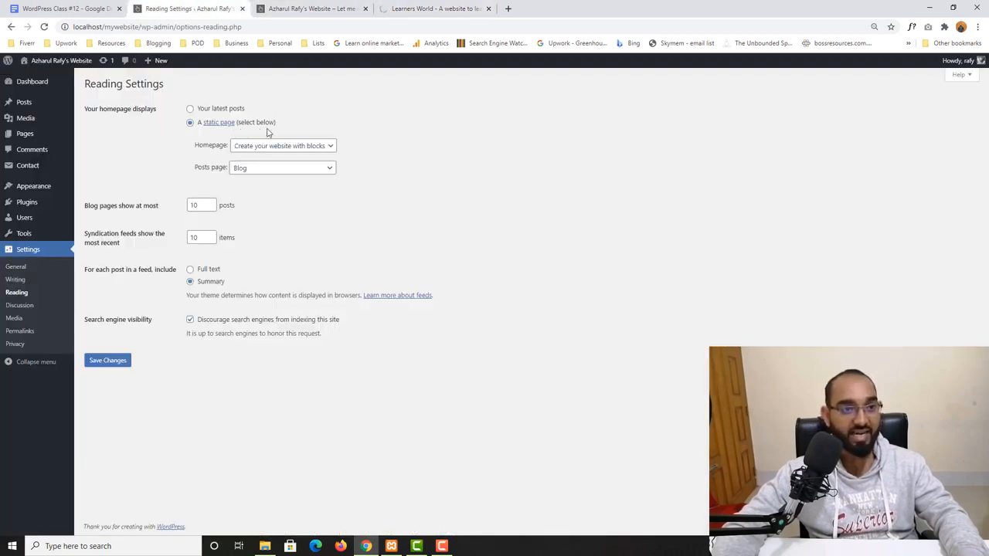
- Close the Learners World tab and the site's front-end tab
click(429, 9)
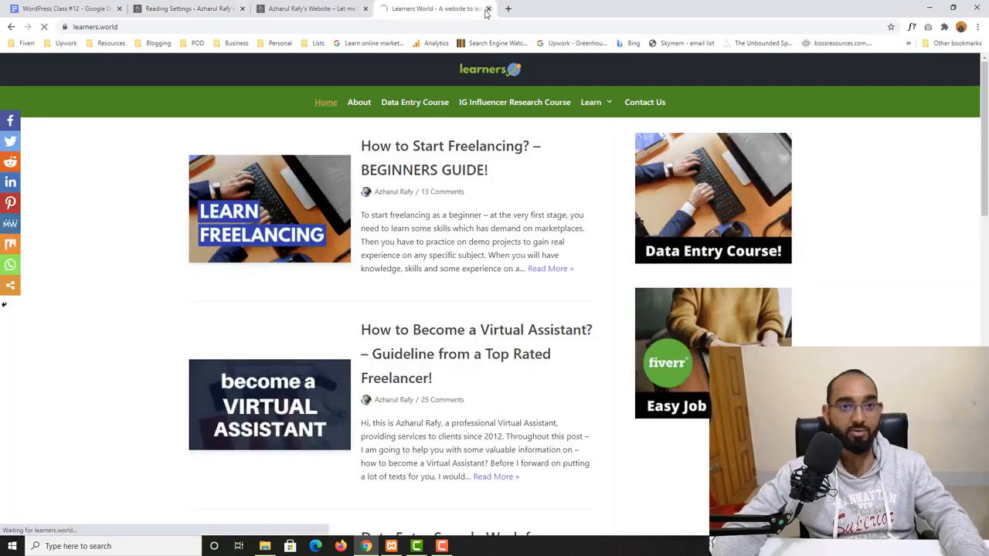
click(488, 8)
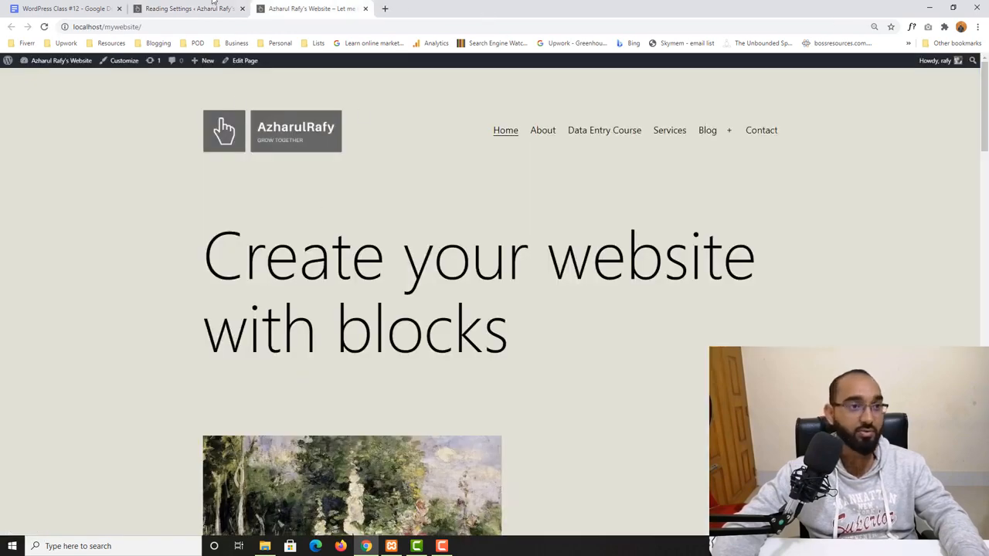
click(213, 4)
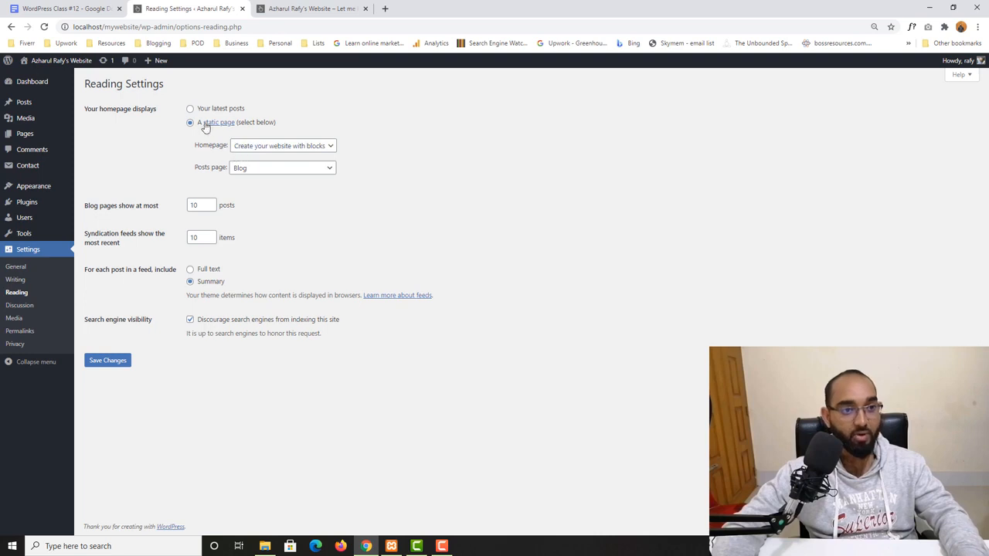
click(293, 6)
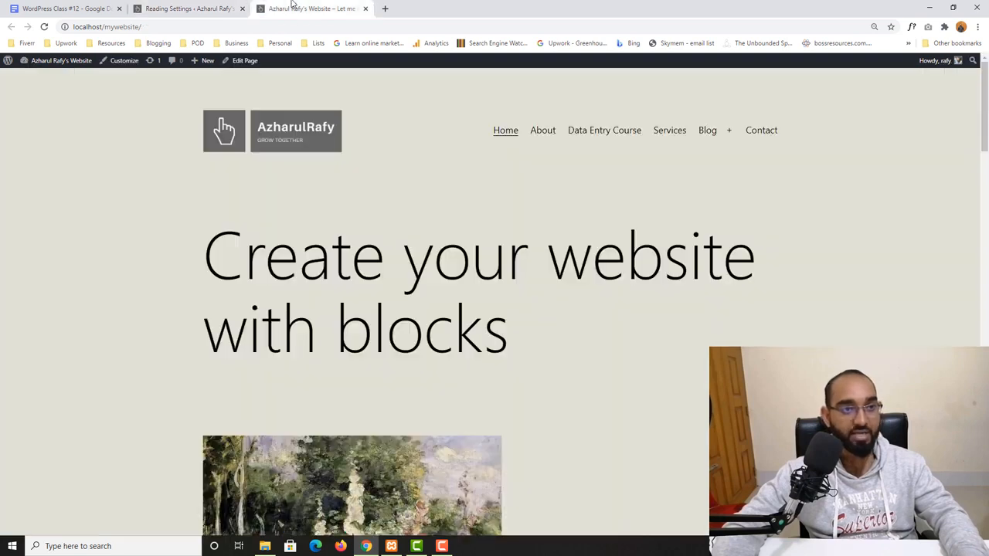
click(366, 8)
- Open the site's homepage in a new tab and scroll through its static page content
mouse_move(59, 64)
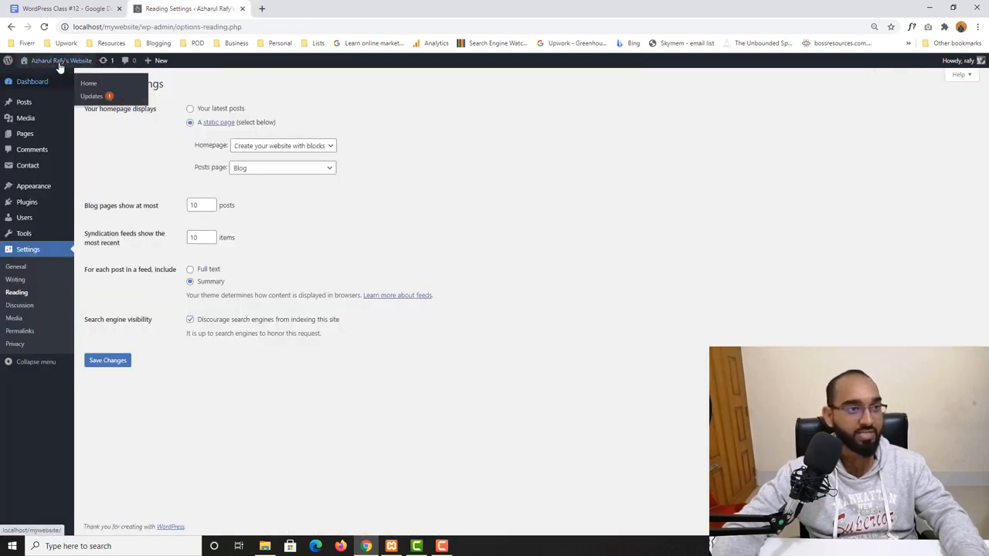
right_click(41, 79)
click(51, 83)
click(326, 3)
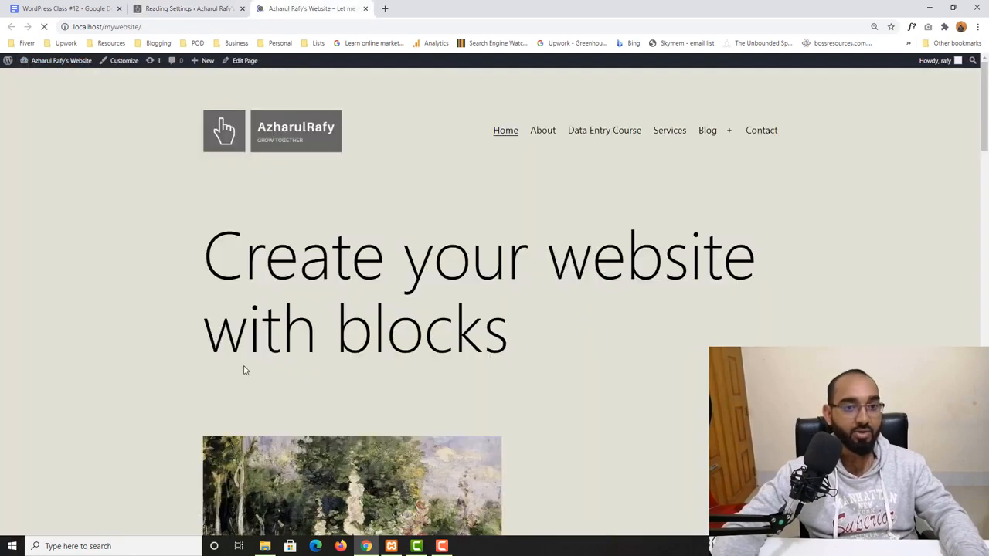
scroll(244, 370, down, 9)
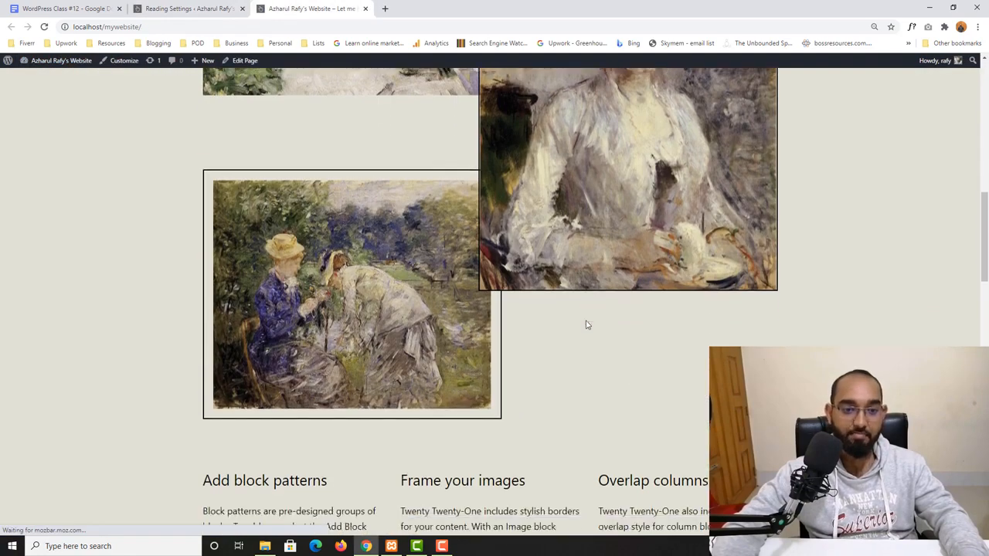
scroll(585, 324, down, 13)
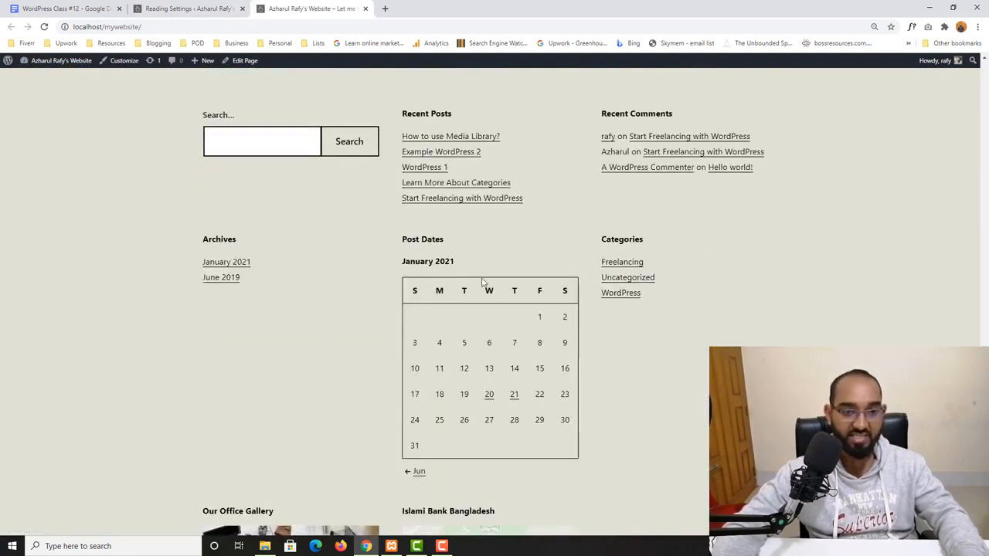
scroll(110, 384, down, 3)
scroll(111, 384, up, 15)
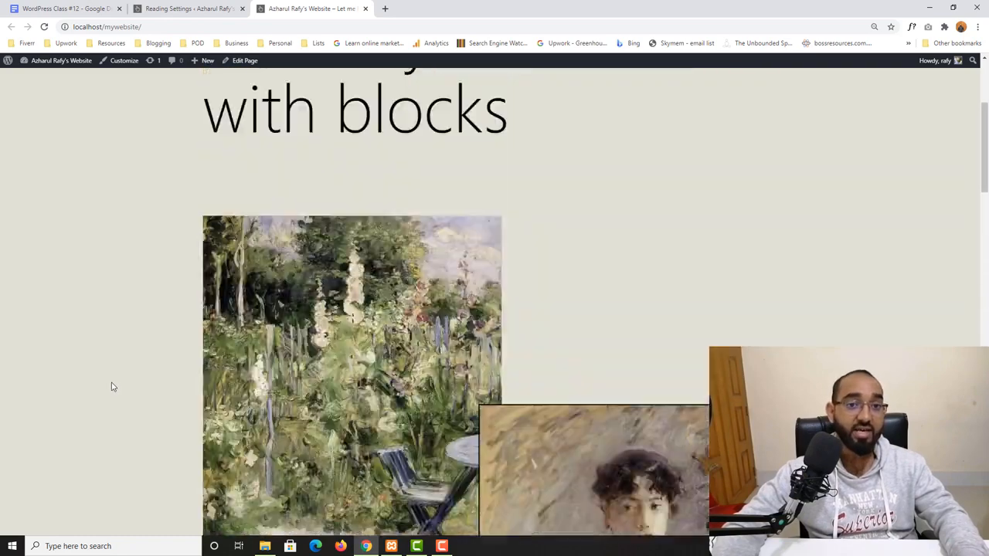
scroll(116, 379, up, 3)
- Set the homepage to display your latest posts and save the Reading Settings
click(210, 8)
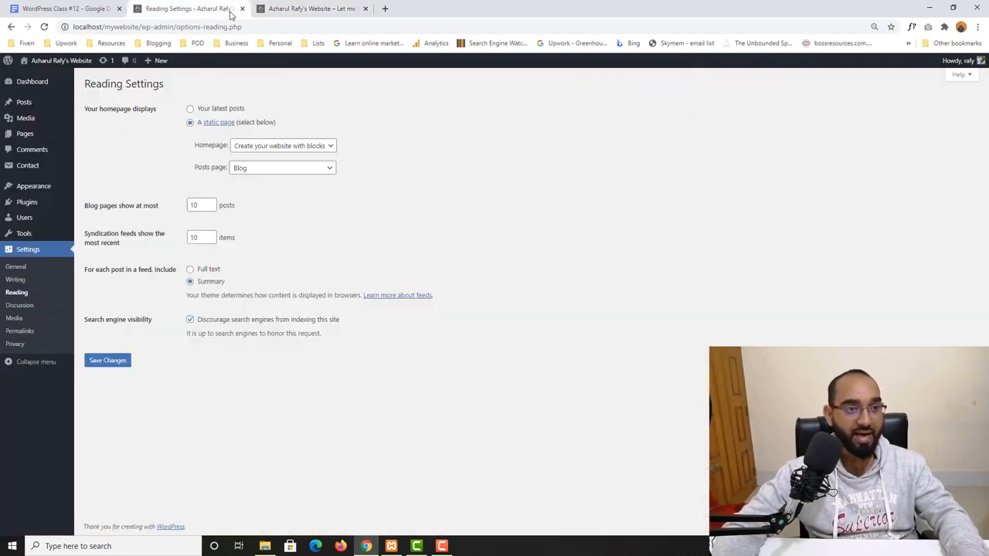
click(219, 110)
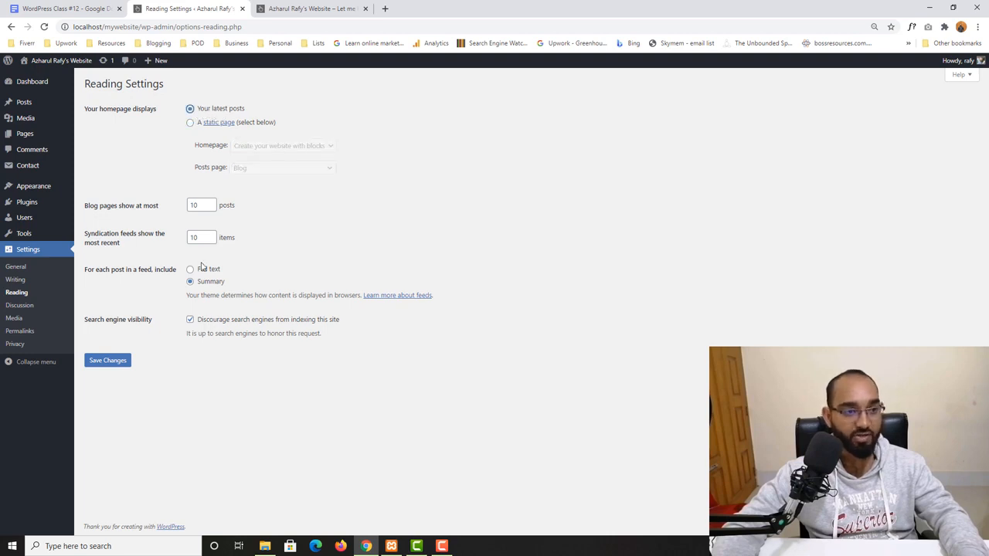
click(110, 363)
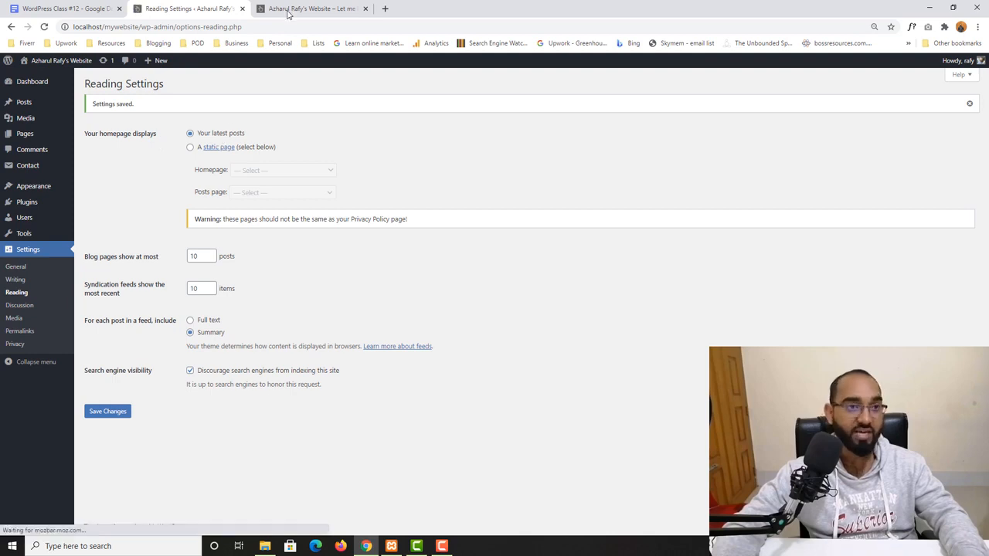
- Reload the site's homepage and scroll through the listed latest posts
click(313, 10)
click(44, 27)
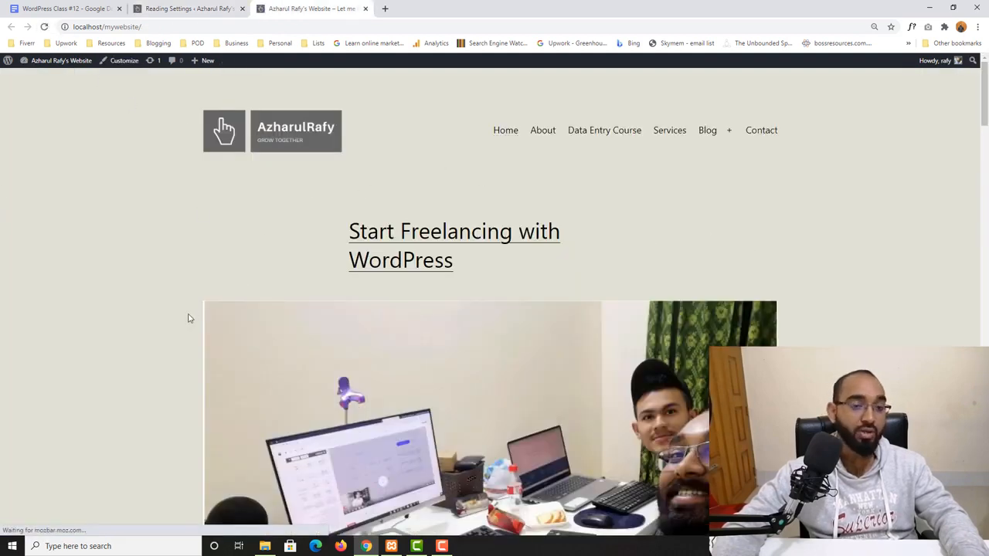
scroll(378, 292, down, 8)
scroll(208, 275, down, 15)
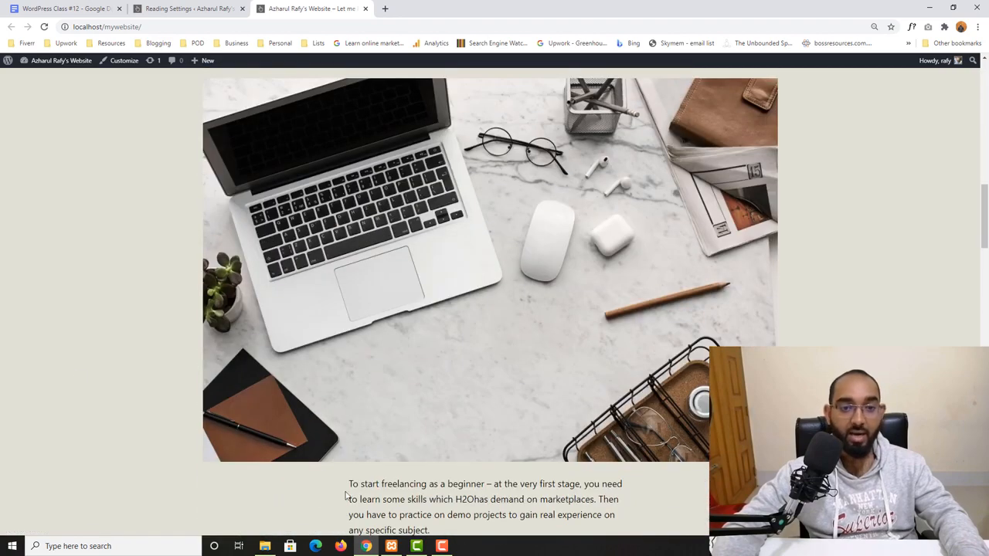
scroll(160, 433, down, 3)
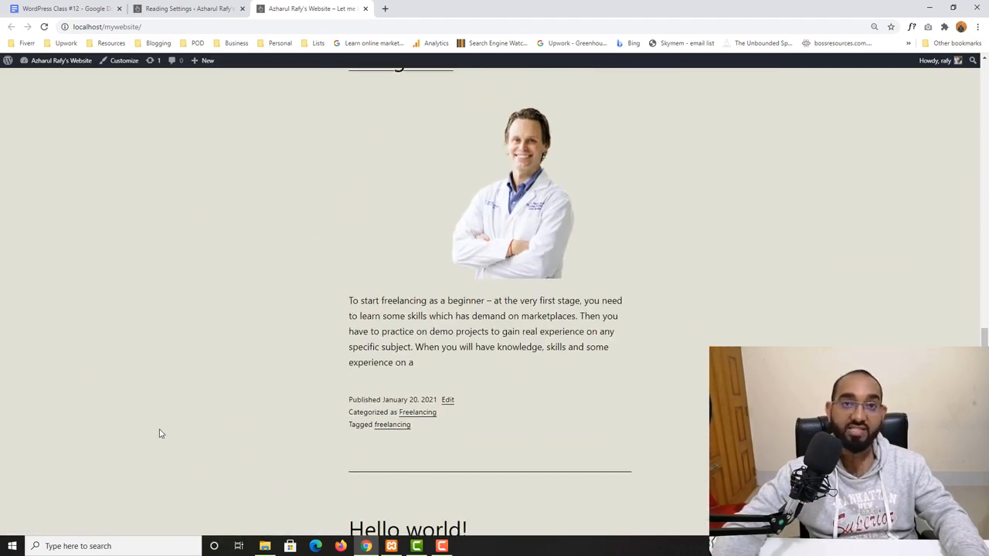
scroll(169, 415, up, 15)
scroll(170, 415, up, 10)
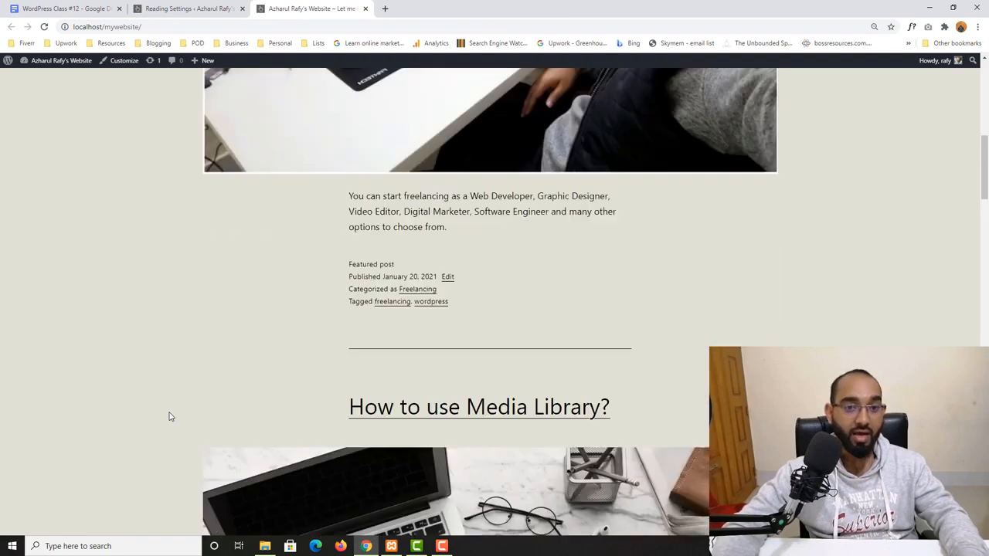
- Select the blog pages shown at most field, then return to the site's homepage
click(207, 5)
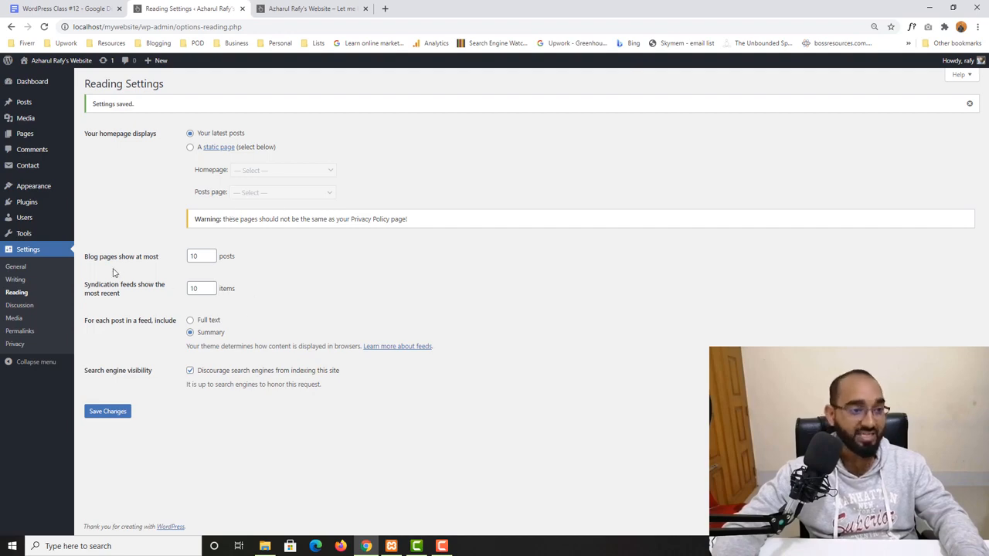
click(198, 257)
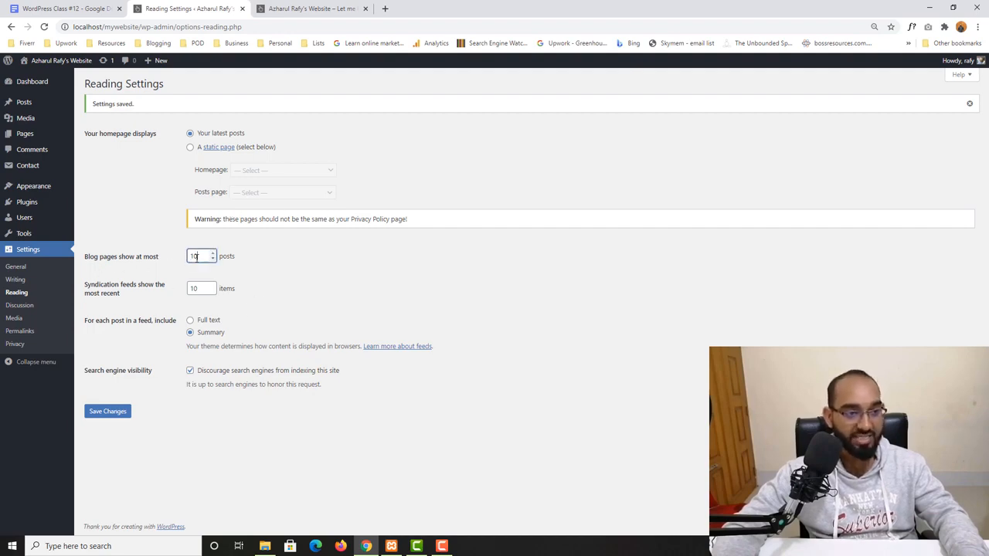
click(317, 6)
scroll(359, 202, up, 5)
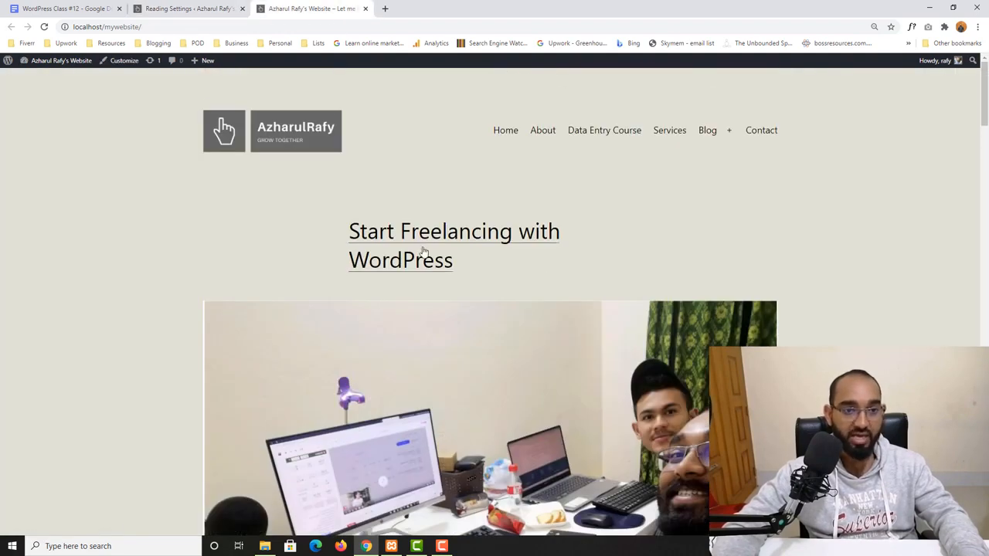
- Scroll through the latest posts on the site's homepage
scroll(390, 241, down, 7)
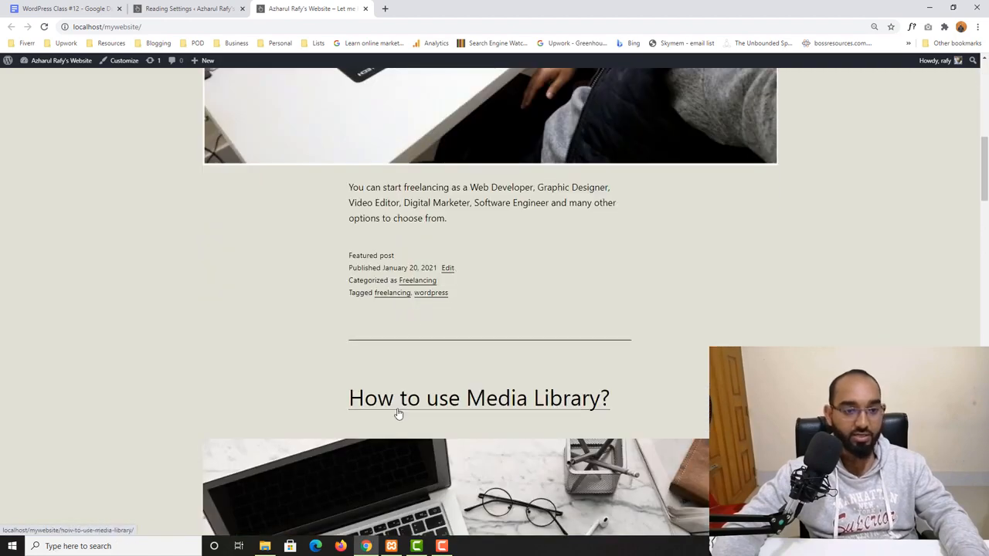
scroll(397, 412, down, 5)
scroll(342, 378, down, 10)
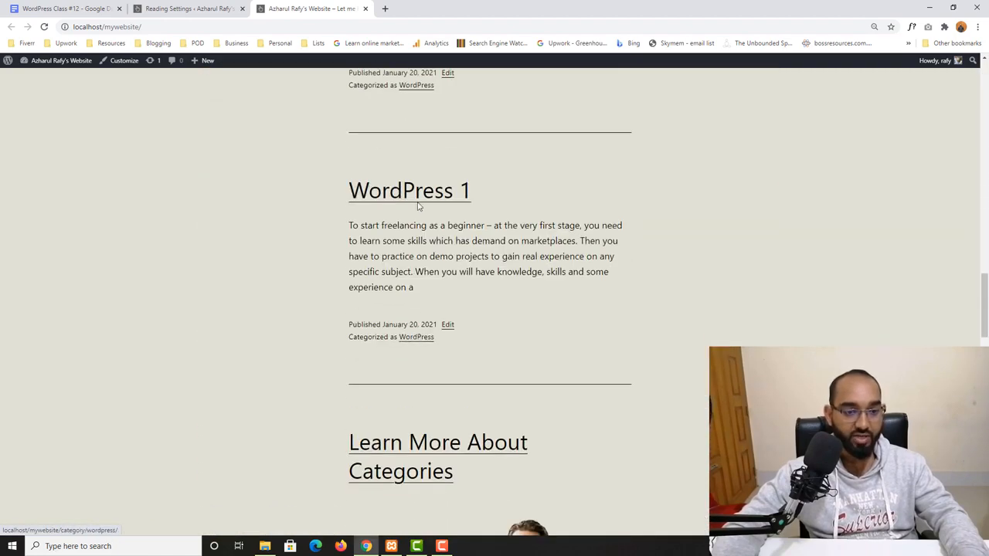
scroll(417, 293, down, 9)
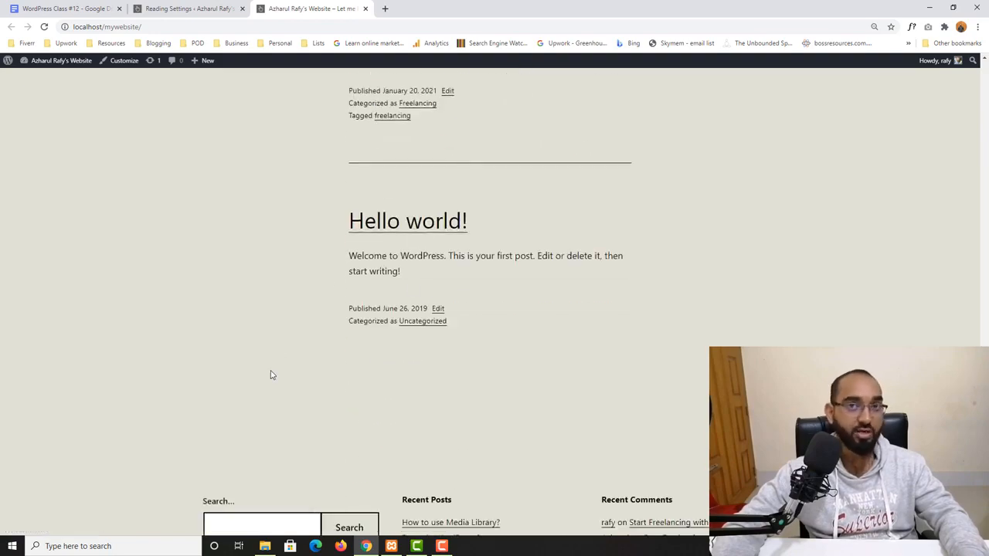
scroll(270, 375, up, 10)
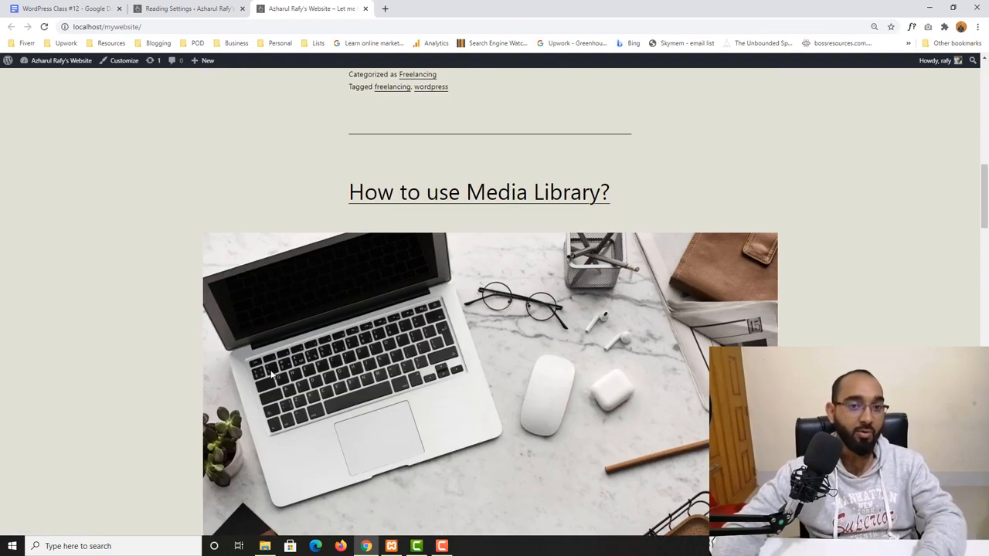
scroll(271, 374, up, 10)
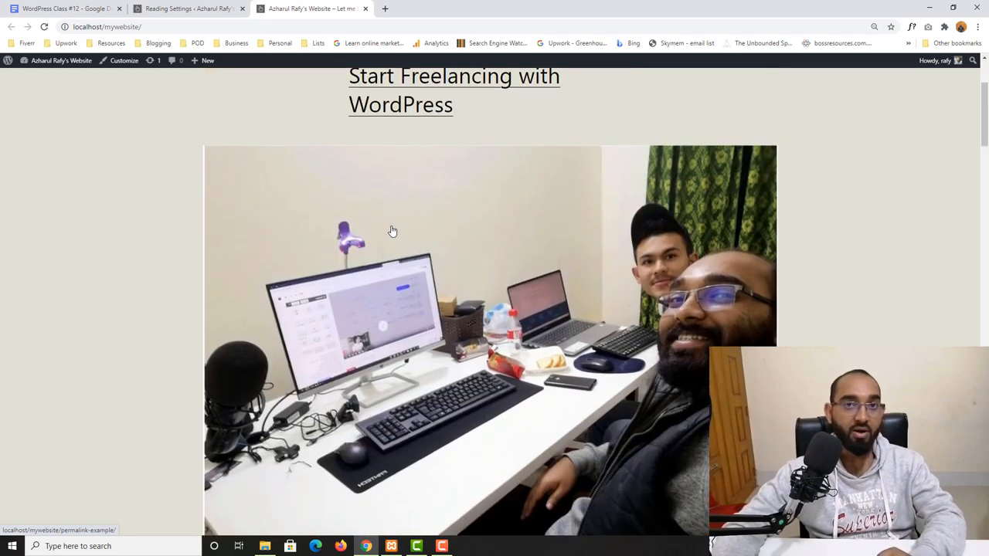
scroll(391, 231, up, 5)
- Set blog pages to show at most 2 posts and save the Reading Settings
click(189, 9)
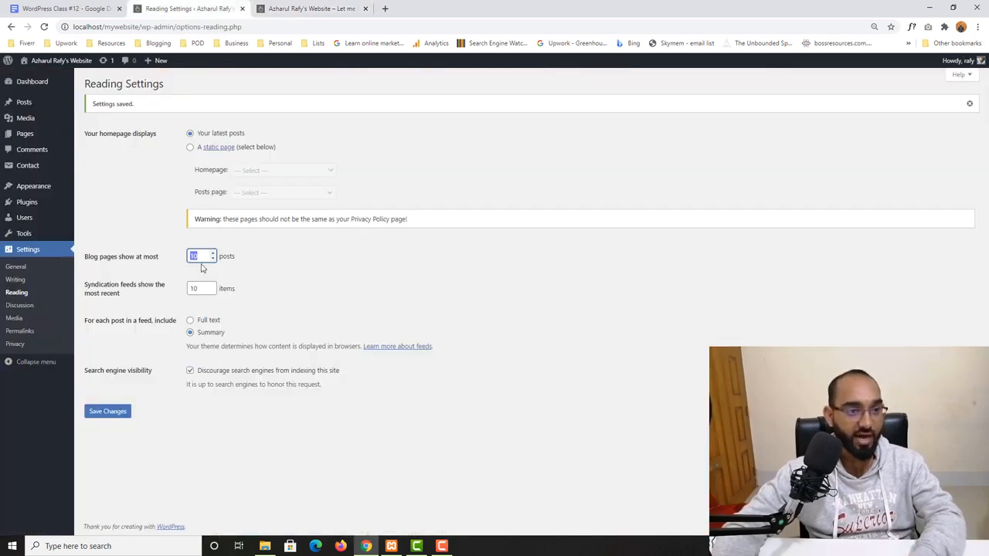
drag(200, 256, 173, 262)
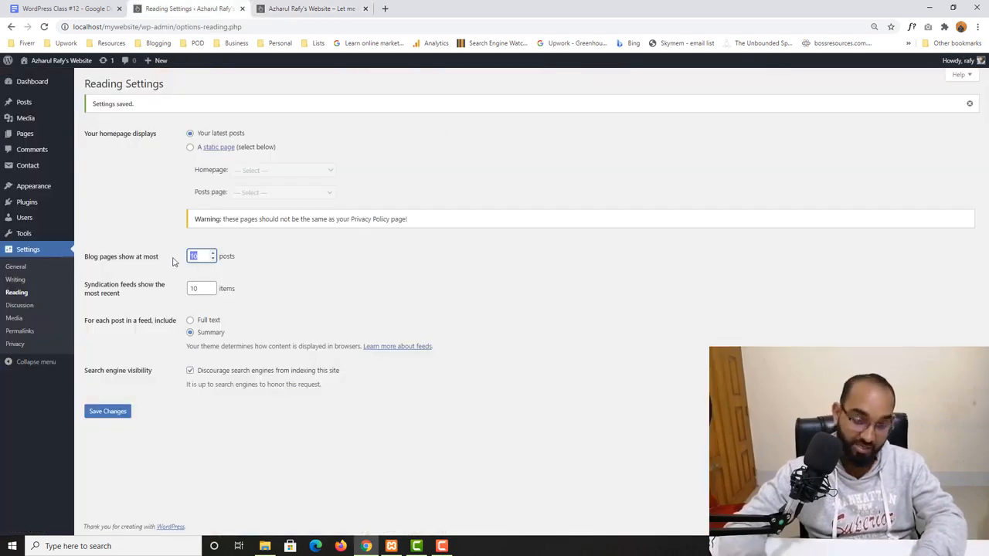
text(2)
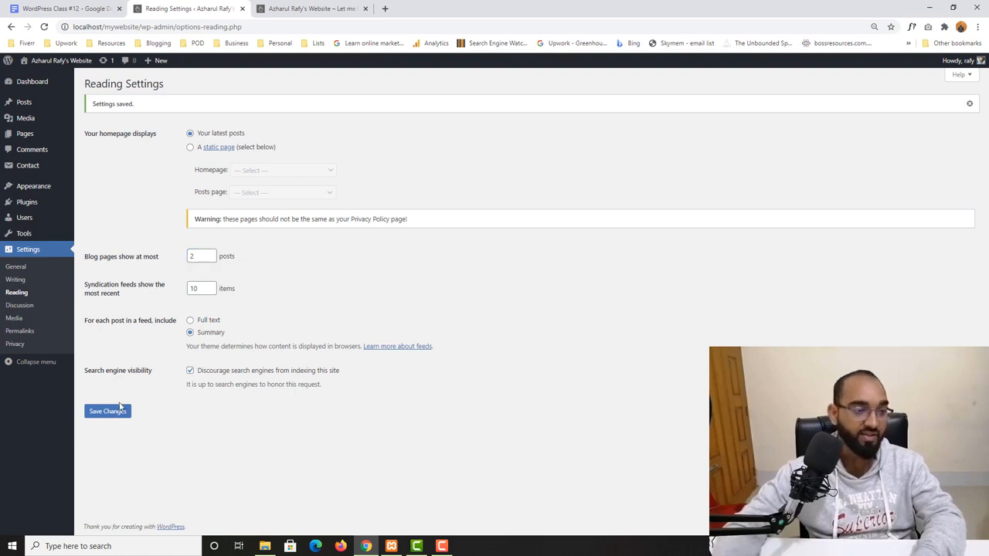
click(119, 407)
- Reload the site's homepage and scroll down through the posts to the page navigation
click(302, 7)
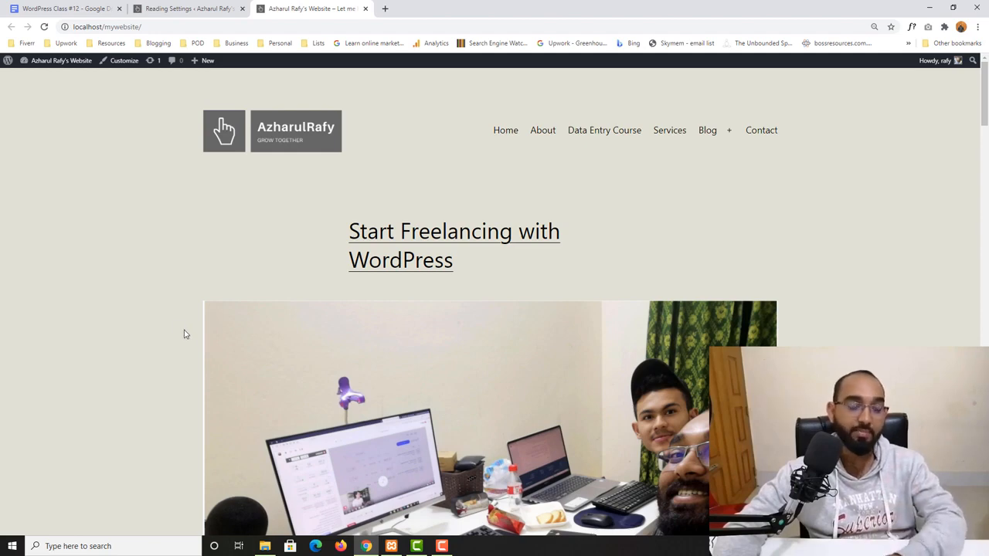
click(44, 26)
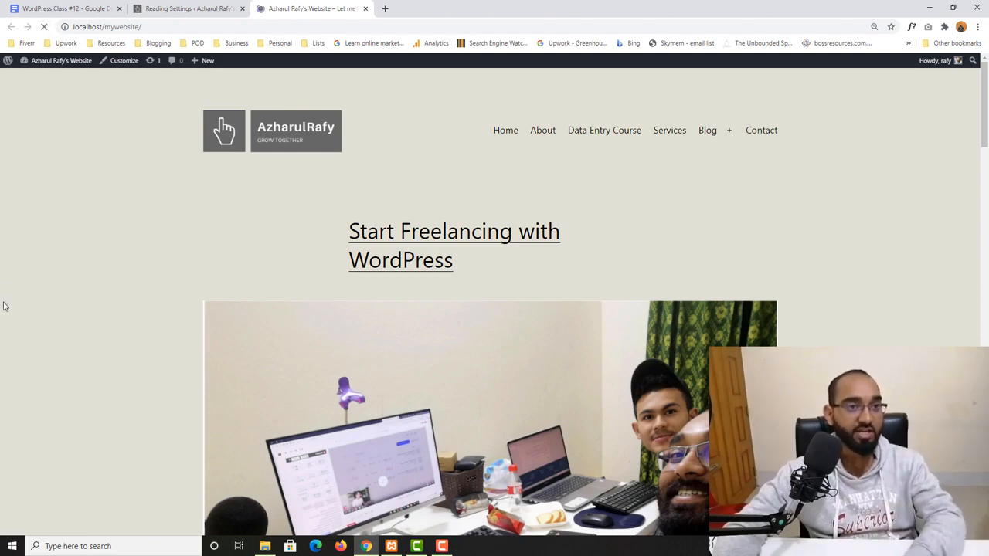
scroll(382, 203, down, 2)
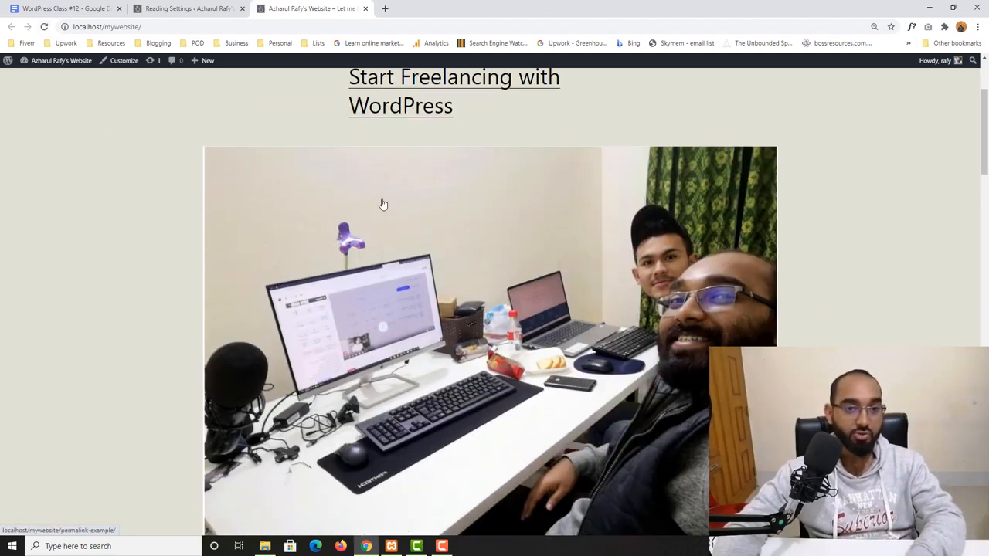
scroll(502, 262, down, 4)
scroll(557, 259, down, 2)
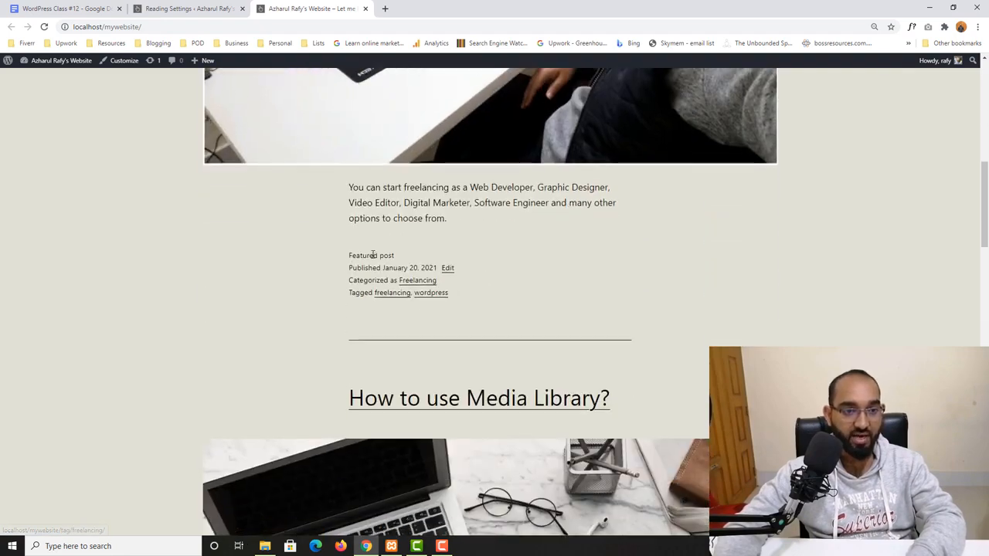
drag(374, 255, 396, 258)
scroll(188, 316, down, 2)
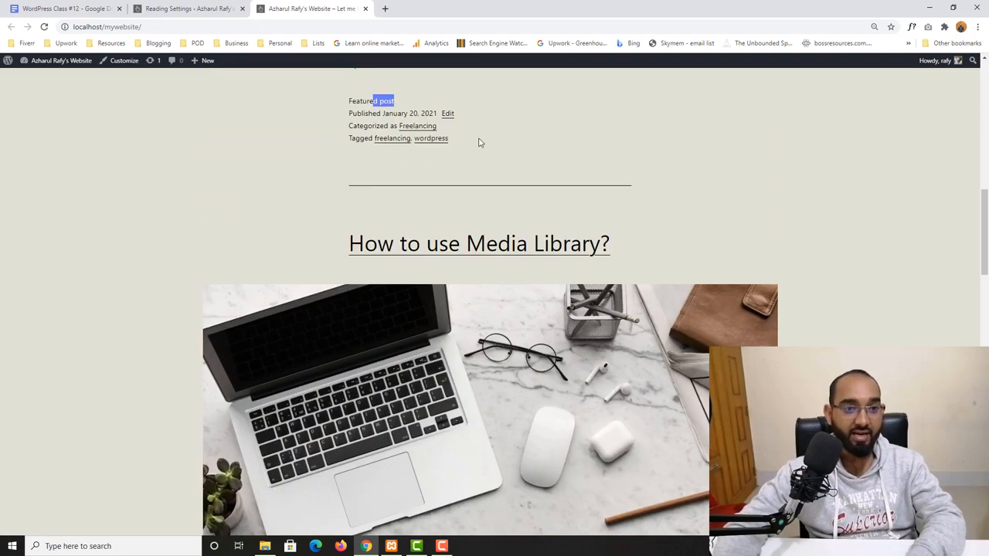
scroll(476, 188, up, 3)
scroll(287, 289, down, 1)
scroll(288, 289, down, 2)
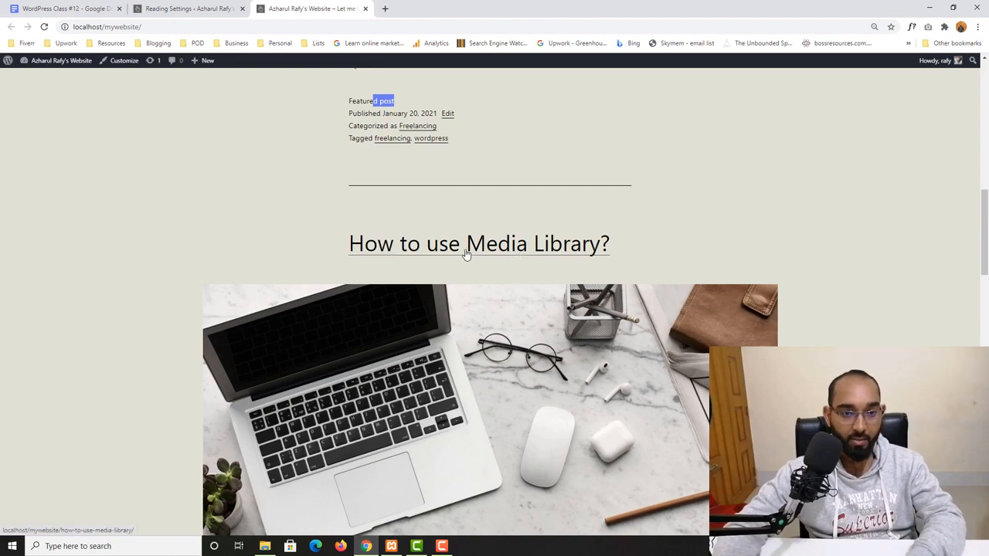
scroll(317, 294, down, 4)
scroll(317, 293, down, 4)
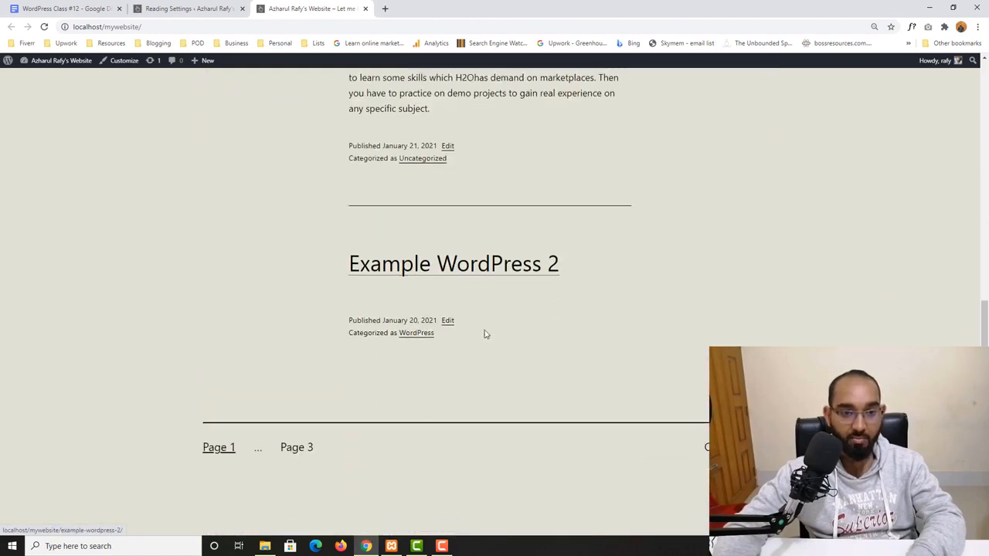
scroll(455, 186, down, 1)
scroll(502, 302, up, 3)
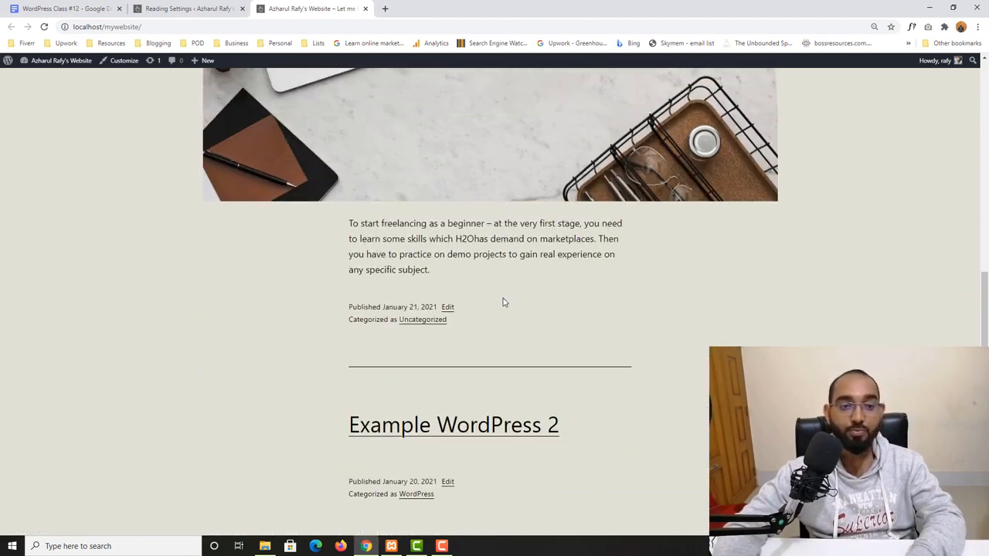
scroll(222, 206, up, 4)
scroll(222, 206, up, 10)
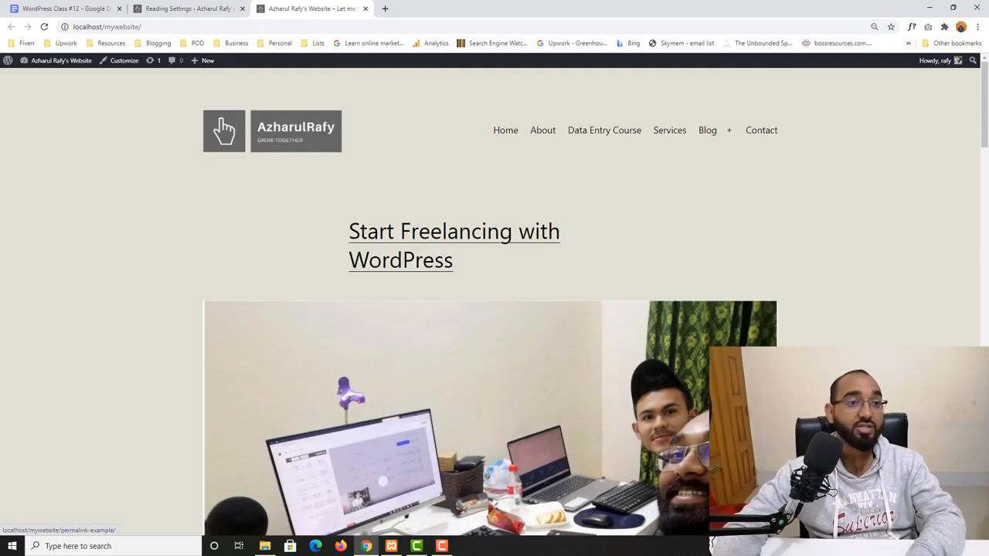
- Set blog pages to show at most 10 posts and each feed post to include Full text
click(189, 9)
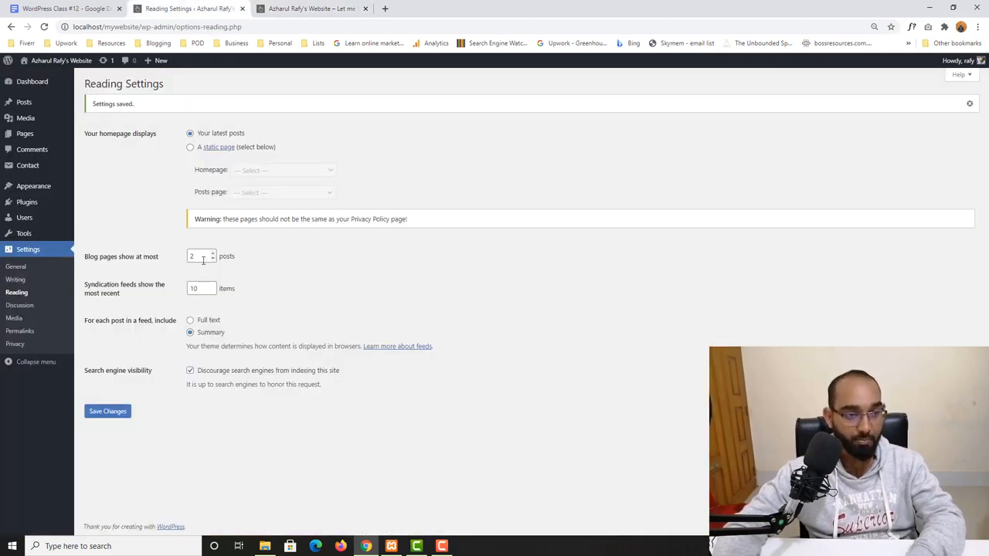
drag(203, 258, 178, 261)
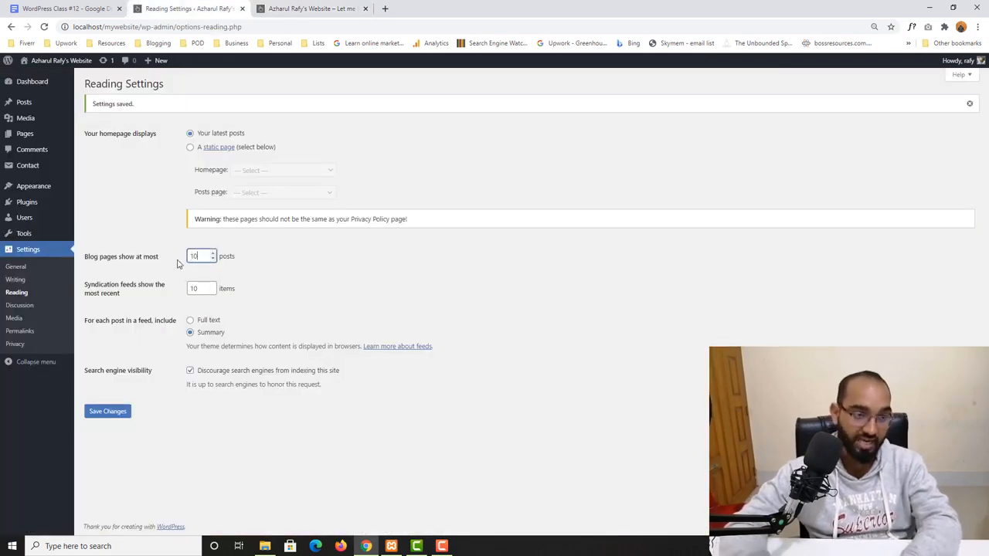
text(10)
click(178, 261)
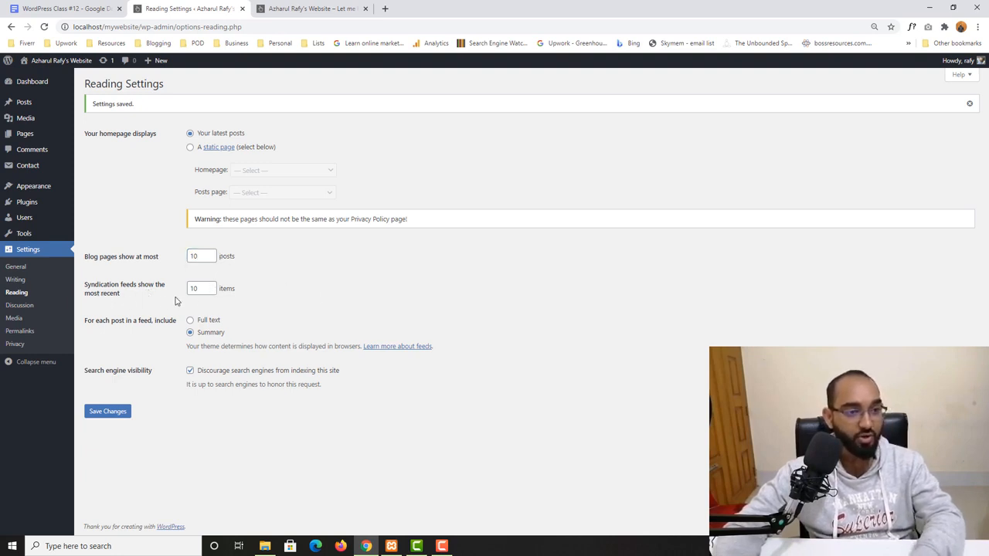
drag(199, 289, 175, 294)
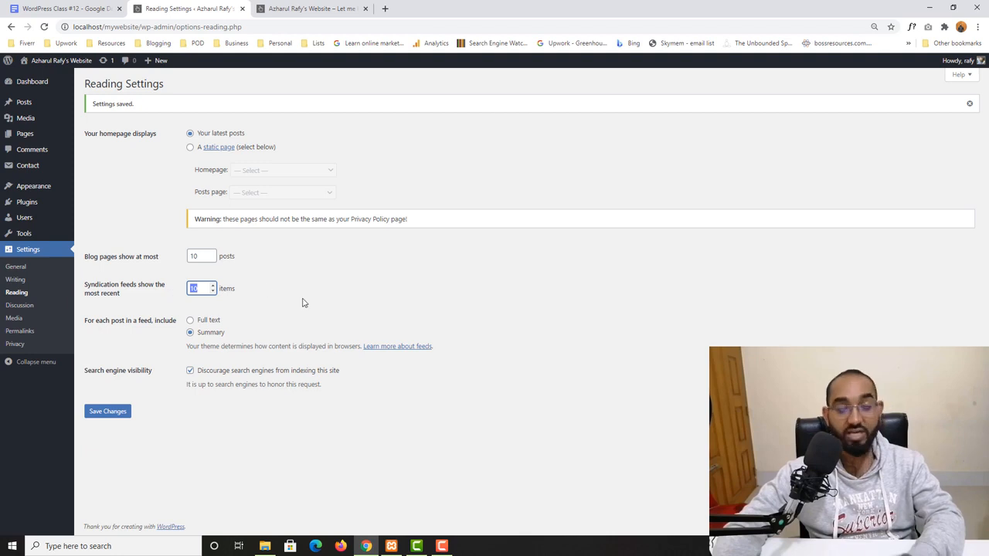
click(191, 321)
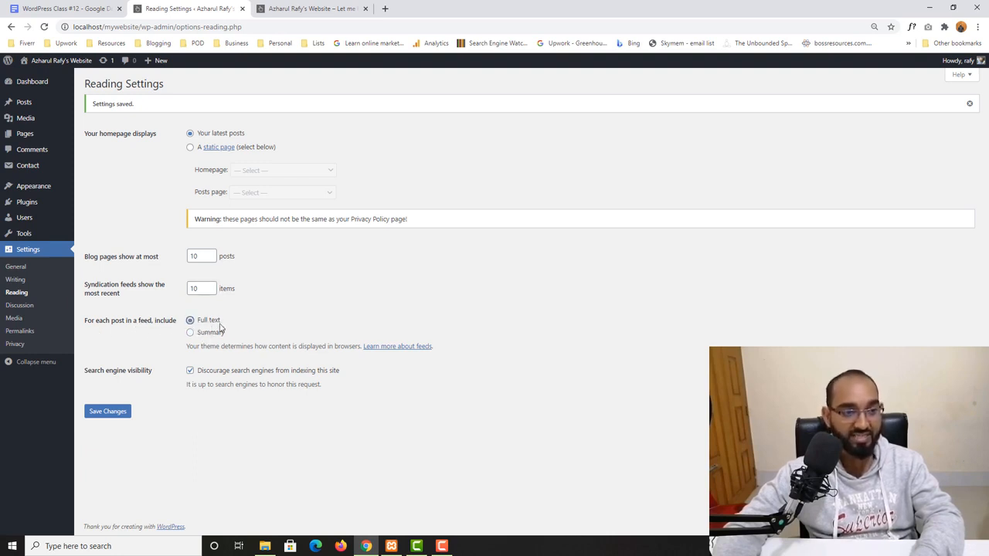
- Save the Reading Settings
click(309, 8)
scroll(137, 363, down, 4)
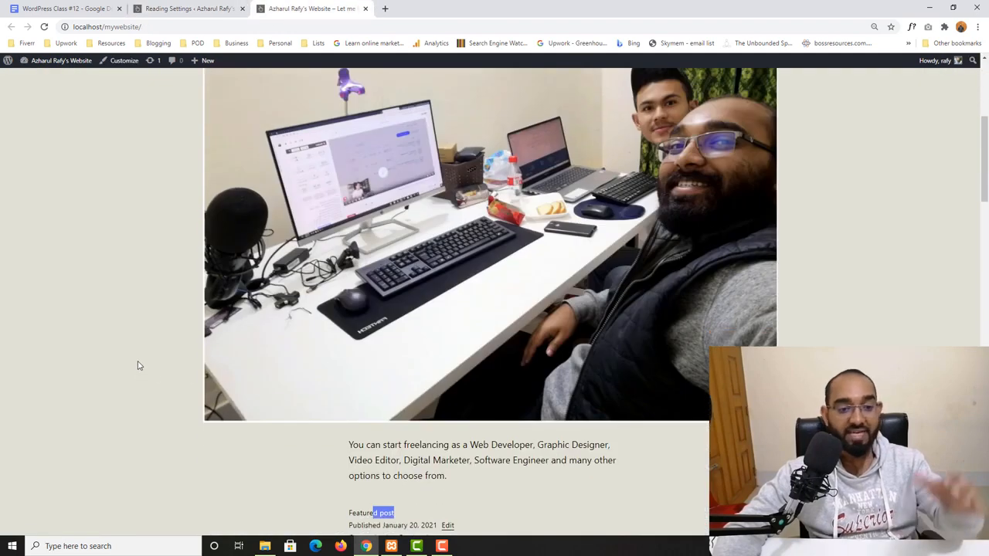
scroll(701, 279, down, 3)
scroll(214, 317, up, 3)
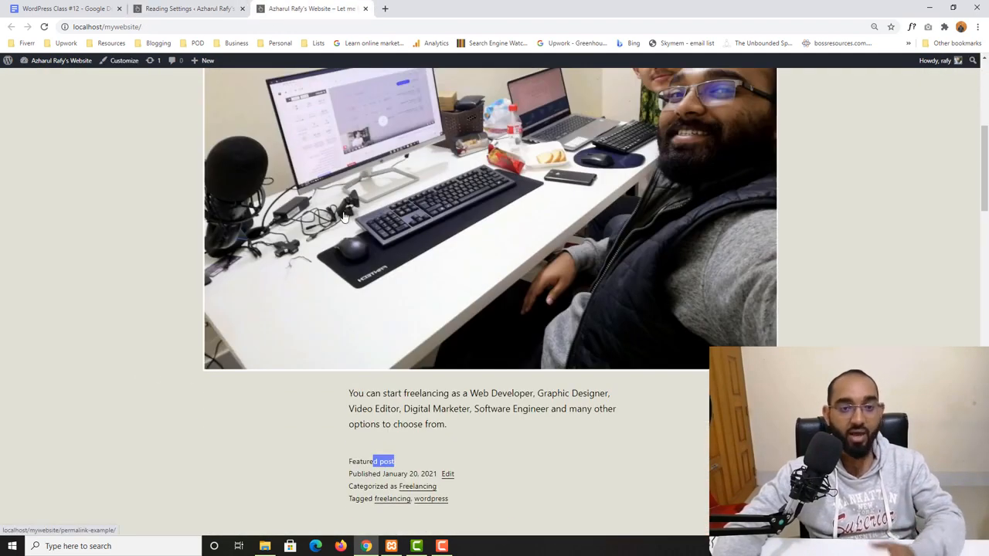
click(189, 9)
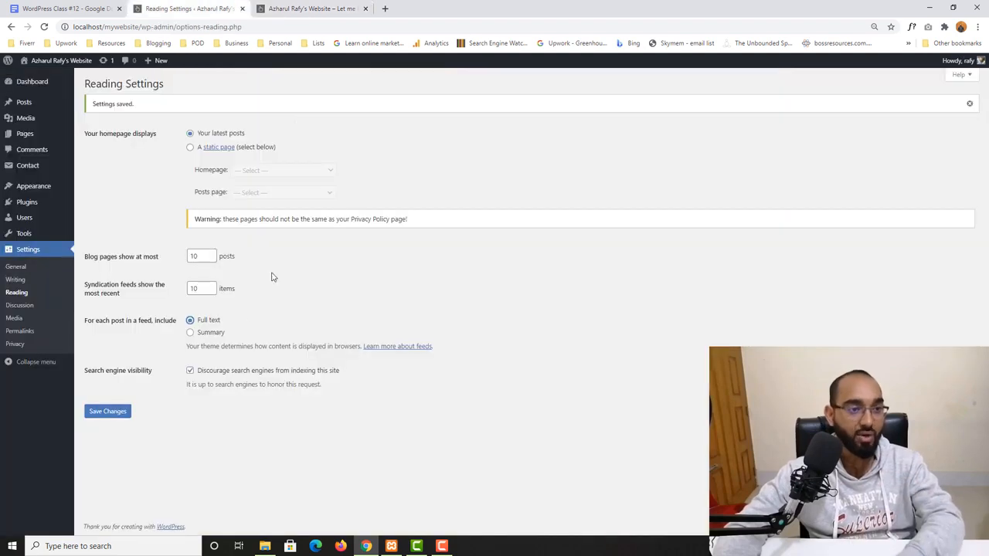
click(107, 413)
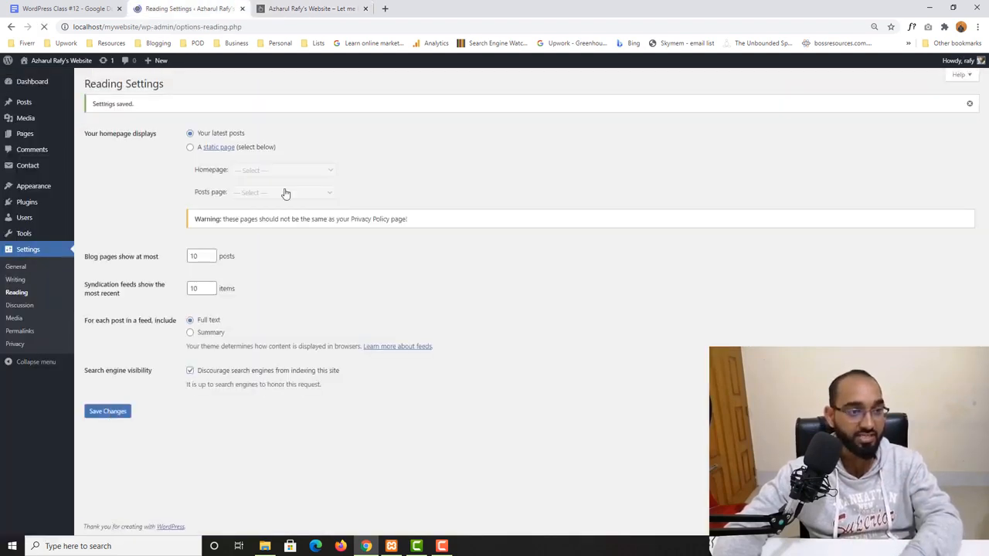
- Reload the site's homepage and examine the featured post's excerpt text
click(324, 8)
click(44, 26)
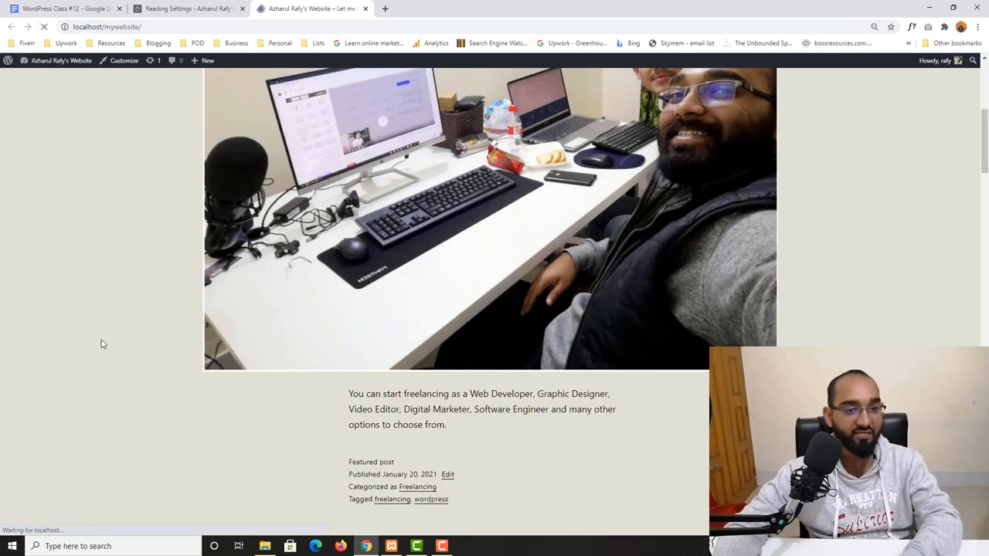
scroll(100, 342, down, 8)
scroll(578, 375, down, 3)
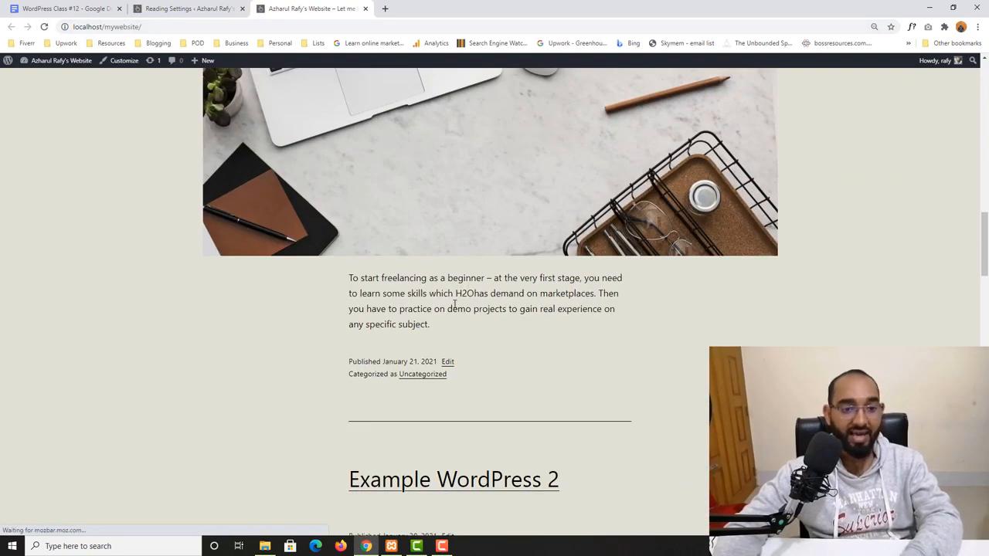
scroll(454, 304, up, 7)
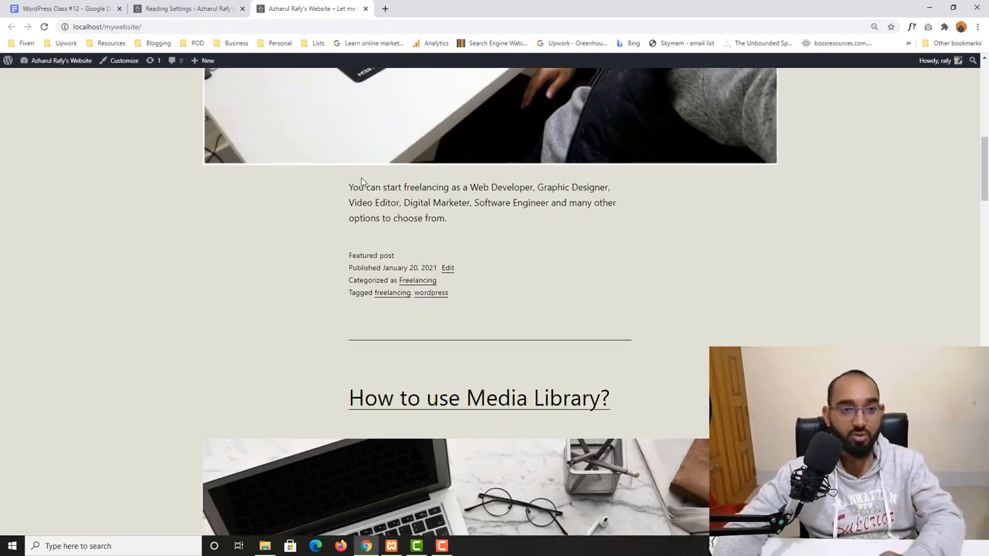
drag(349, 186, 463, 233)
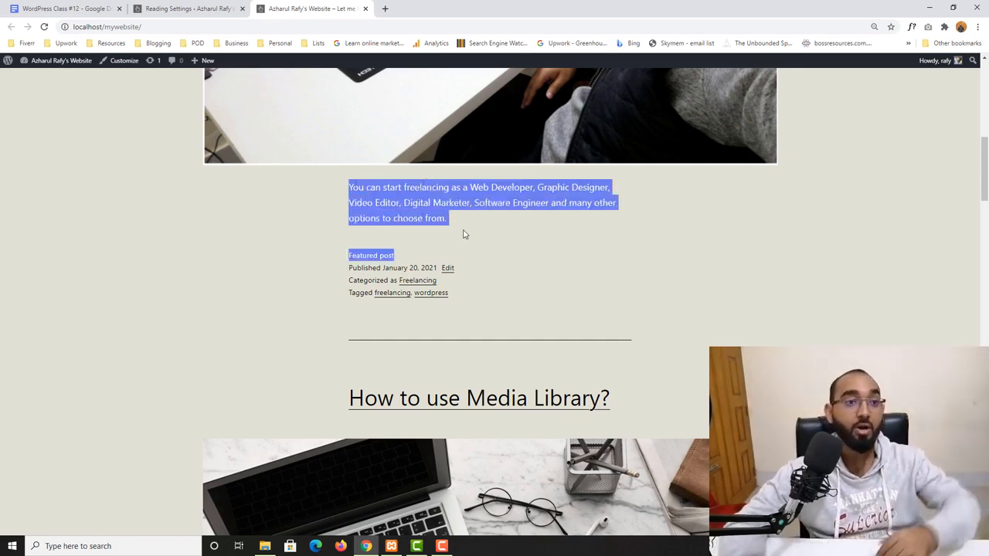
scroll(335, 229, up, 6)
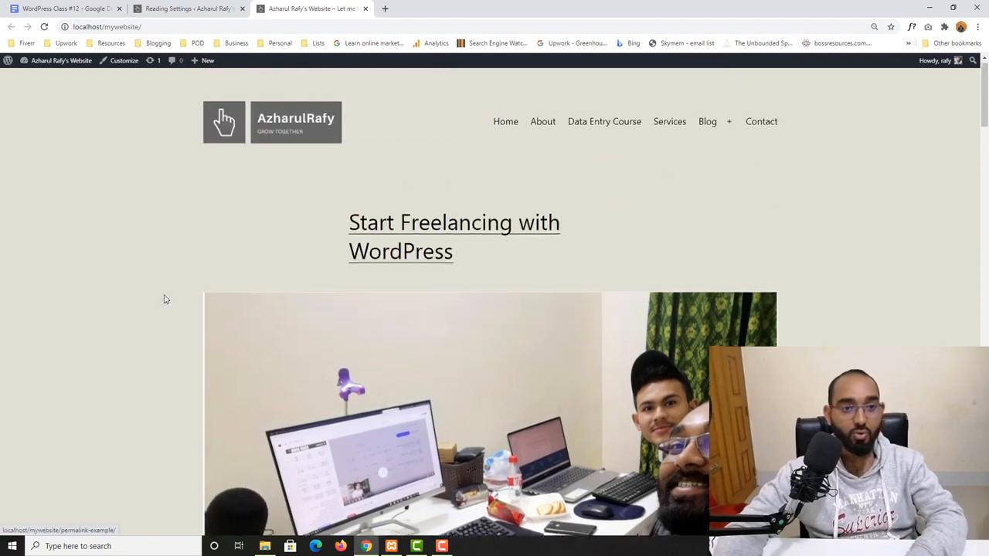
scroll(278, 347, down, 6)
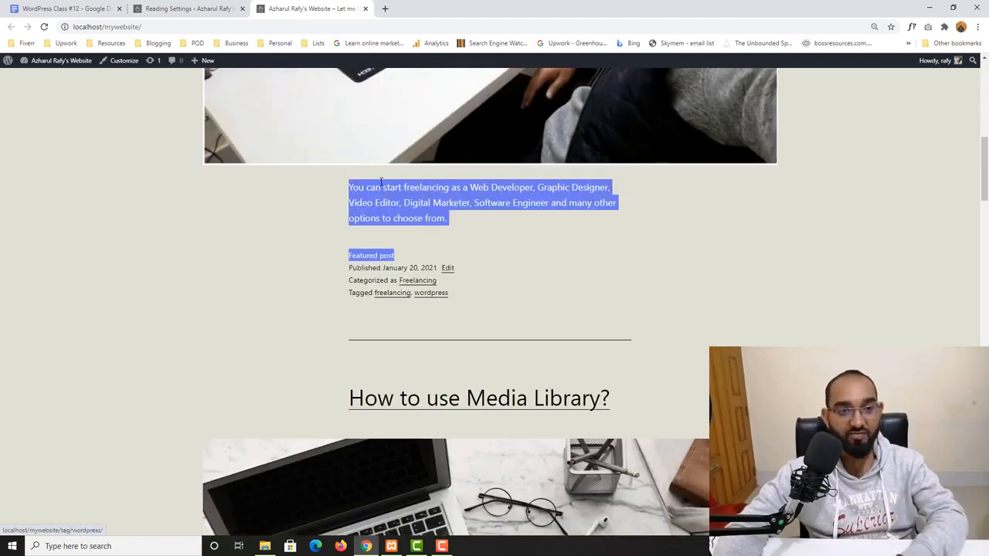
drag(380, 182, 456, 228)
- Set each feed post to include Summary, save the Reading Settings, and return to the homepage
click(204, 8)
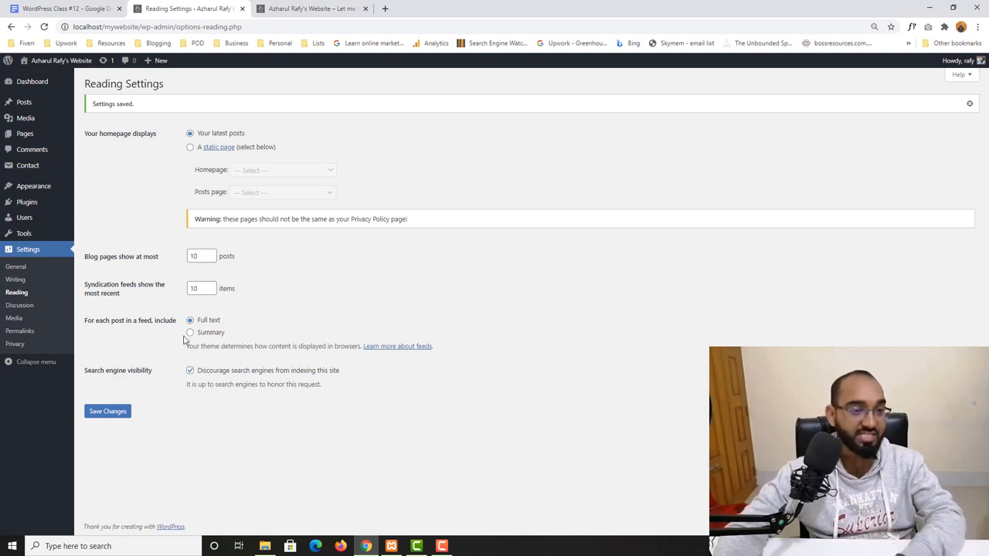
click(190, 332)
click(107, 411)
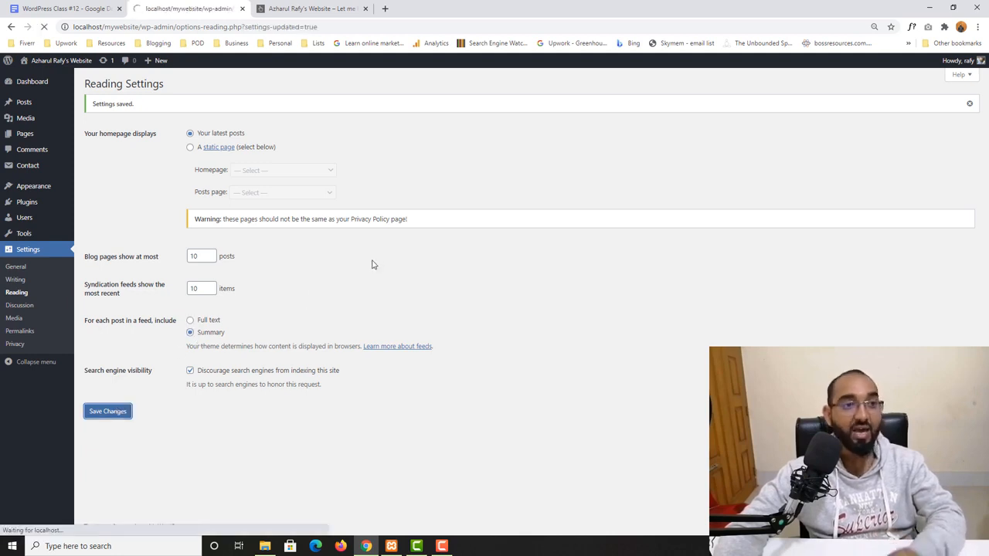
click(309, 8)
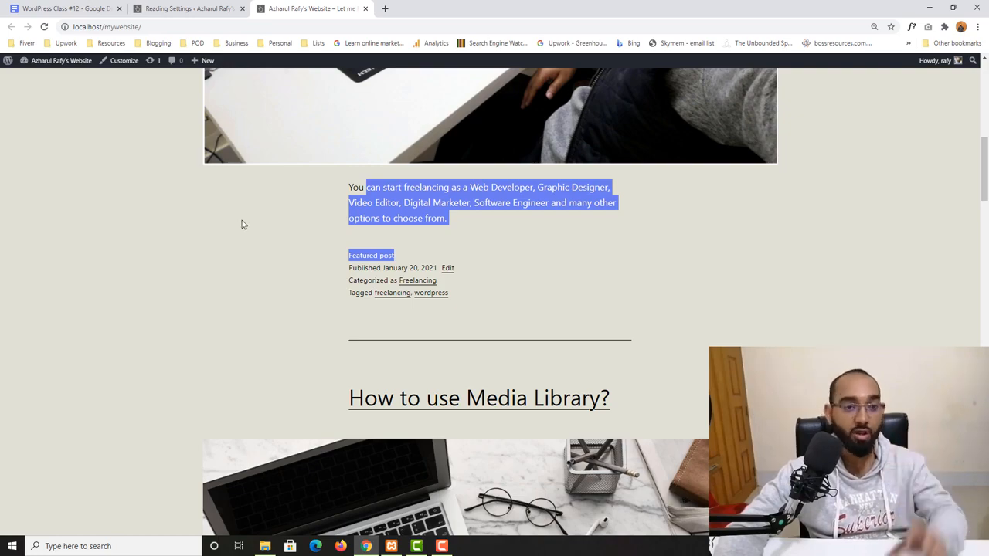
- Scroll through the homepage's featured post and its excerpt
scroll(611, 218, up, 7)
scroll(503, 237, down, 9)
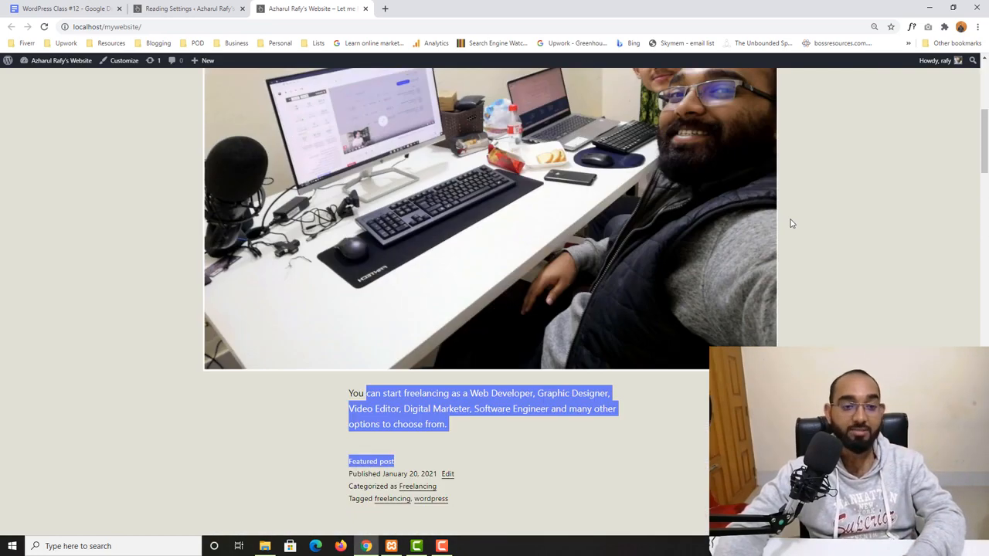
scroll(185, 369, down, 3)
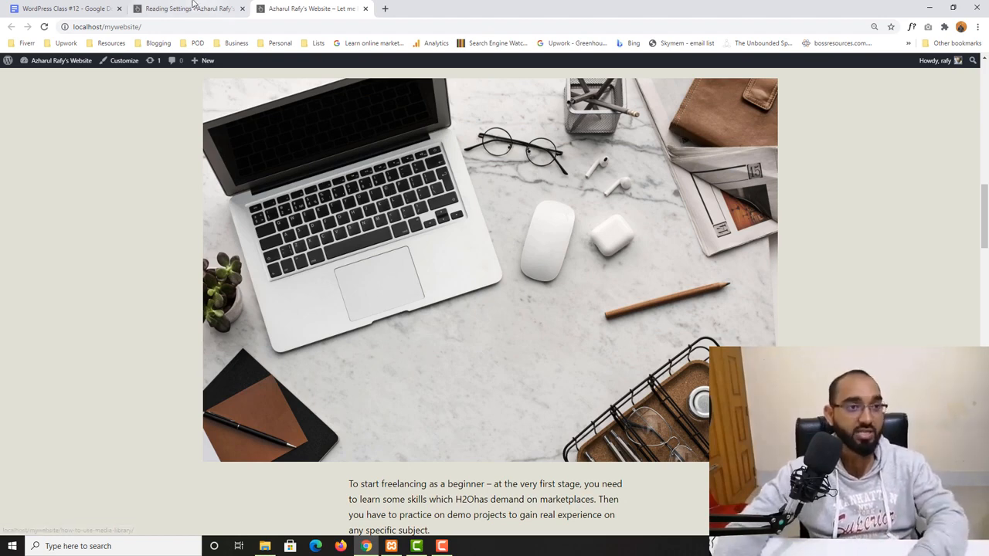
- Return to the Reading Settings and toggle the option discouraging search engines from indexing off and back on
click(192, 8)
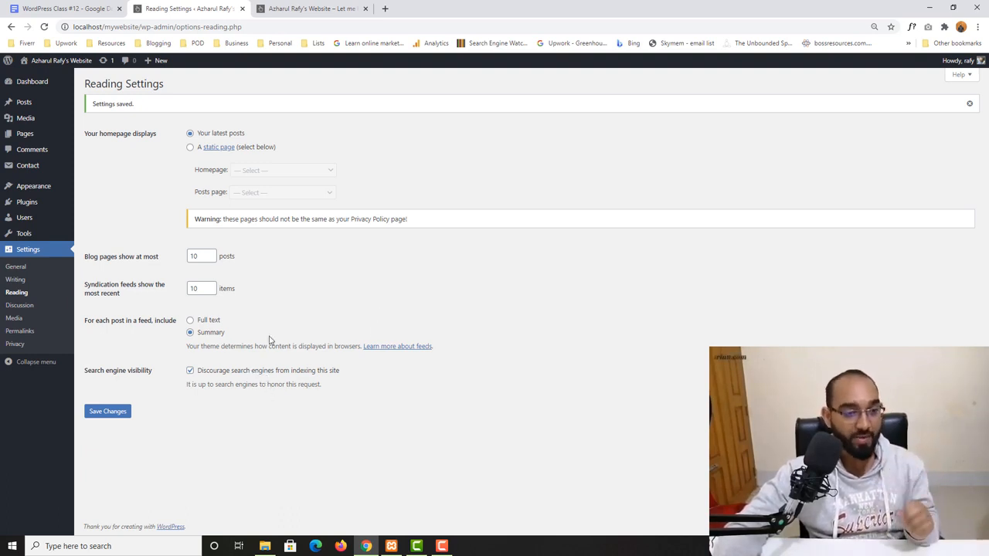
click(189, 372)
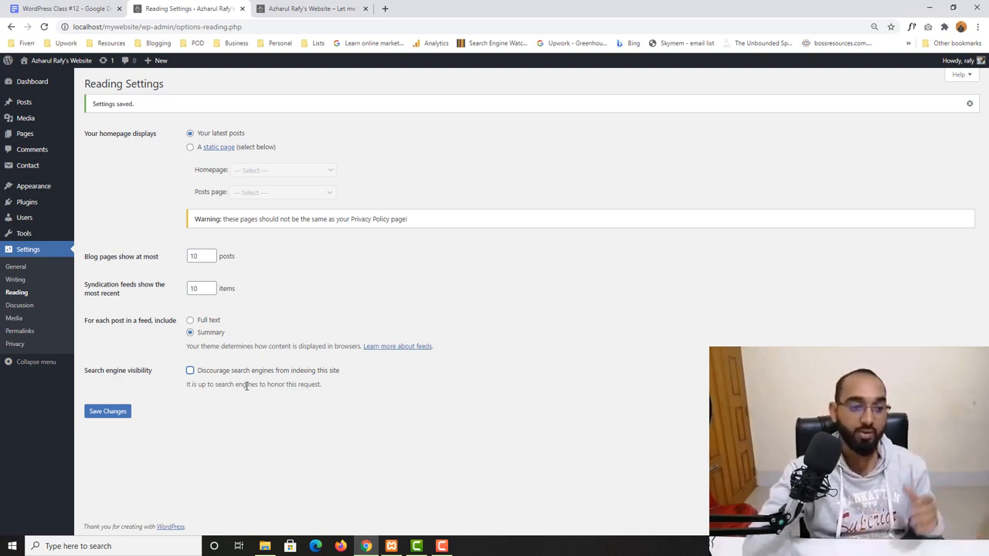
click(190, 370)
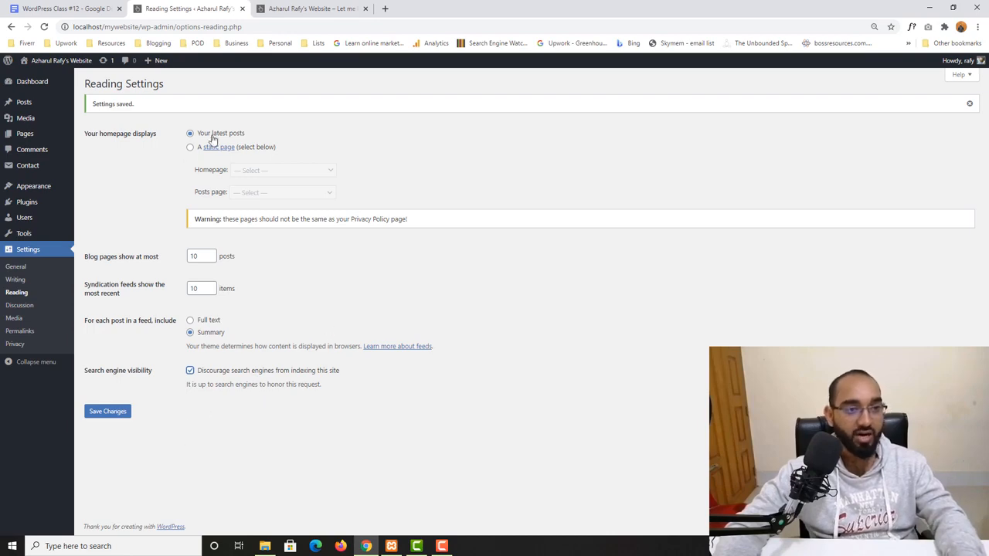
- Open the site's Home menu page, scroll through it, and return to the Reading Settings
click(305, 8)
scroll(392, 239, up, 4)
scroll(392, 239, up, 5)
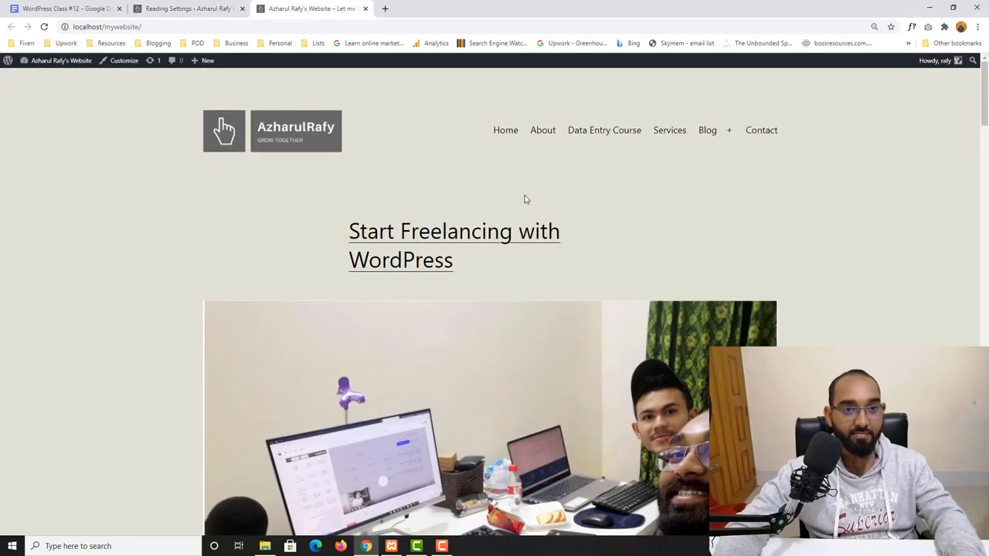
click(502, 129)
scroll(271, 382, down, 12)
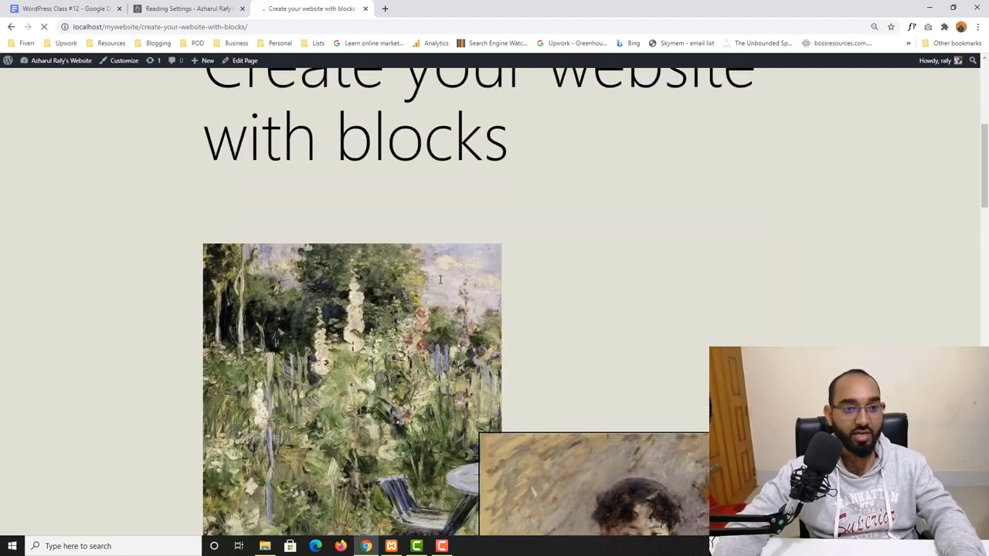
scroll(448, 270, up, 4)
scroll(448, 269, up, 5)
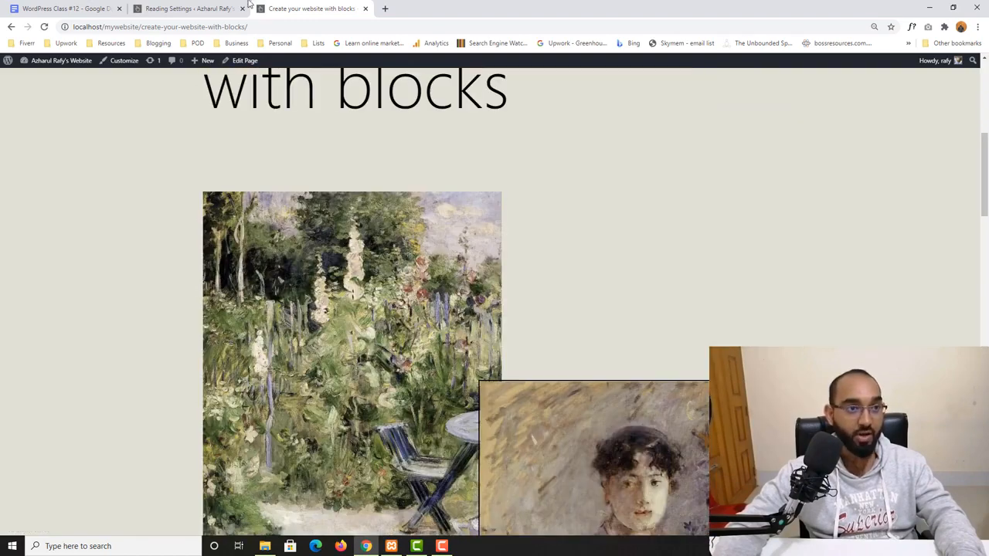
click(189, 9)
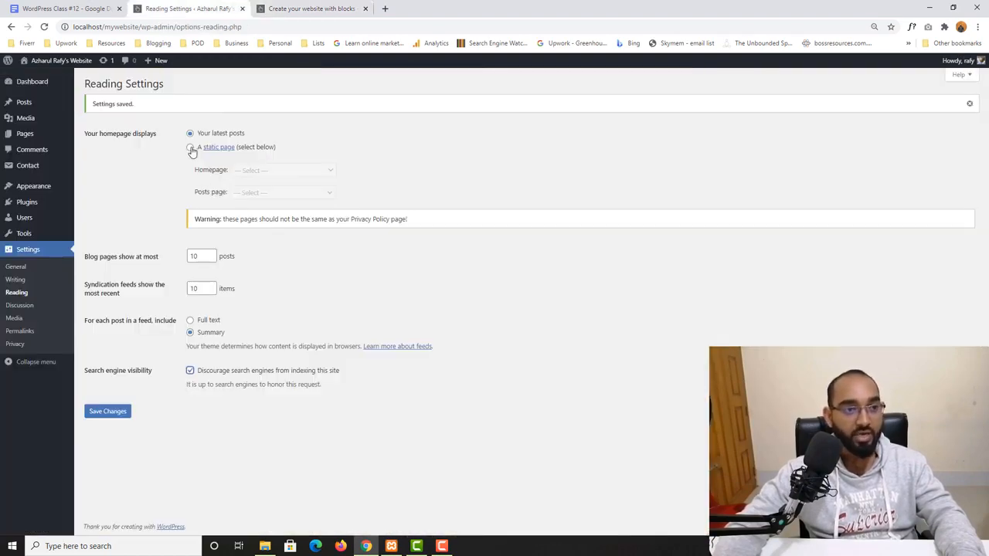
- Save the Reading Settings and reload the site's Home page to review its content
click(97, 417)
click(307, 7)
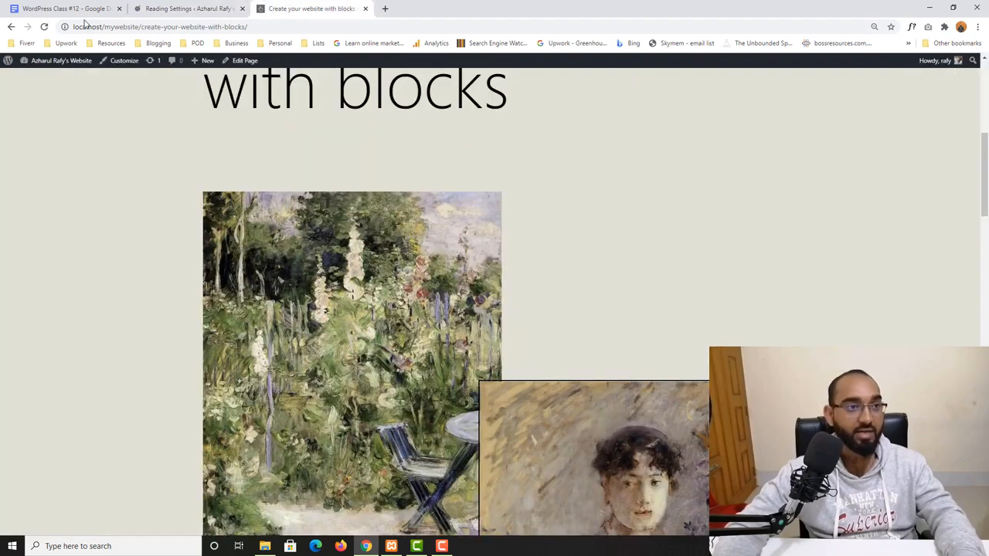
click(44, 27)
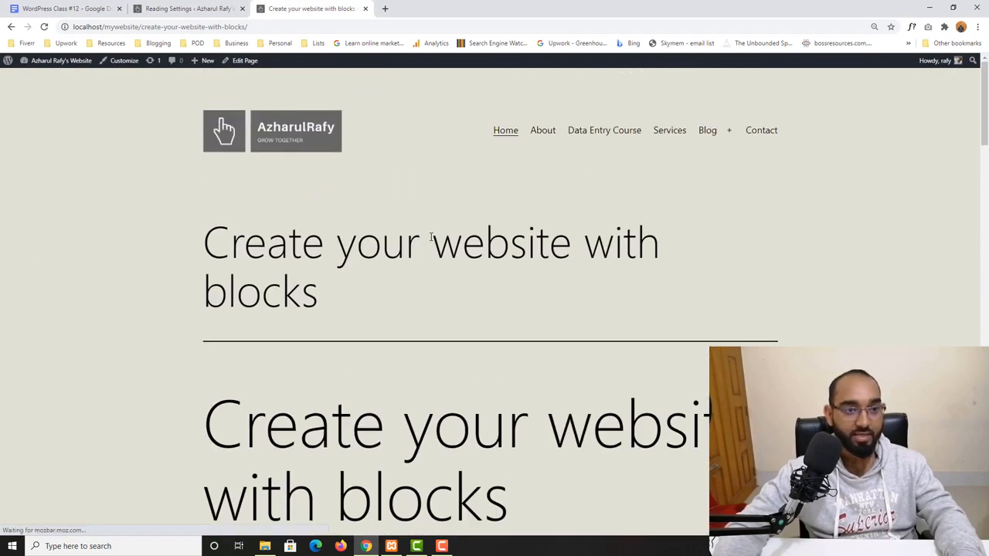
drag(266, 233, 301, 309)
scroll(109, 453, down, 15)
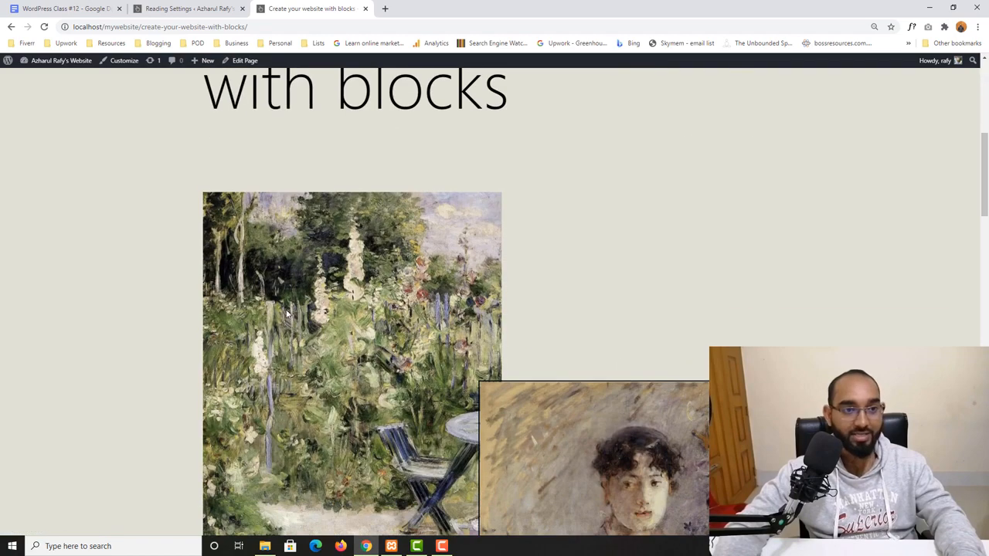
scroll(116, 440, up, 6)
click(221, 9)
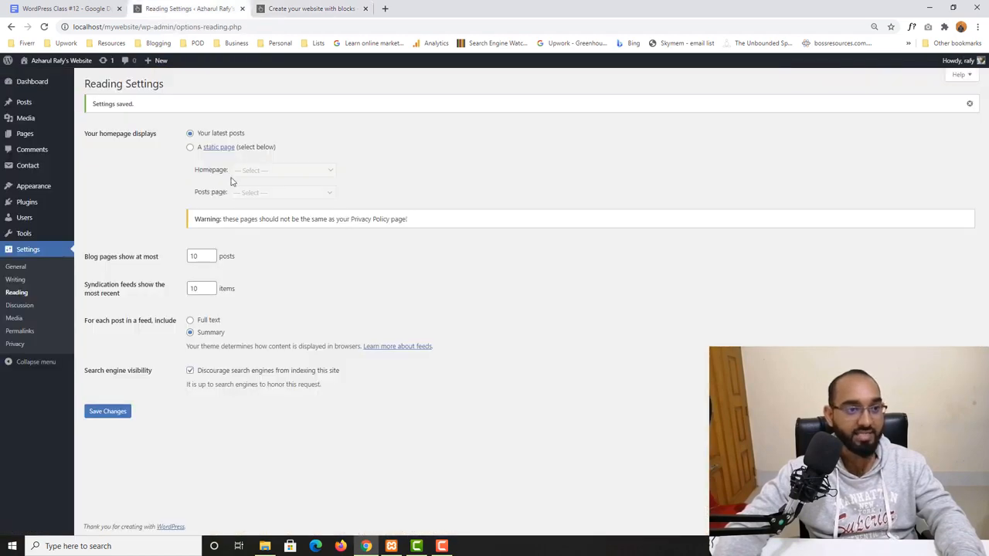
- Set the homepage to display a static page, choose Create your website with blocks as Homepage, and save
click(190, 147)
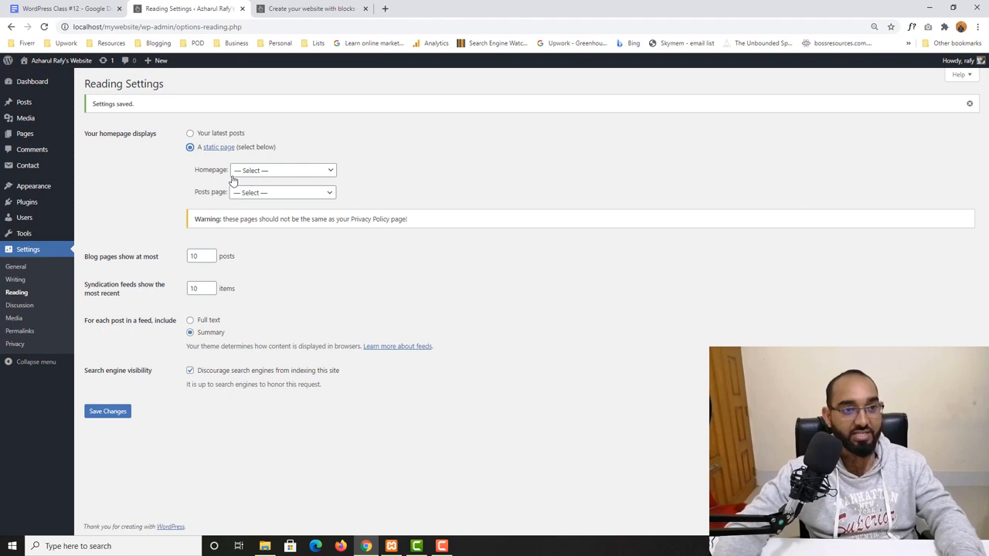
click(260, 175)
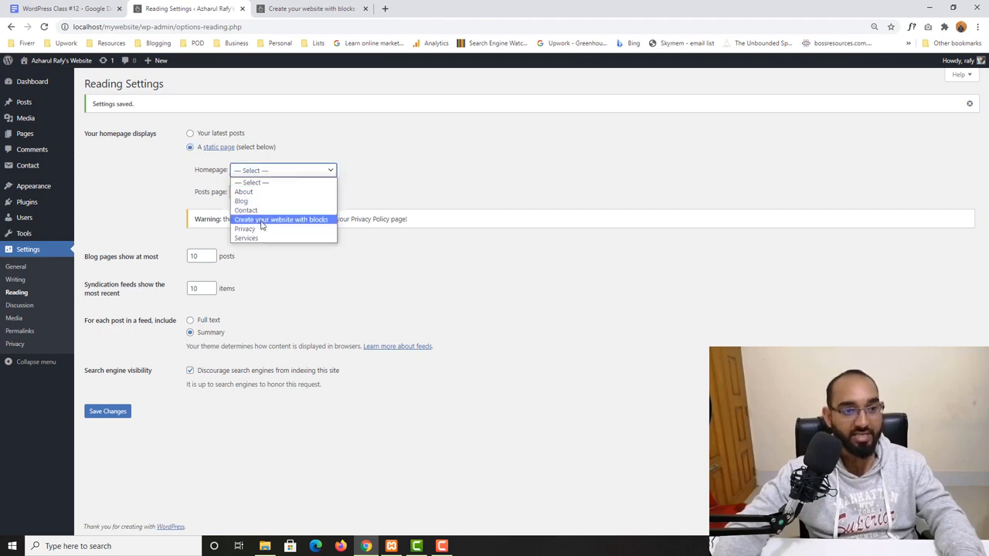
click(261, 221)
click(98, 417)
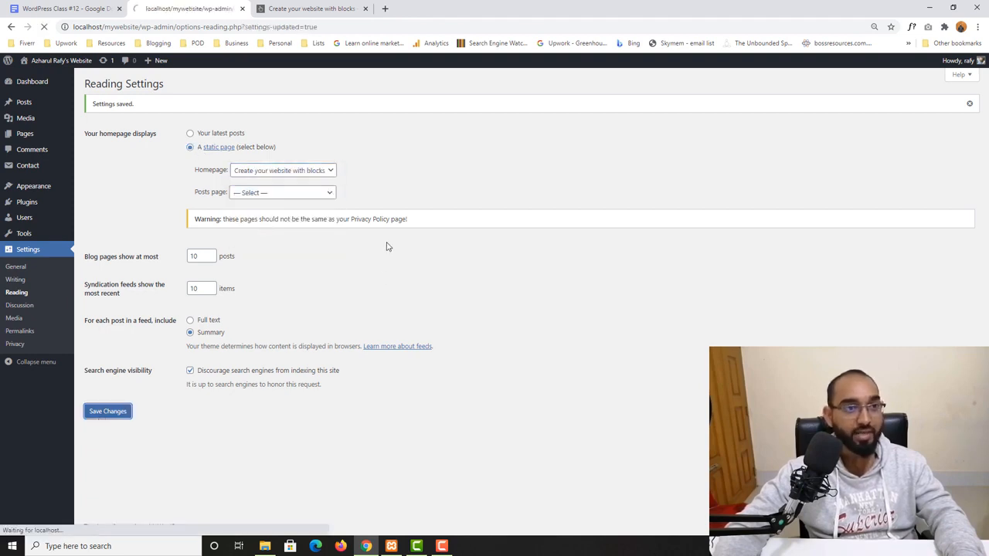
- Reload the site's homepage and scroll through its content
click(315, 7)
click(45, 28)
scroll(85, 281, up, 1)
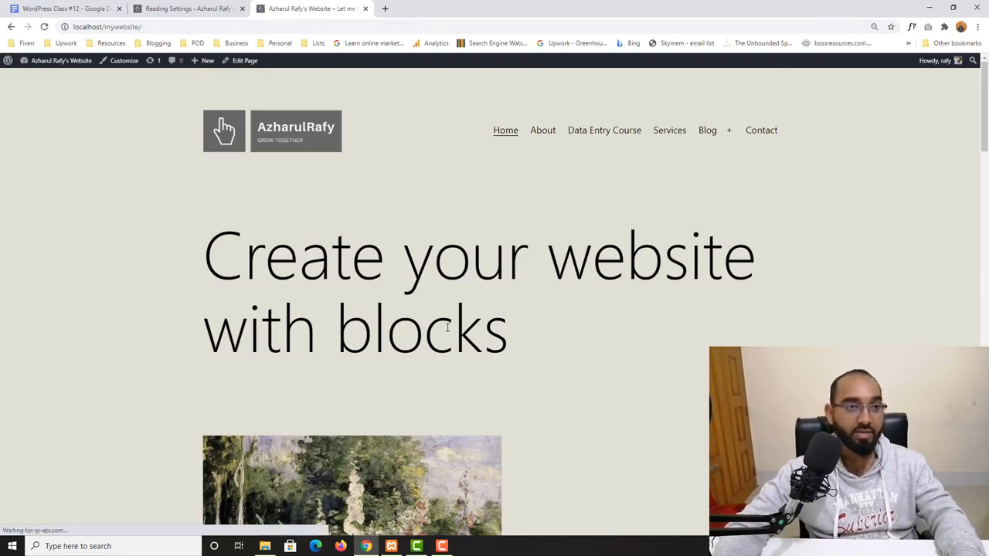
scroll(253, 438, down, 15)
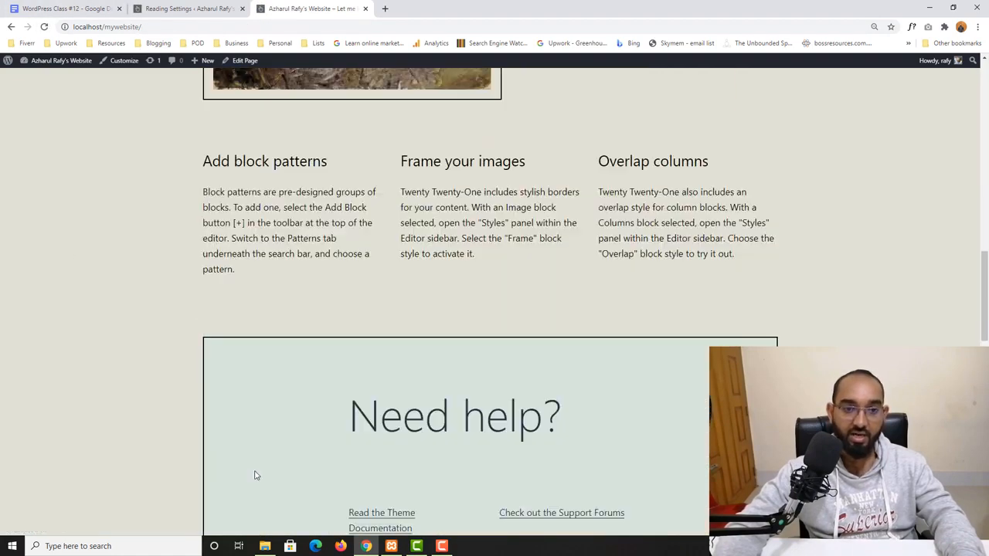
scroll(255, 475, up, 15)
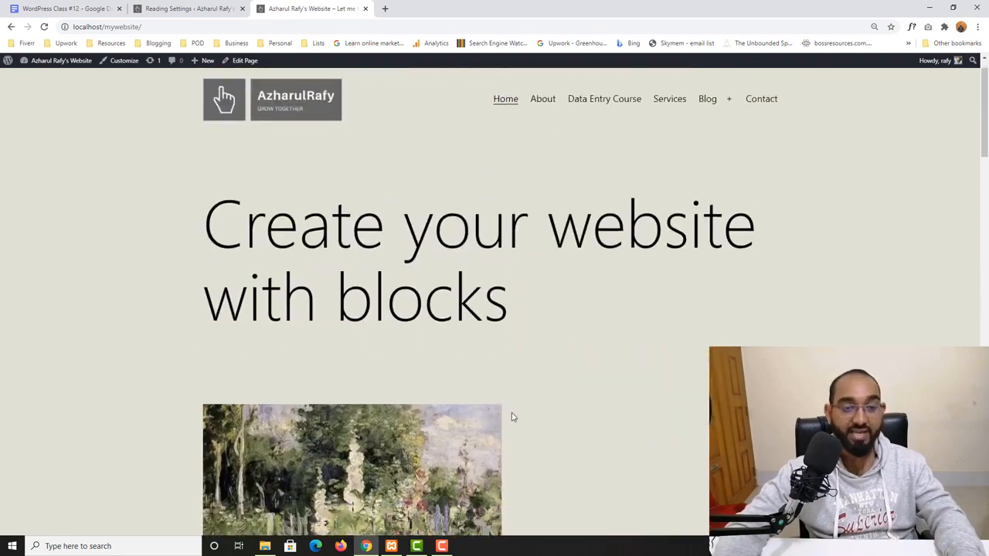
scroll(511, 417, down, 15)
scroll(227, 327, up, 2)
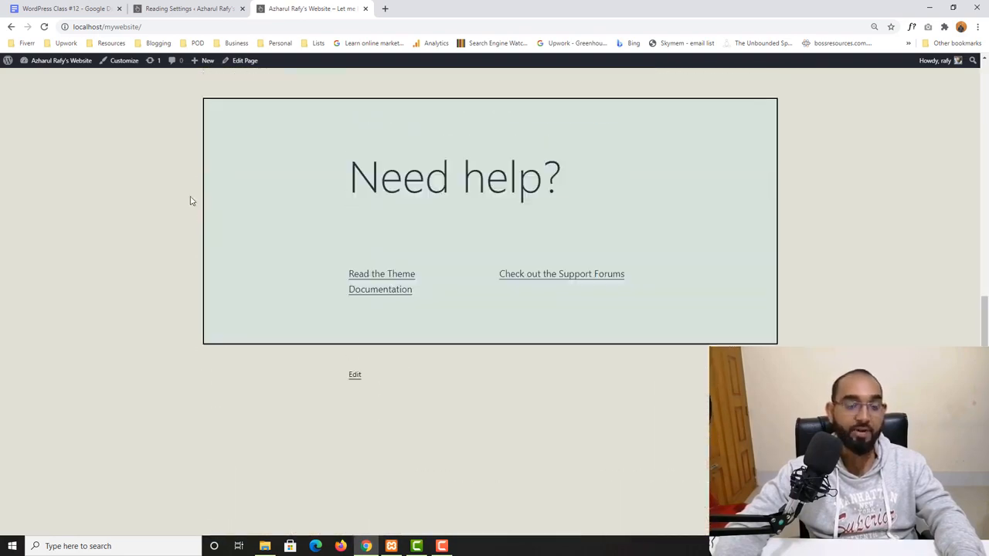
click(183, 8)
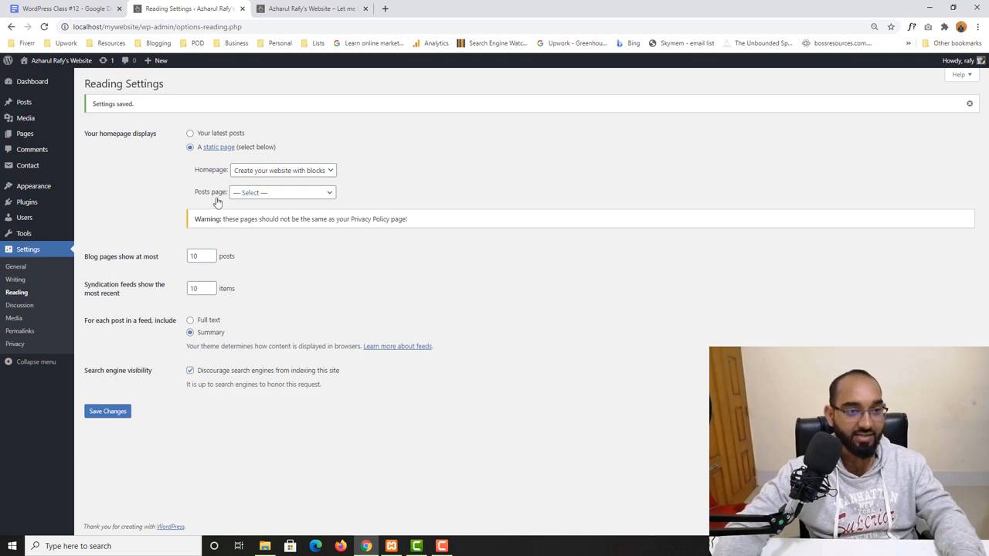
- Set the Posts page to Blog and save the Reading Settings
click(270, 195)
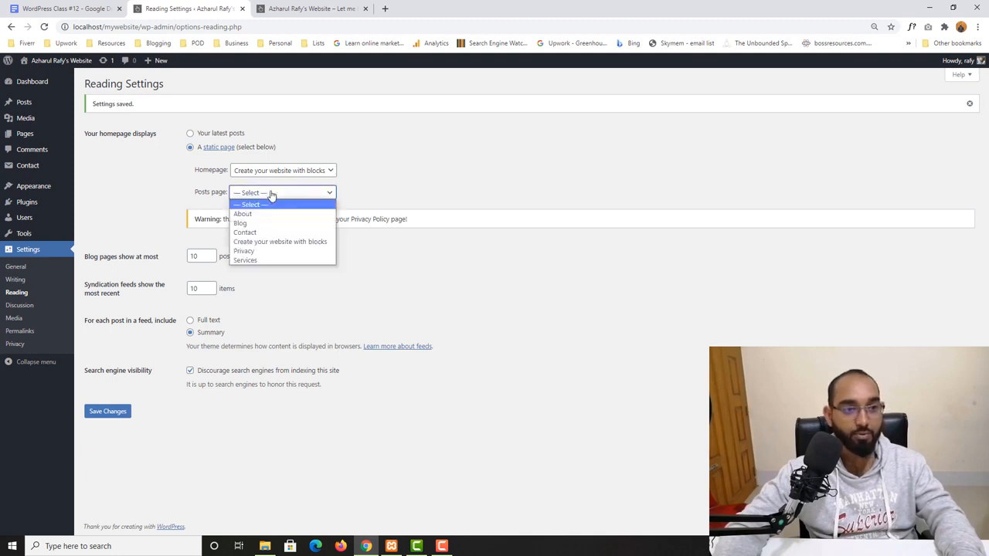
click(261, 223)
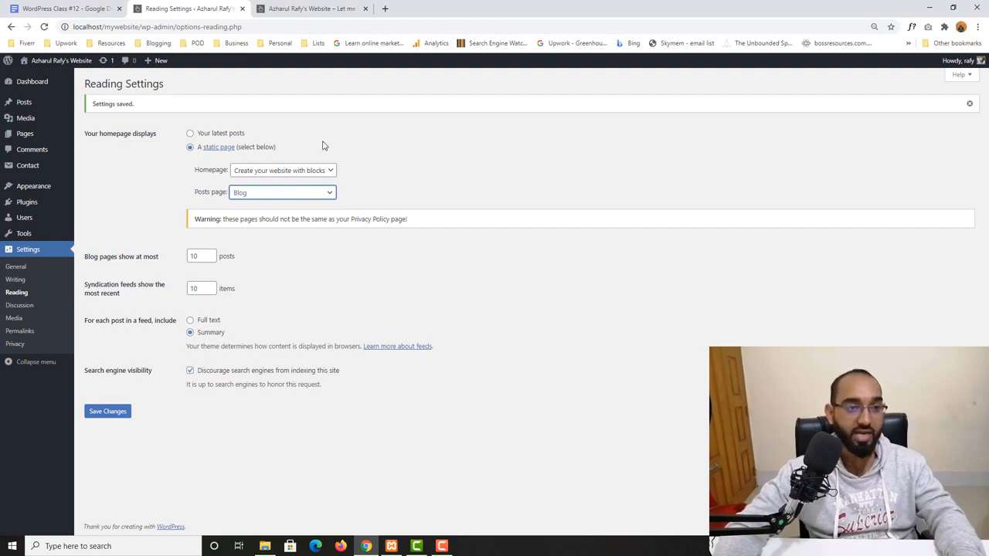
click(309, 9)
scroll(713, 225, up, 10)
scroll(713, 225, up, 5)
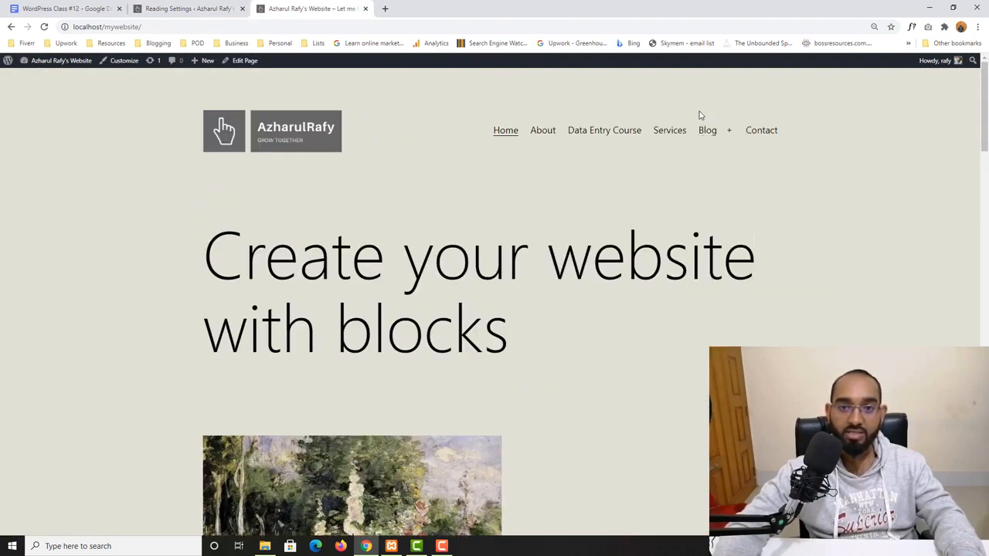
mouse_move(715, 136)
click(230, 8)
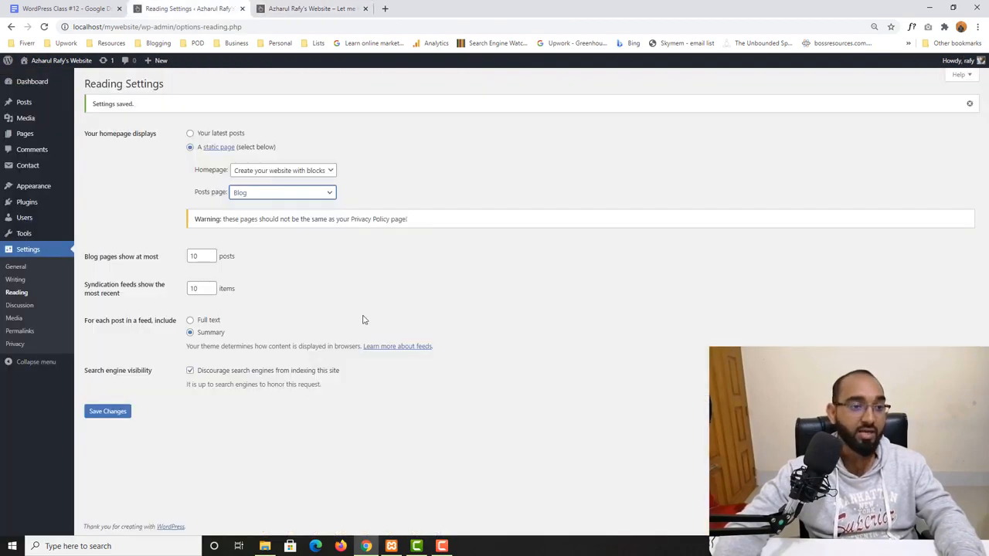
click(108, 411)
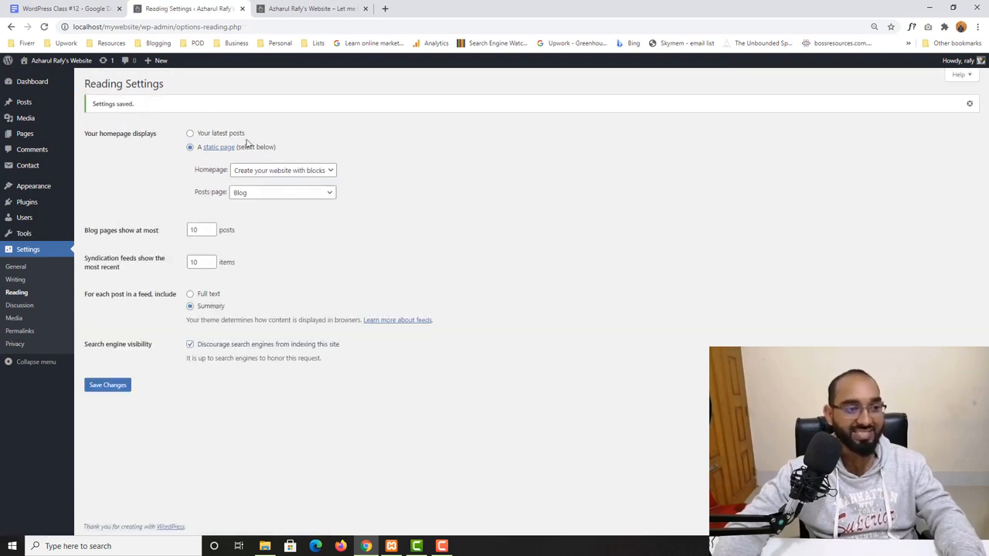
- Open the Discussion Settings, then untick Allow comments on a new post and discard the post
click(19, 305)
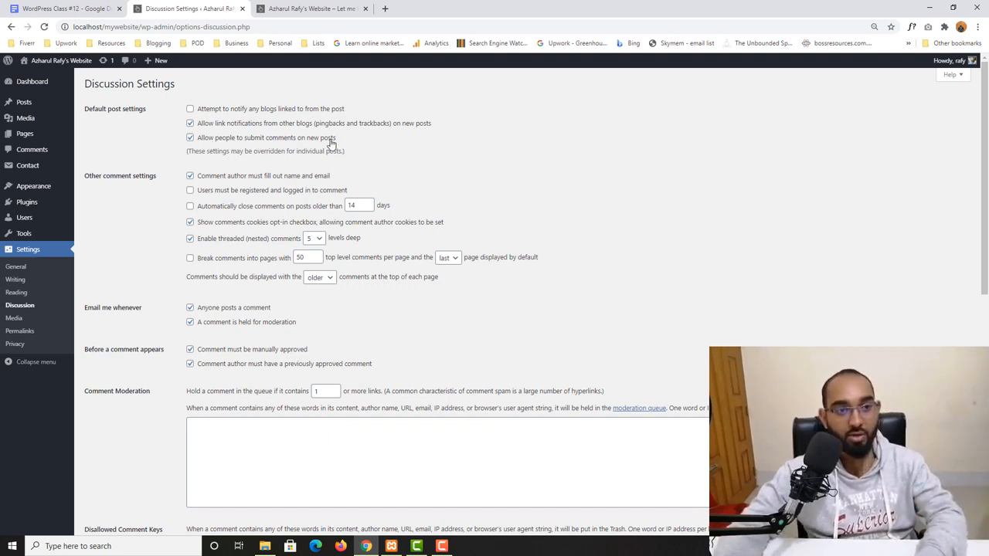
click(291, 8)
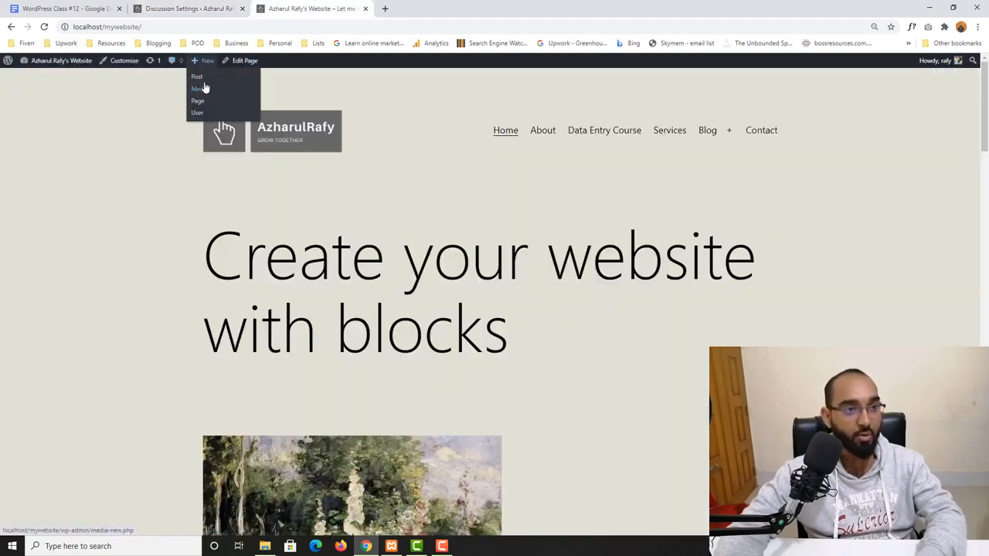
click(198, 77)
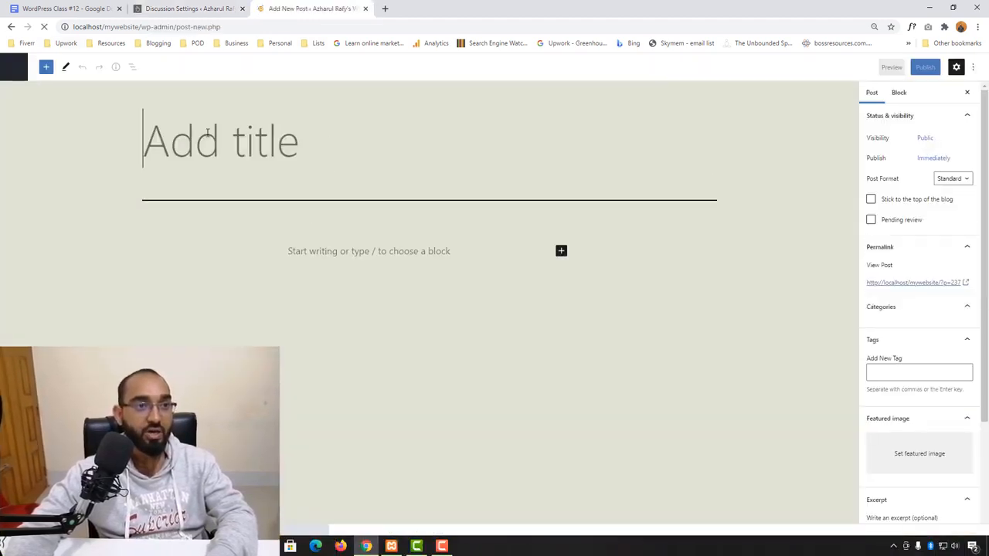
scroll(927, 355, down, 3)
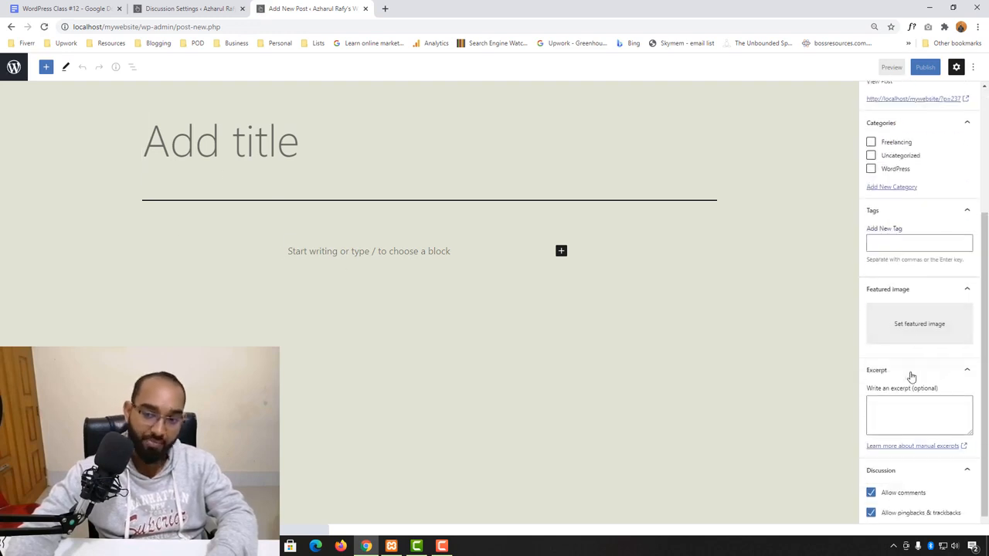
click(882, 480)
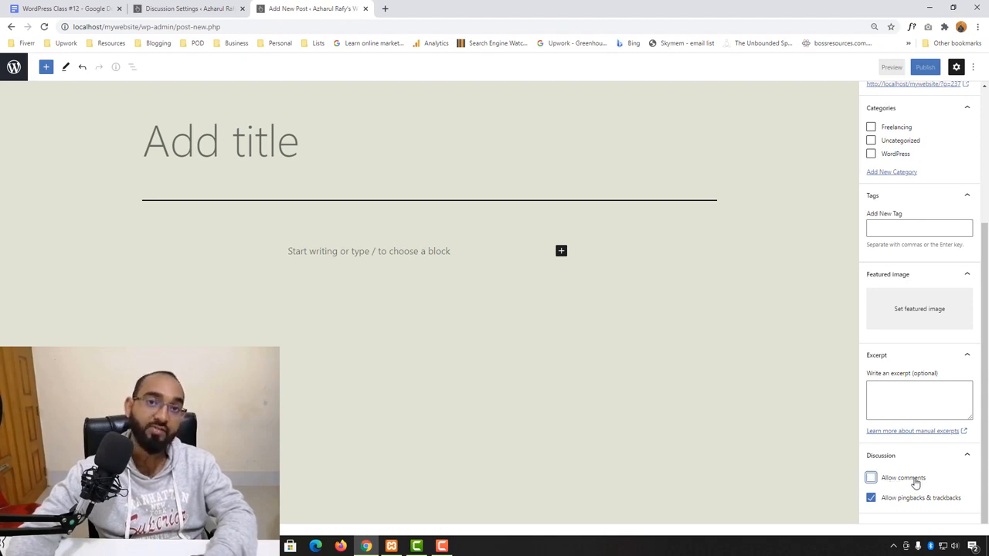
click(365, 9)
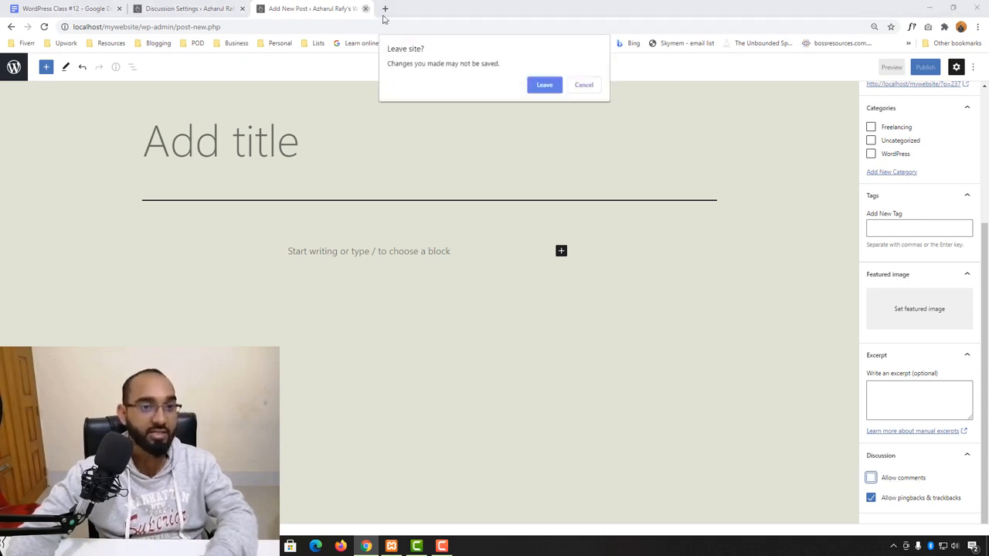
click(543, 84)
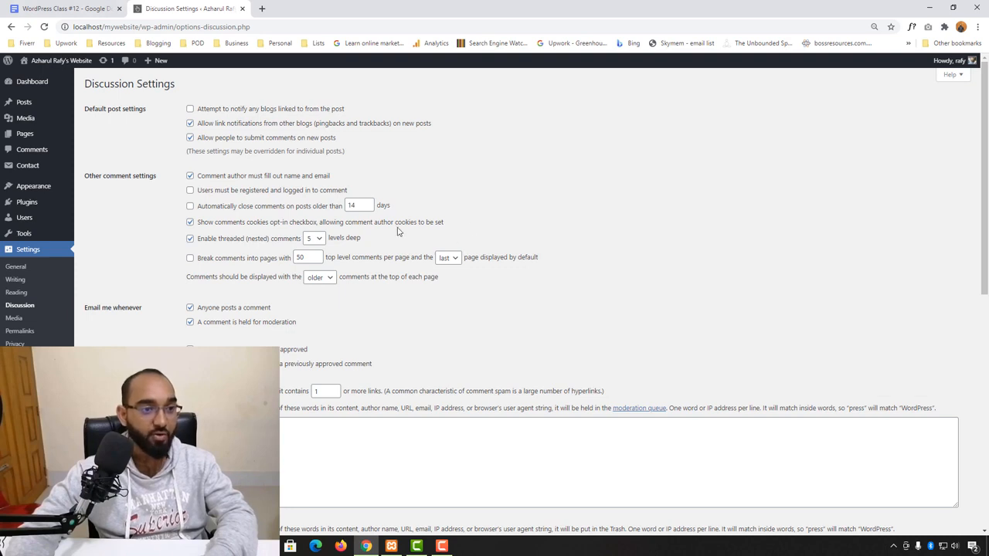
- Open the Comments screen in a new tab from the Discussion Settings
scroll(166, 276, down, 1)
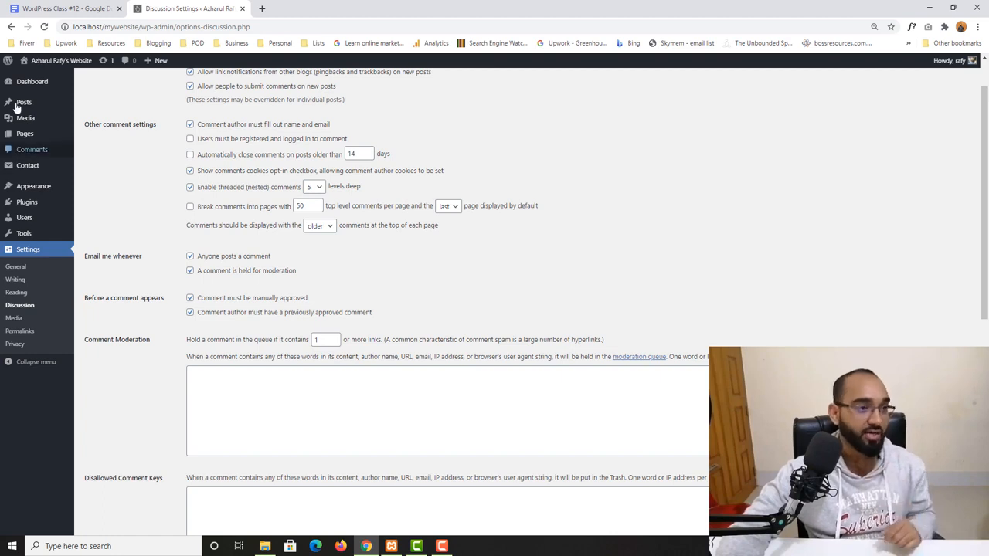
right_click(31, 152)
click(74, 161)
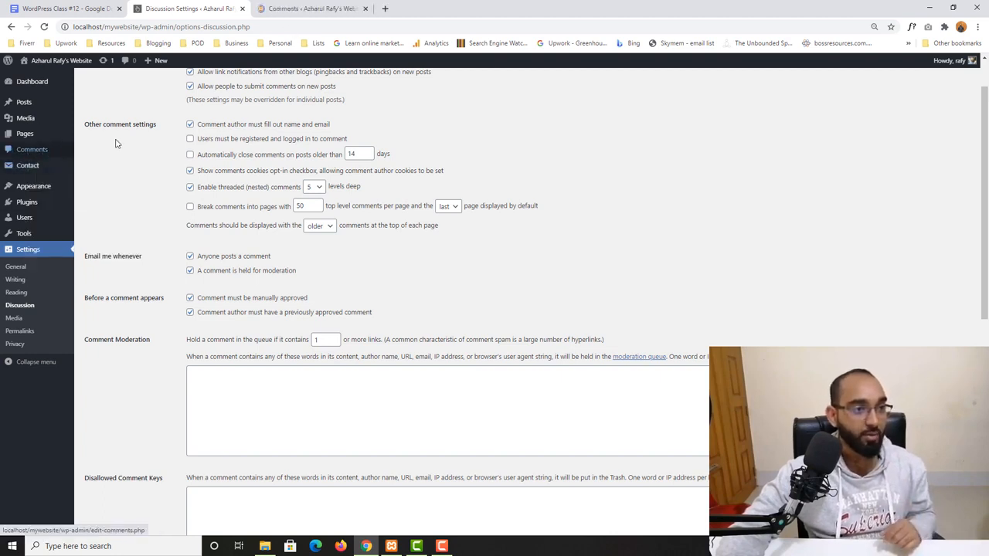
- Review the comments list and the Other comment settings options, then close the Comments tab
key(ctrl+Tab)
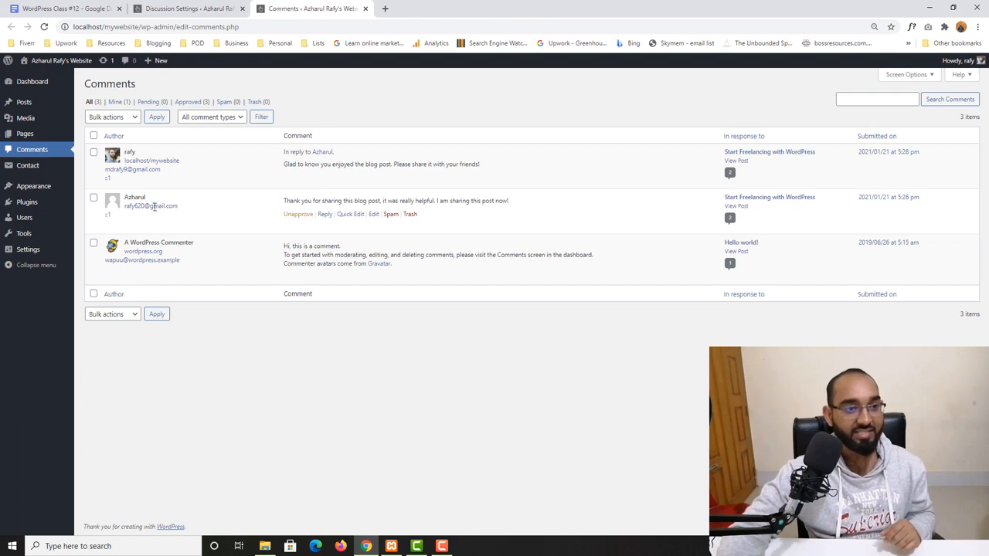
drag(178, 207, 124, 207)
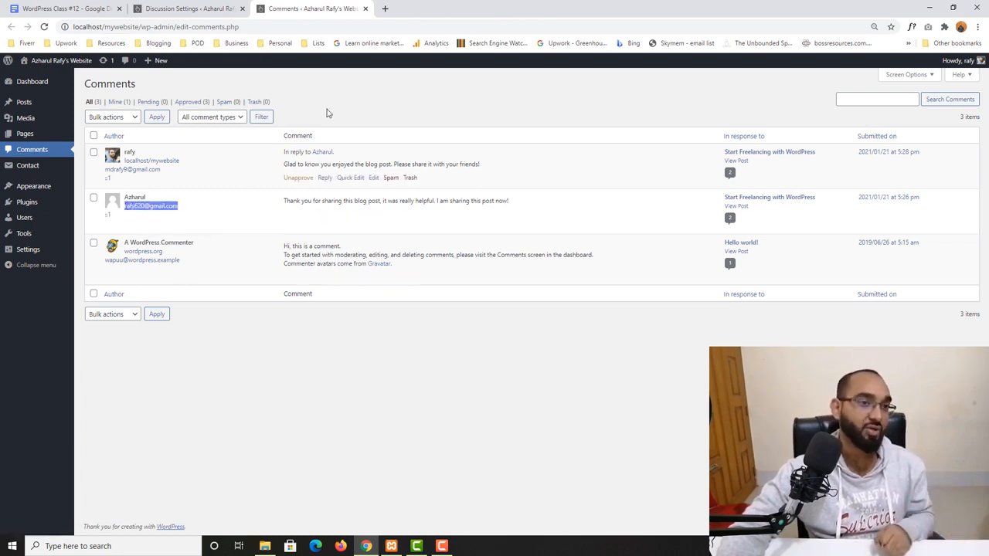
click(365, 9)
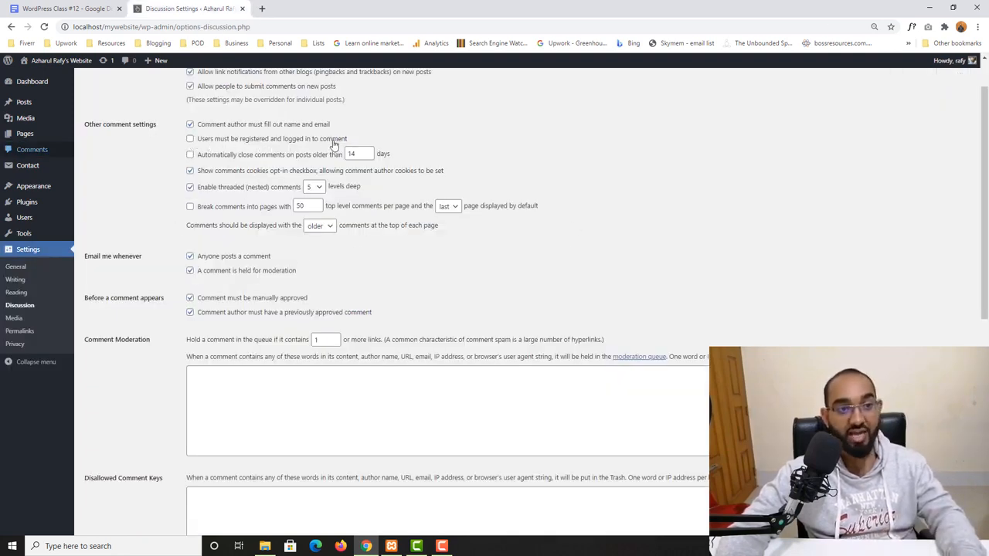
drag(355, 143, 200, 145)
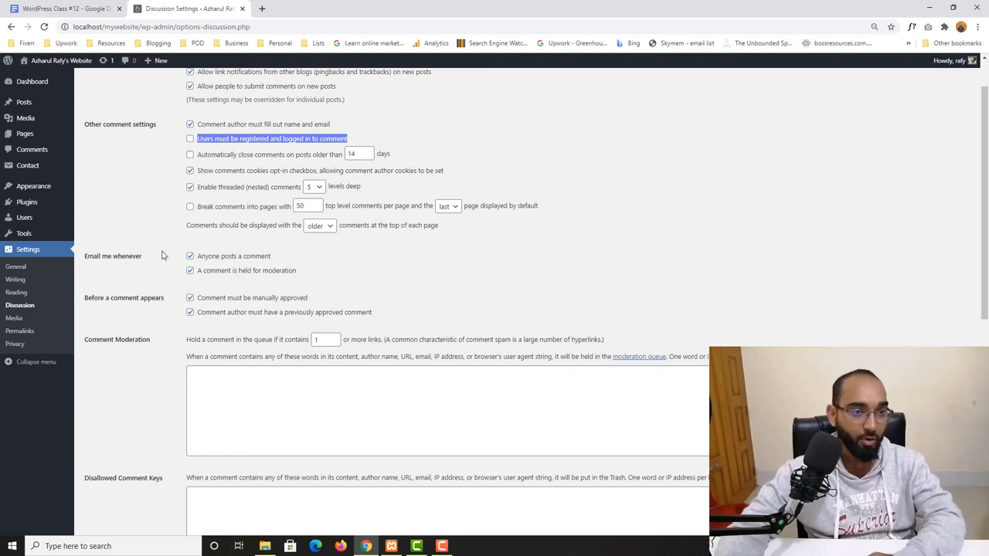
scroll(151, 246, down, 1)
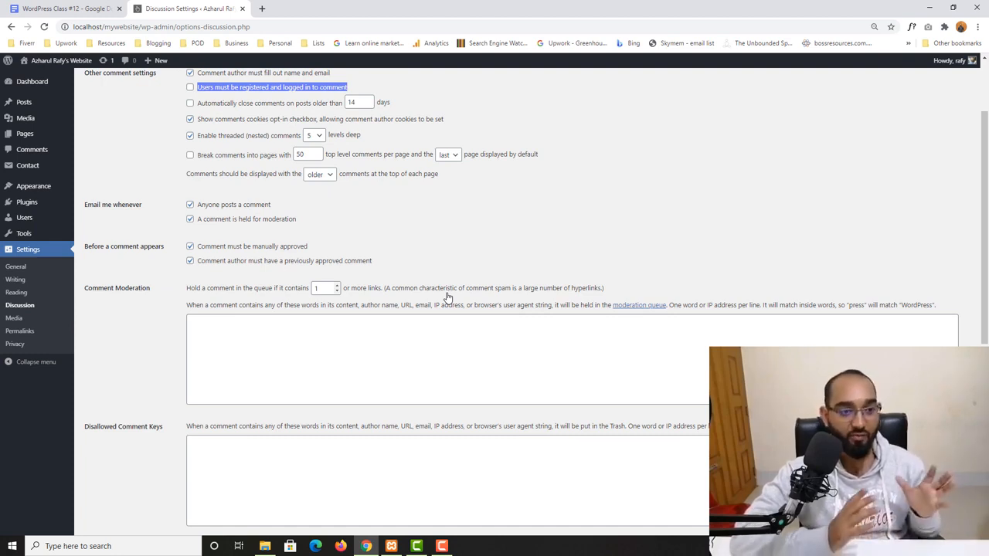
- Try changing the link count that holds a comment in the moderation queue, leaving it at 1
double_click(316, 289)
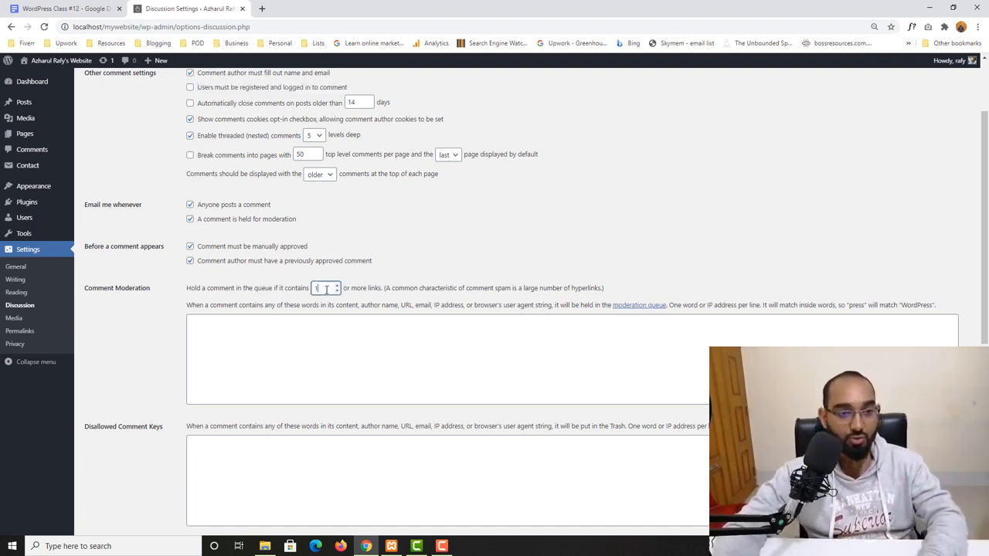
click(323, 288)
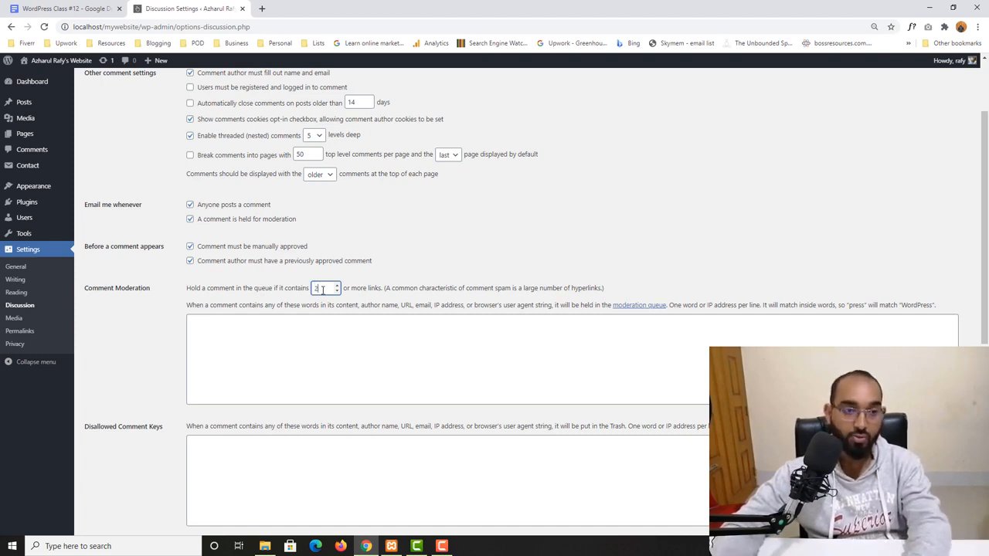
double_click(314, 289)
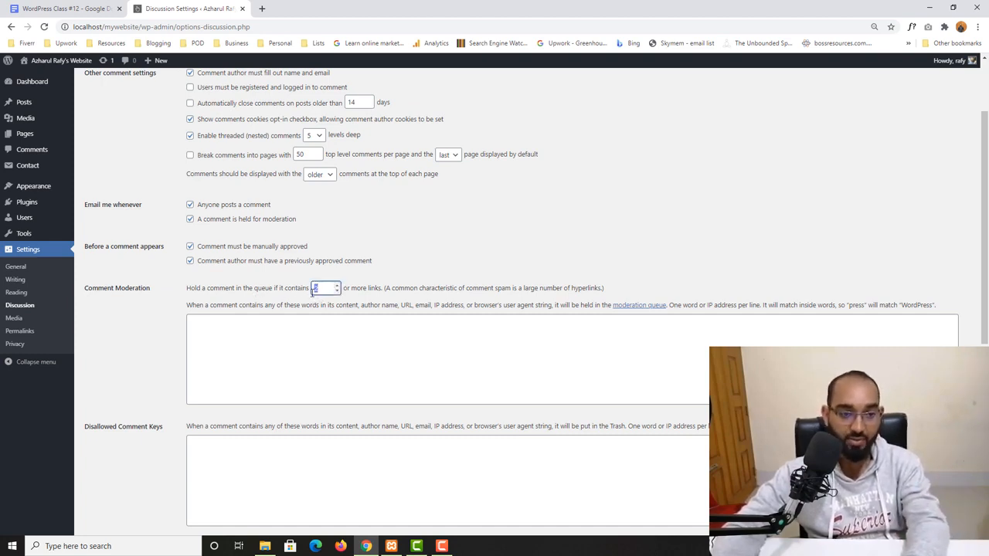
text(1)
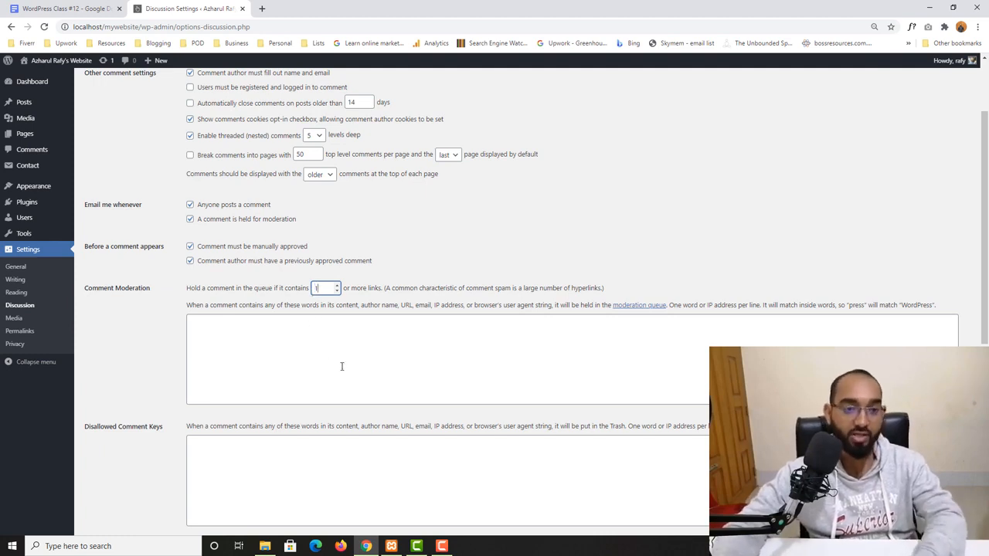
click(342, 366)
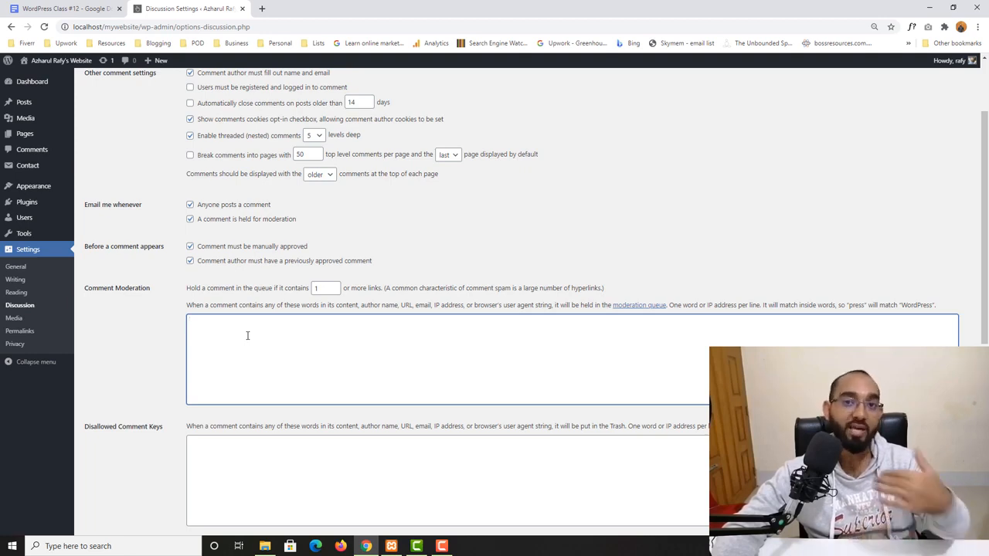
- Examine the Comment Moderation and Disallowed Comment Keys boxes and the Avatars section
scroll(297, 368, down, 2)
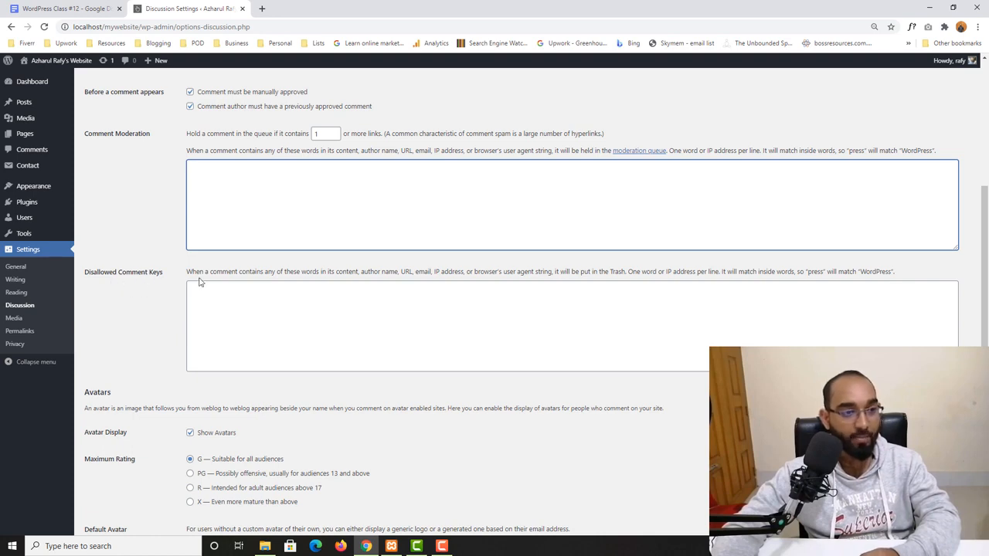
click(246, 311)
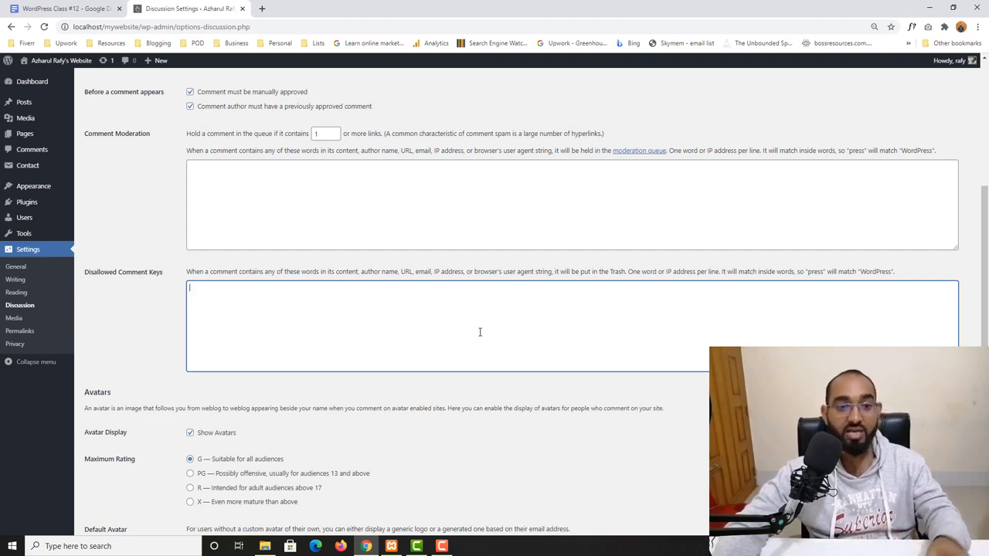
double_click(816, 272)
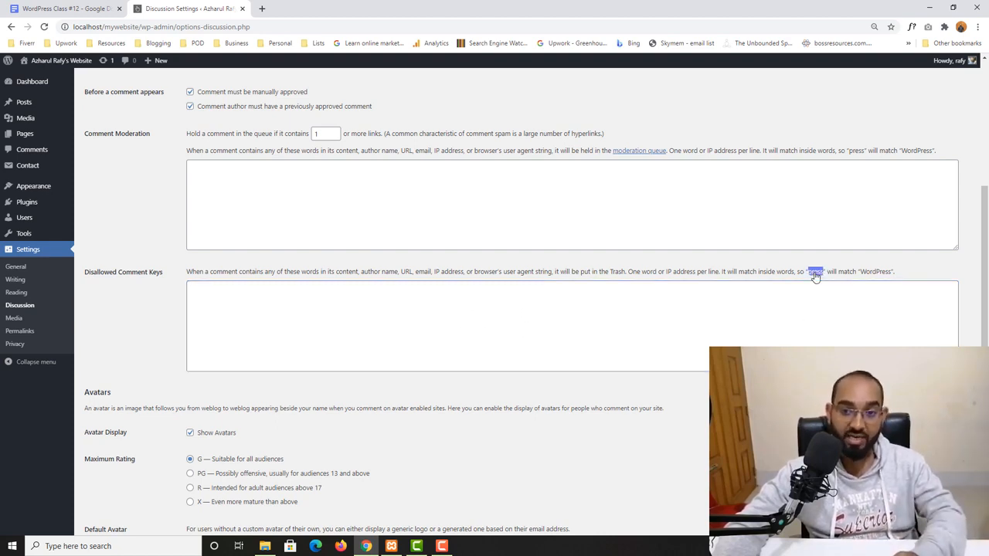
click(713, 318)
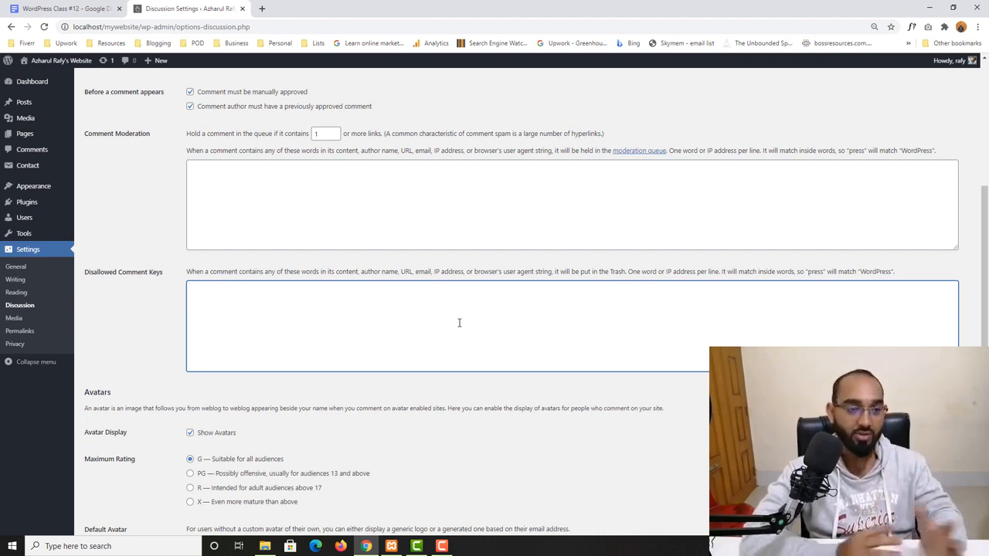
scroll(458, 323, down, 1)
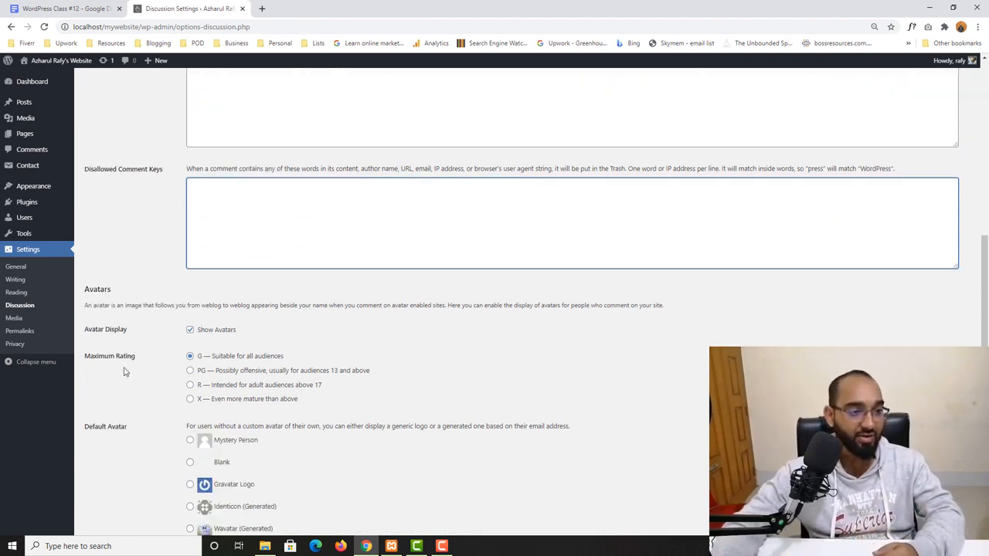
scroll(185, 386, down, 2)
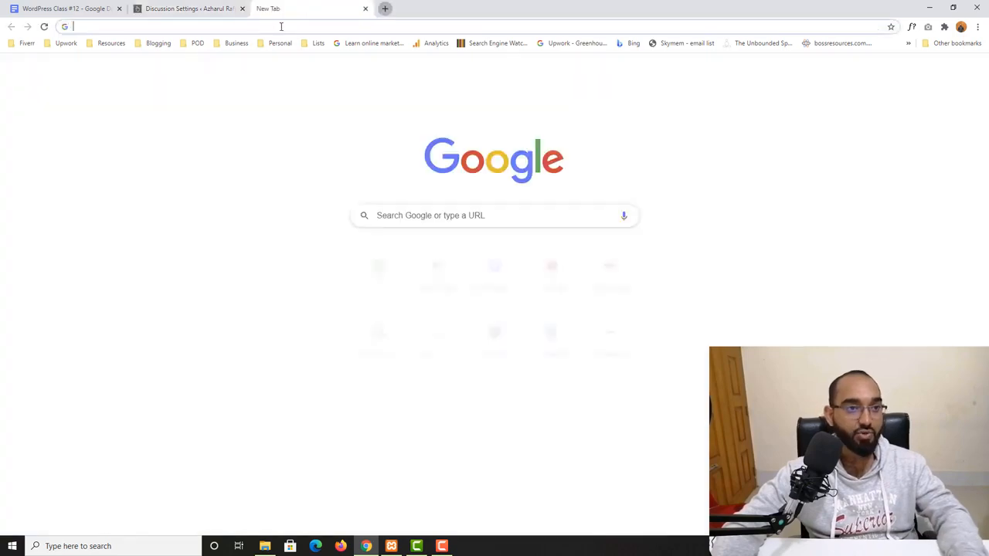
- Open the site in a new tab, go to Blog and scroll to the Start Freelancing with WordPress post's comments
click(262, 8)
text(lo)
key(Return)
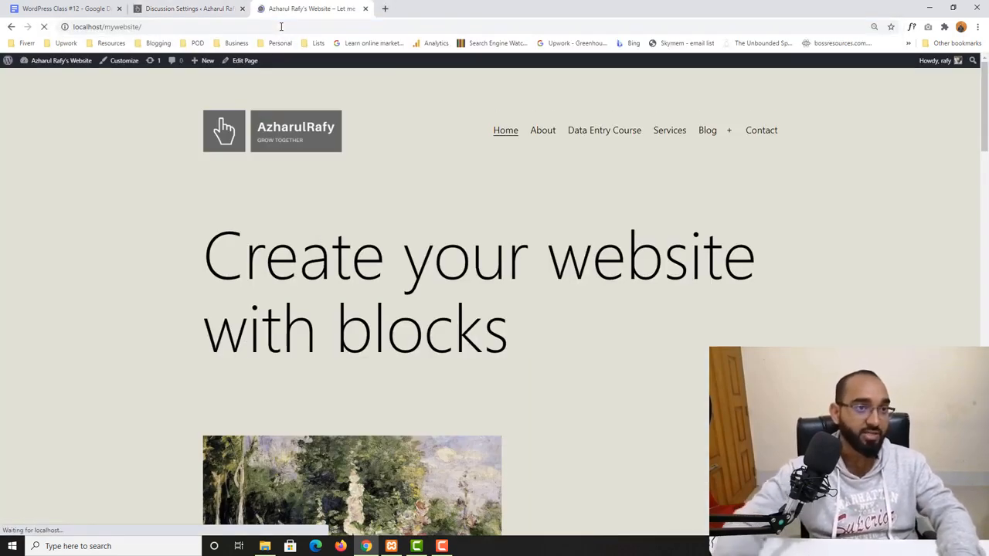
scroll(474, 290, down, 4)
scroll(476, 298, up, 4)
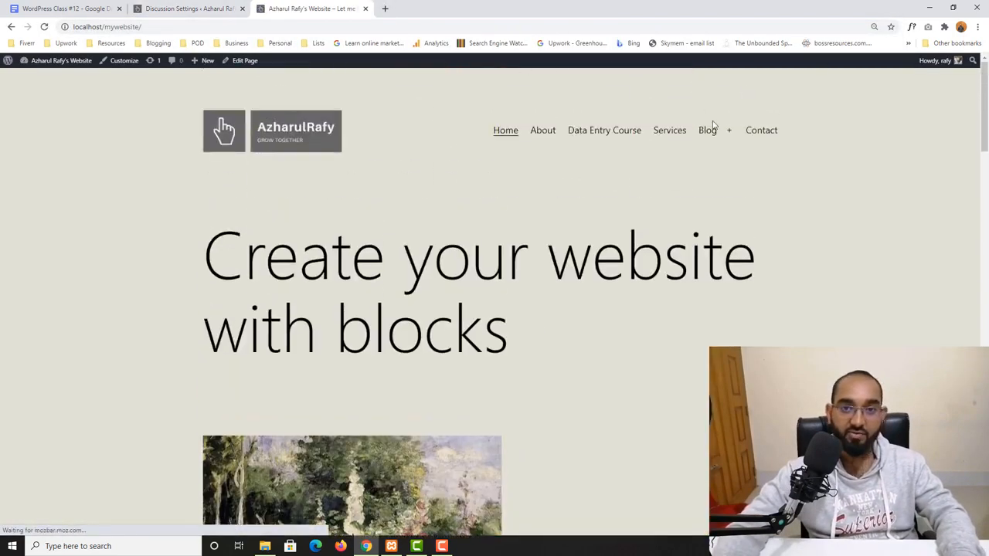
click(708, 130)
scroll(390, 302, down, 2)
click(404, 104)
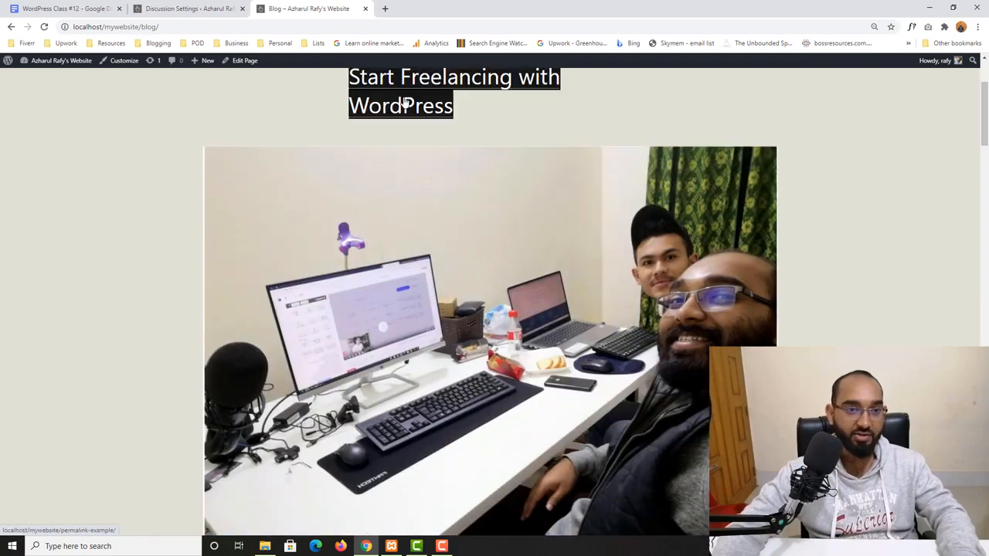
scroll(61, 416, down, 20)
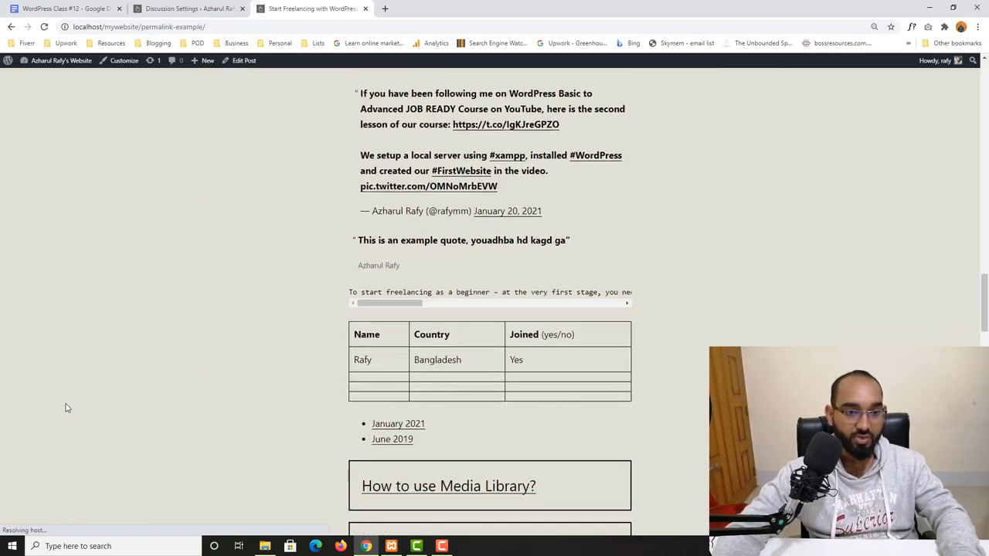
scroll(66, 409, down, 1)
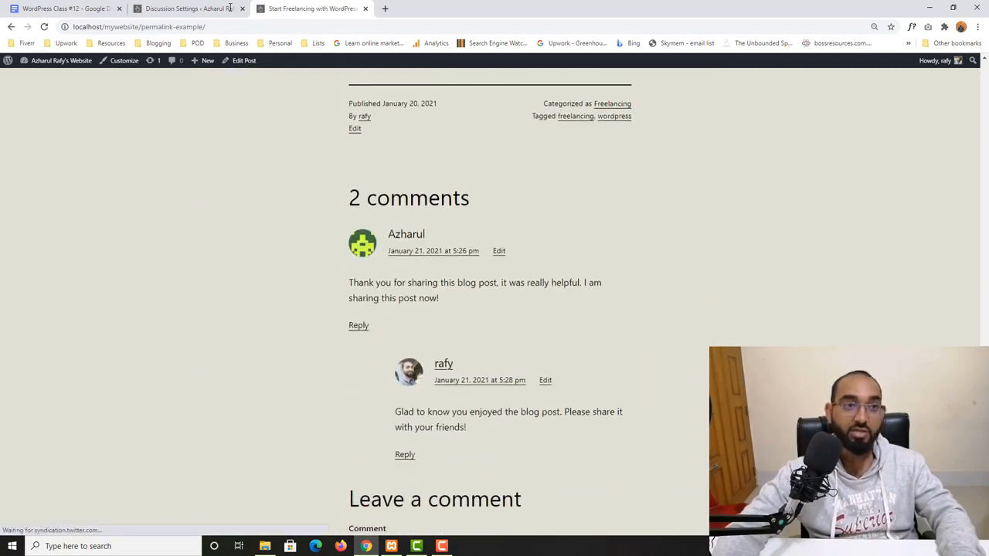
- Set the Default Avatar to Wavatar (Generated) and save the Discussion Settings
click(224, 9)
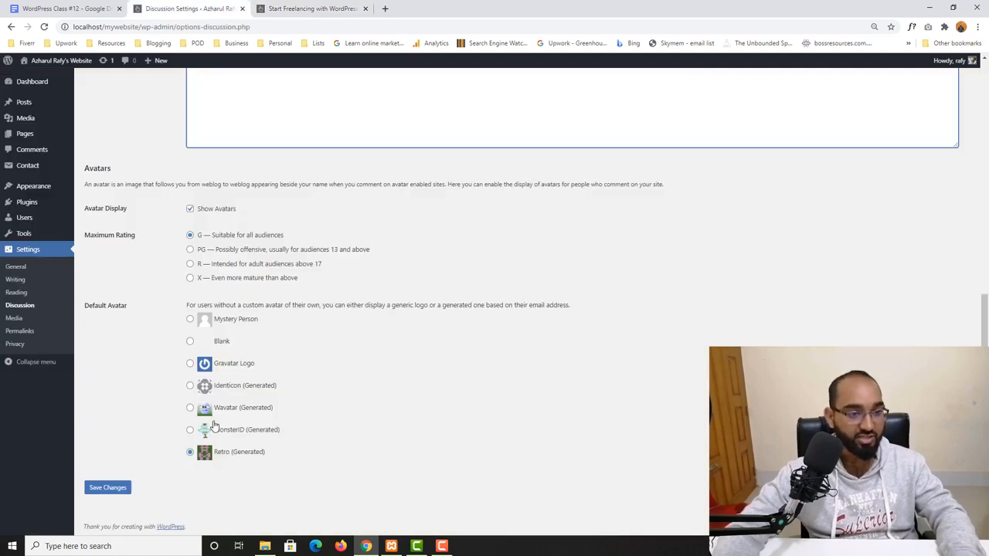
click(191, 408)
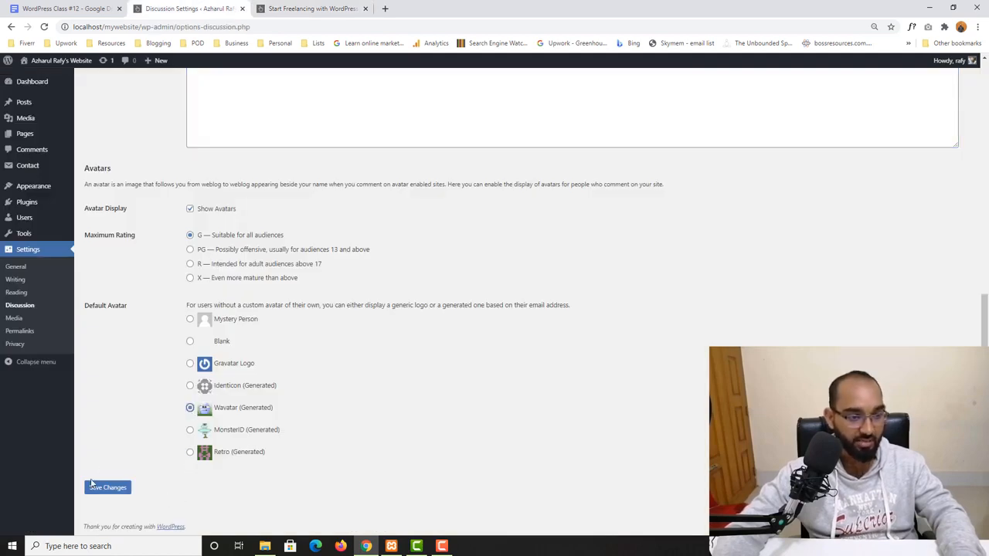
click(90, 491)
scroll(170, 421, down, 10)
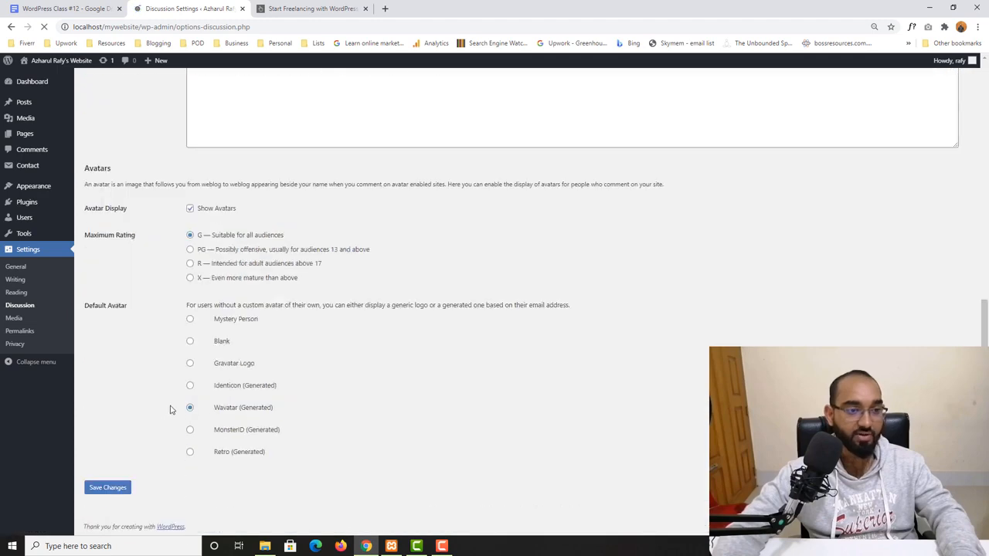
- Reload the blog post to check the commenters' avatars, then return to the Discussion Settings
key(ctrl+Tab)
key(ctrl+Tab)
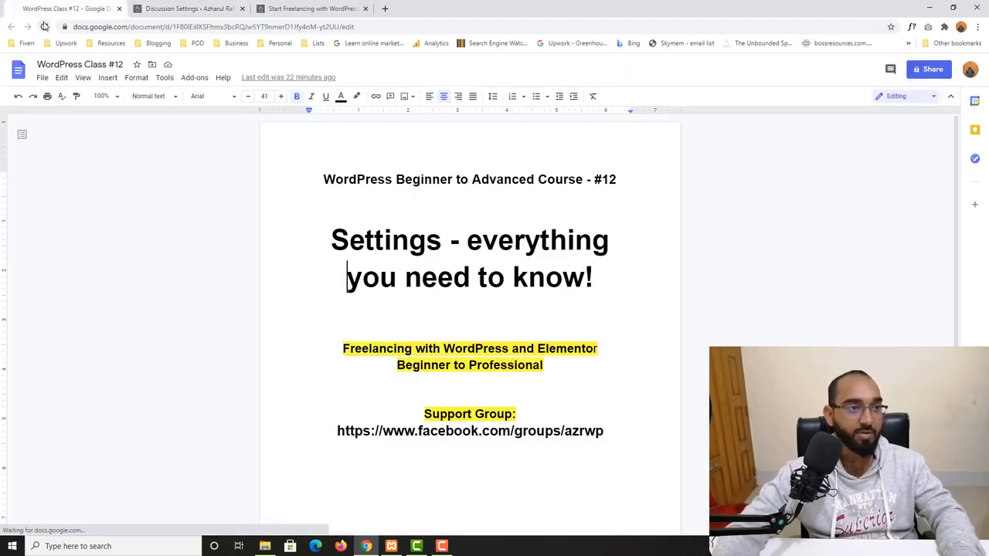
click(326, 6)
click(44, 26)
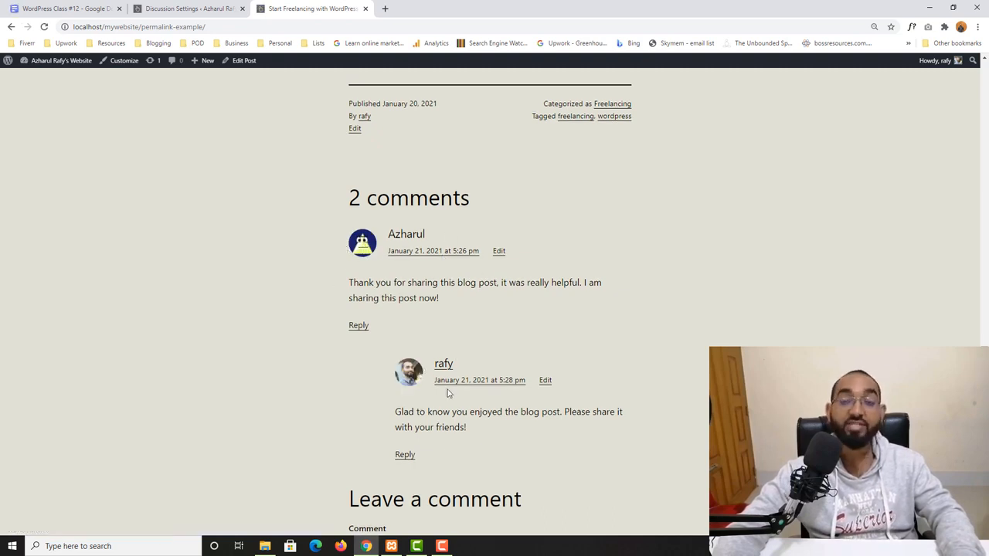
click(190, 8)
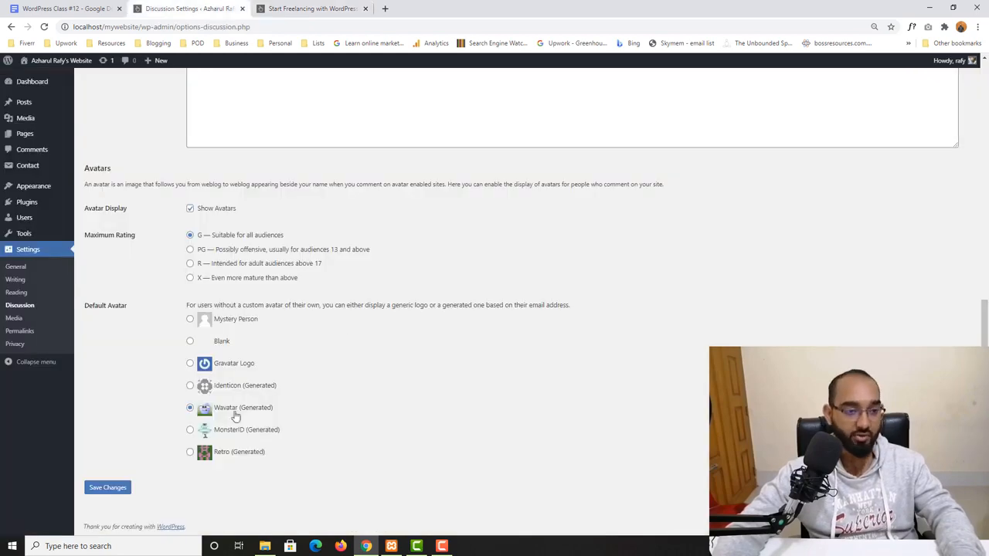
scroll(360, 286, up, 10)
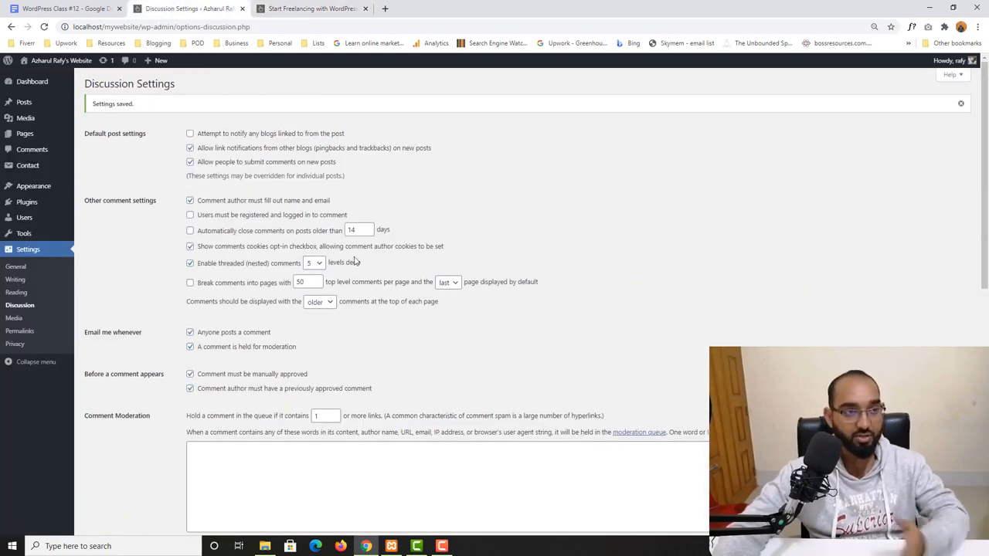
scroll(357, 264, down, 2)
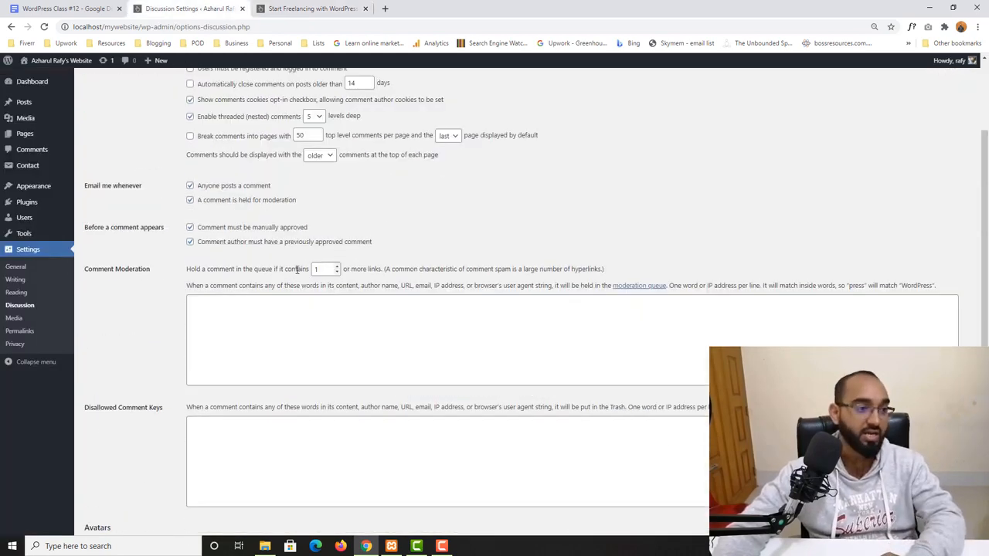
- Set the thumbnail size to 200 by 200 in Media Settings, save, and open the Permalink Settings
click(14, 318)
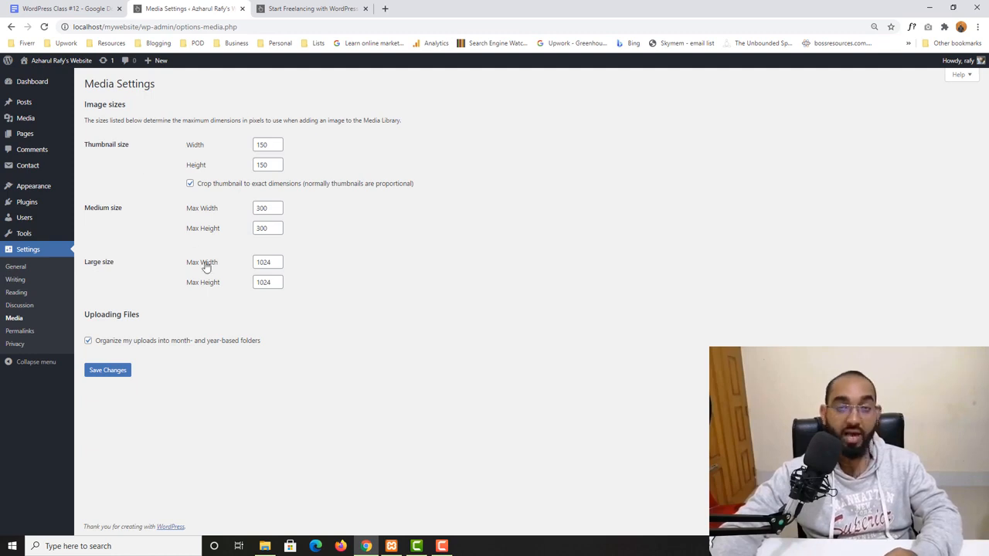
click(262, 146)
double_click(262, 146)
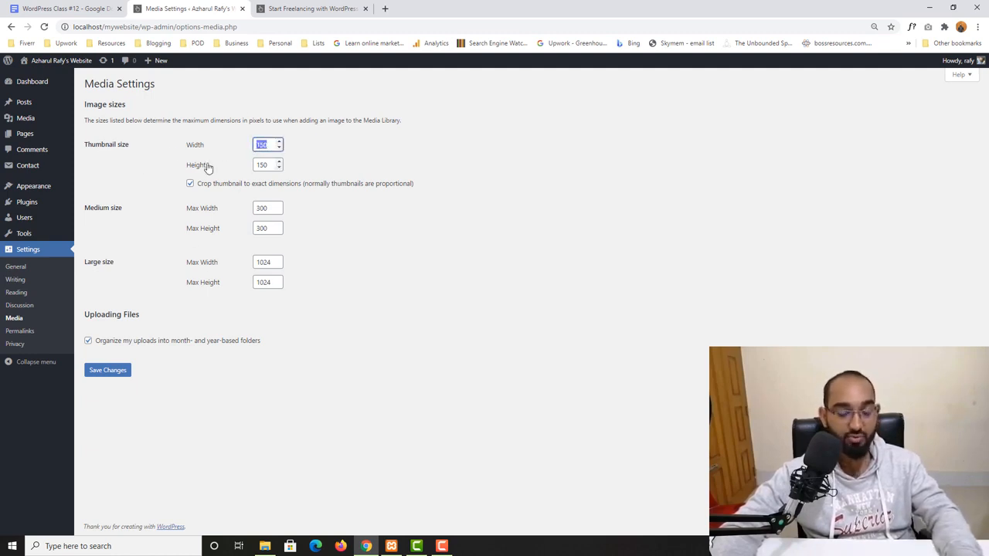
text(200)
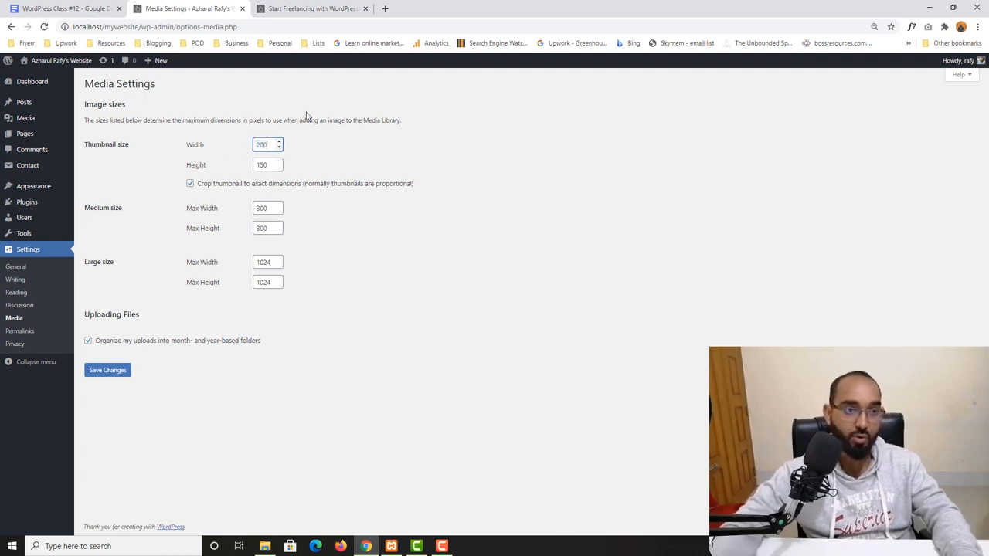
double_click(261, 165)
text(200)
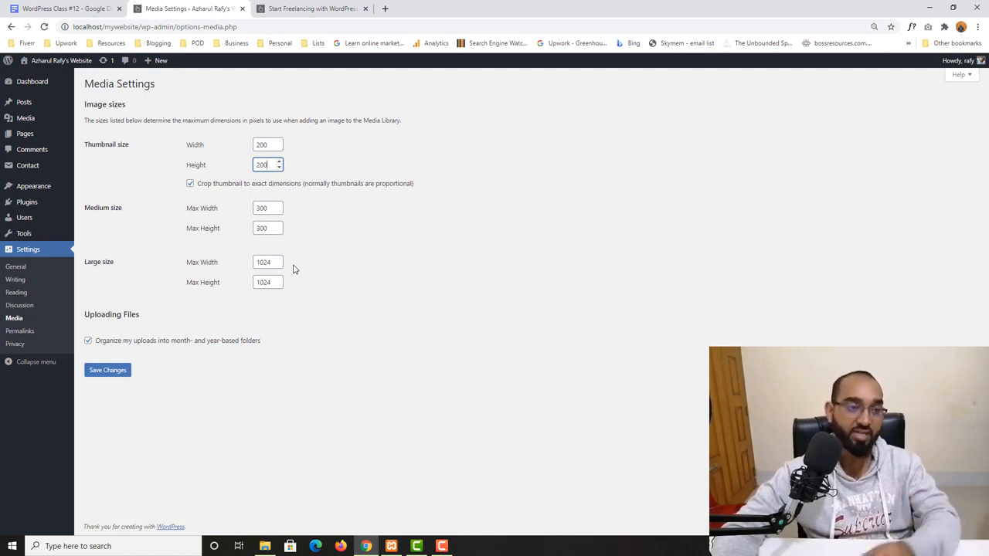
click(115, 373)
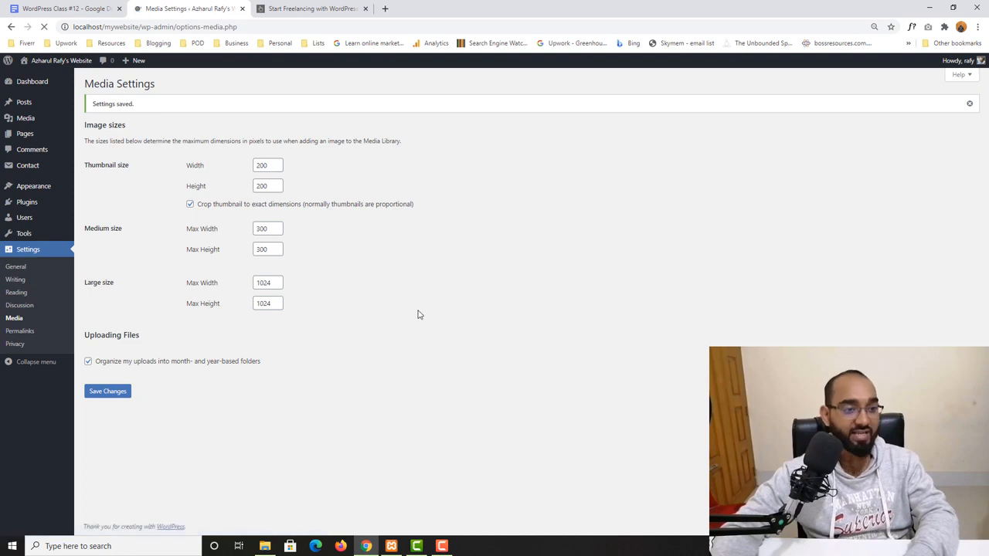
click(28, 332)
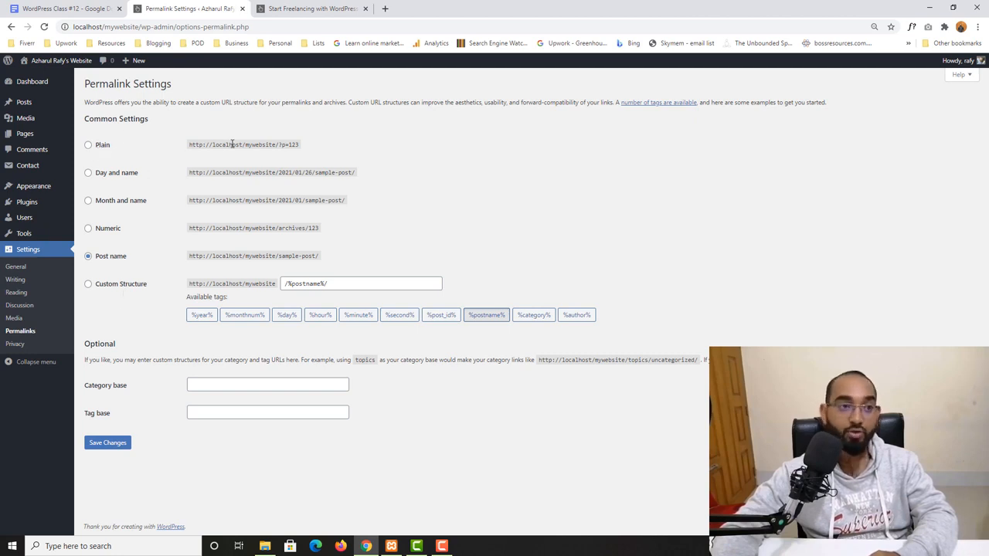
- Open the Learn More About Categories post from the site's Blog menu and examine its post-name URL
drag(212, 145, 309, 146)
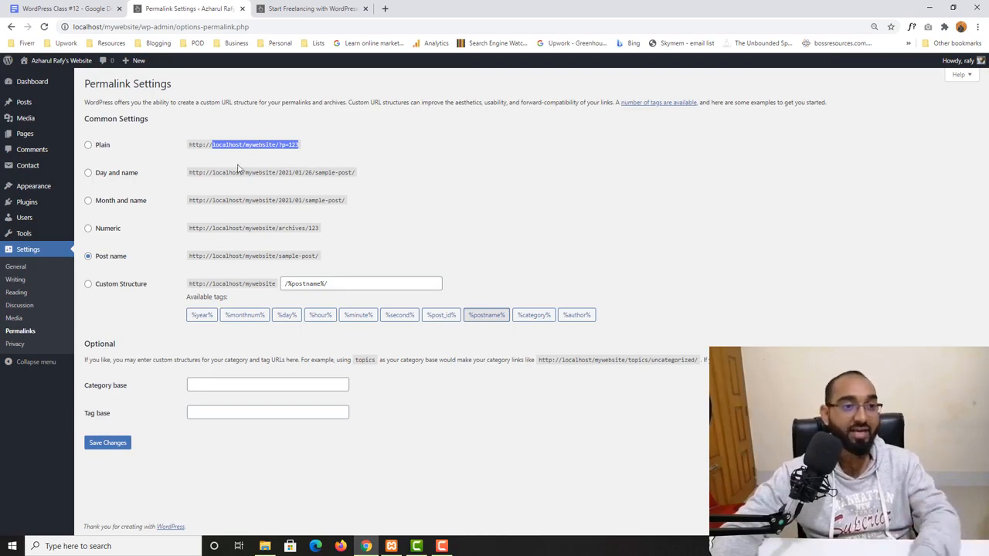
key(ctrl+Tab)
scroll(175, 185, up, 4)
scroll(175, 185, up, 15)
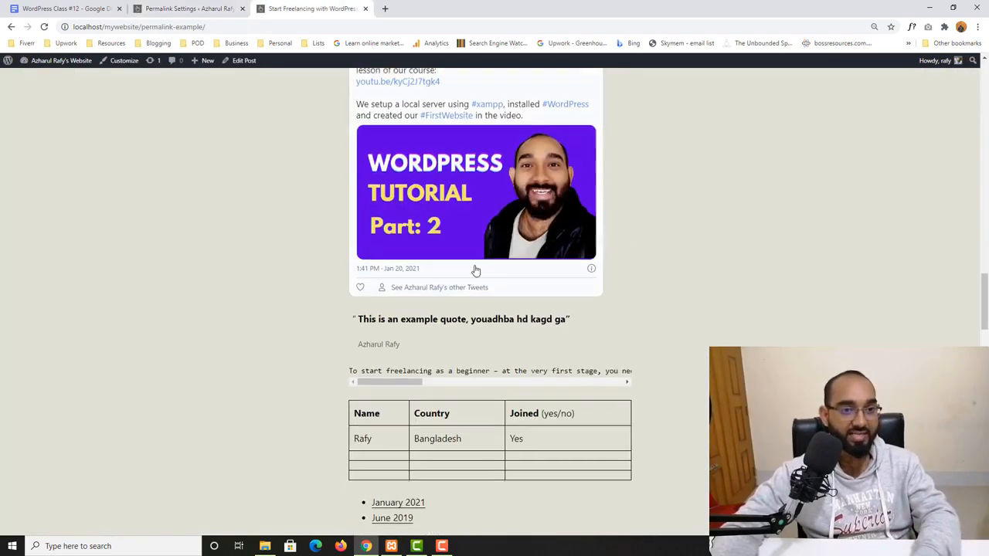
drag(141, 26, 206, 26)
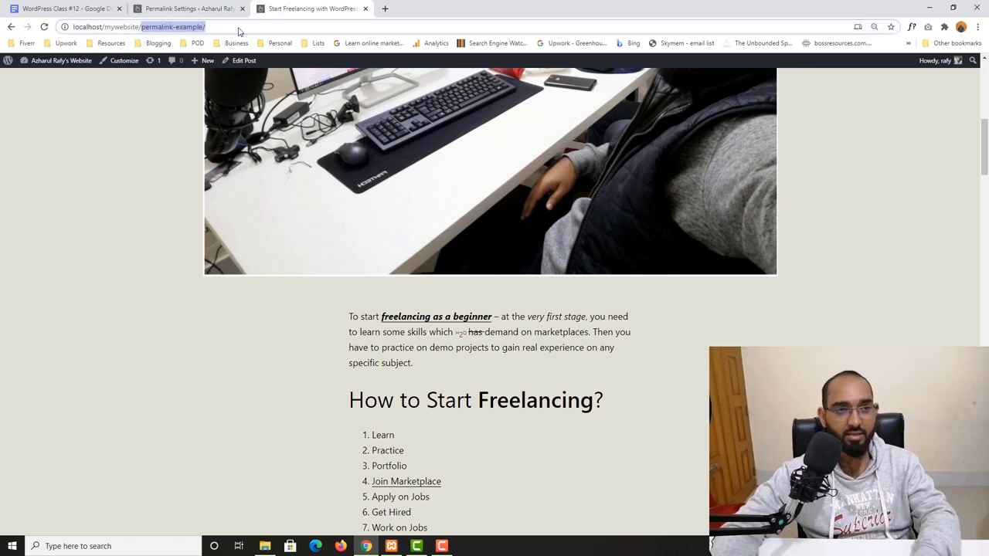
scroll(135, 108, up, 6)
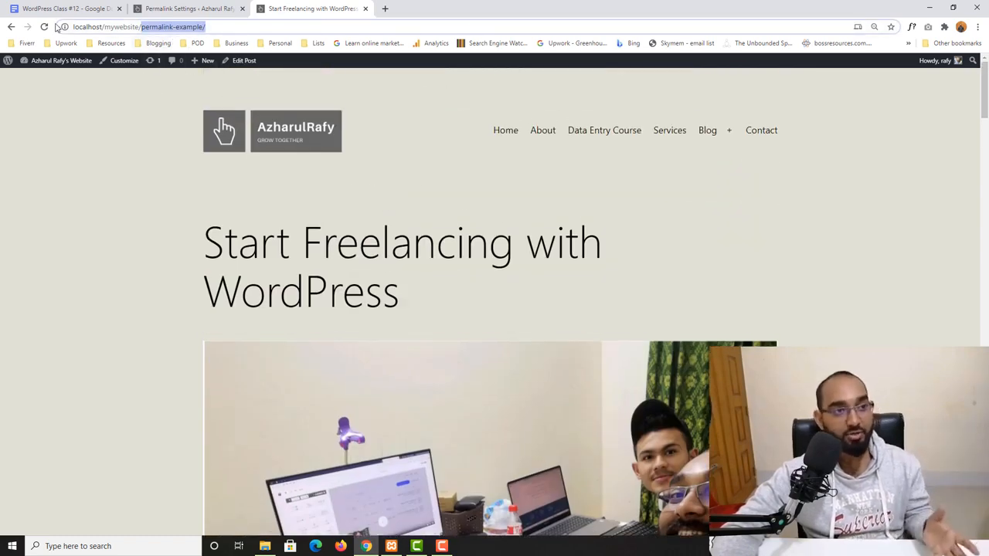
mouse_move(714, 135)
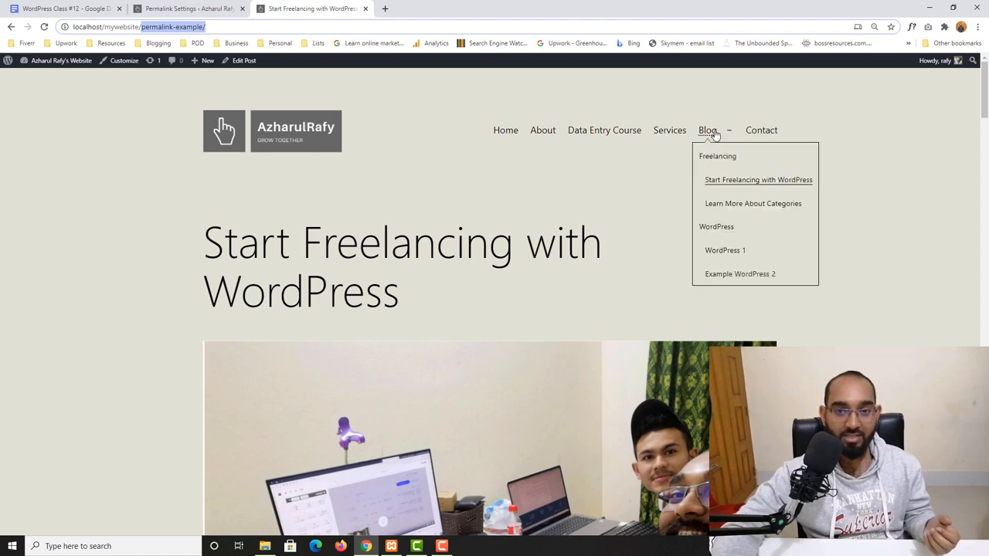
click(718, 205)
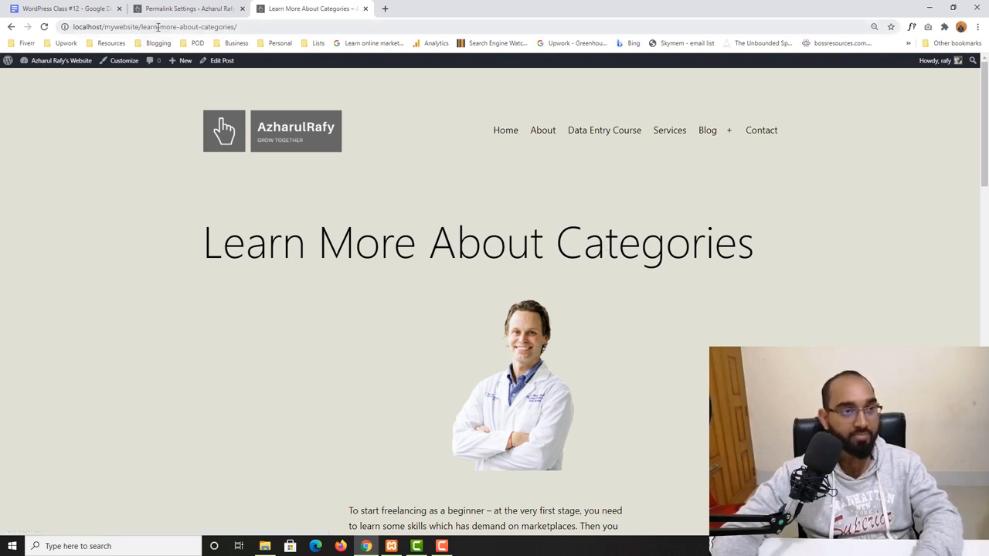
drag(142, 27, 240, 31)
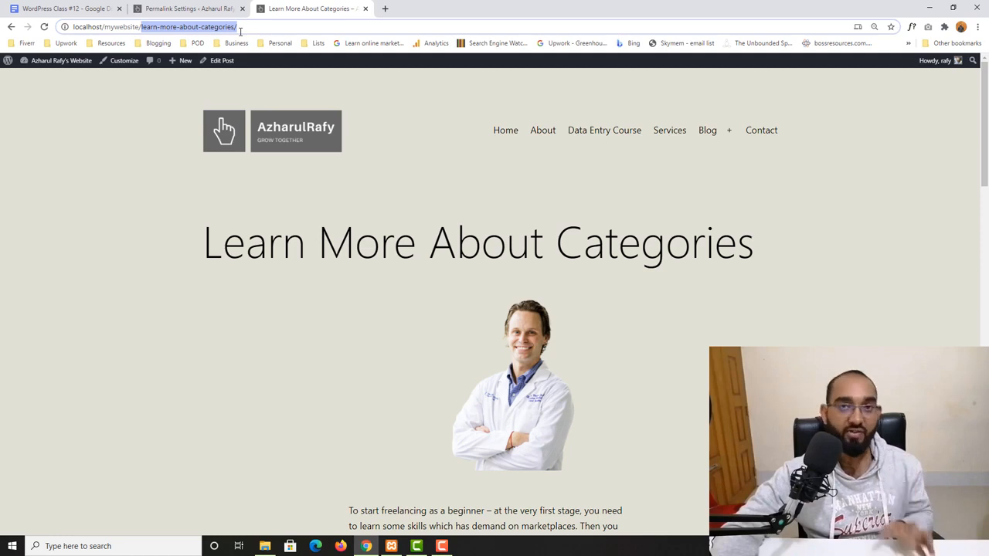
- Compare the example URL formats of the Plain and Day and name permalink options
click(223, 8)
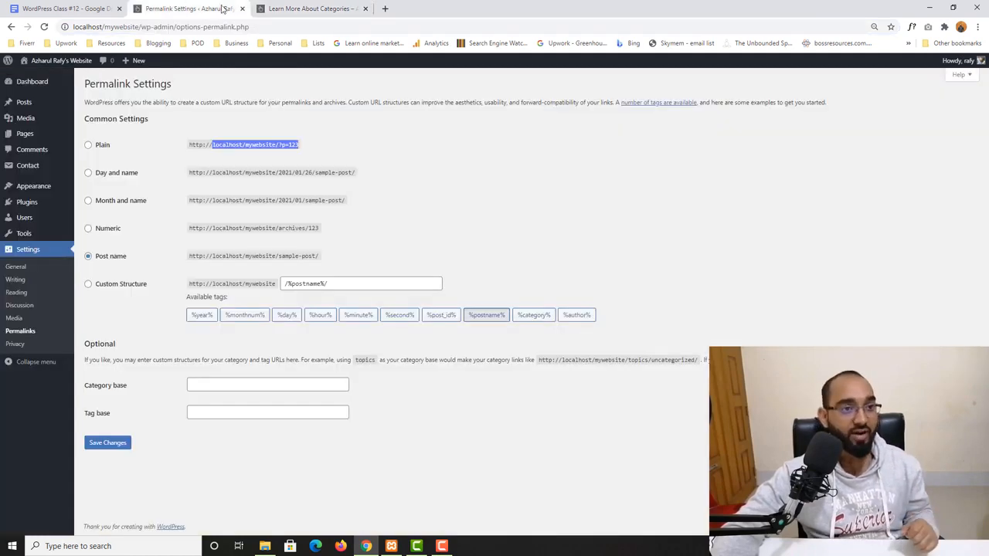
click(309, 8)
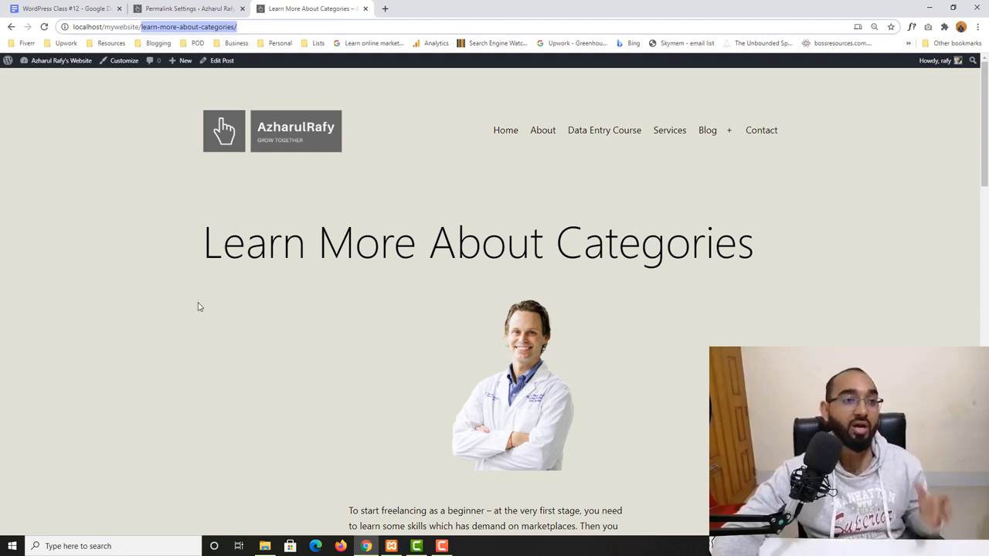
click(160, 7)
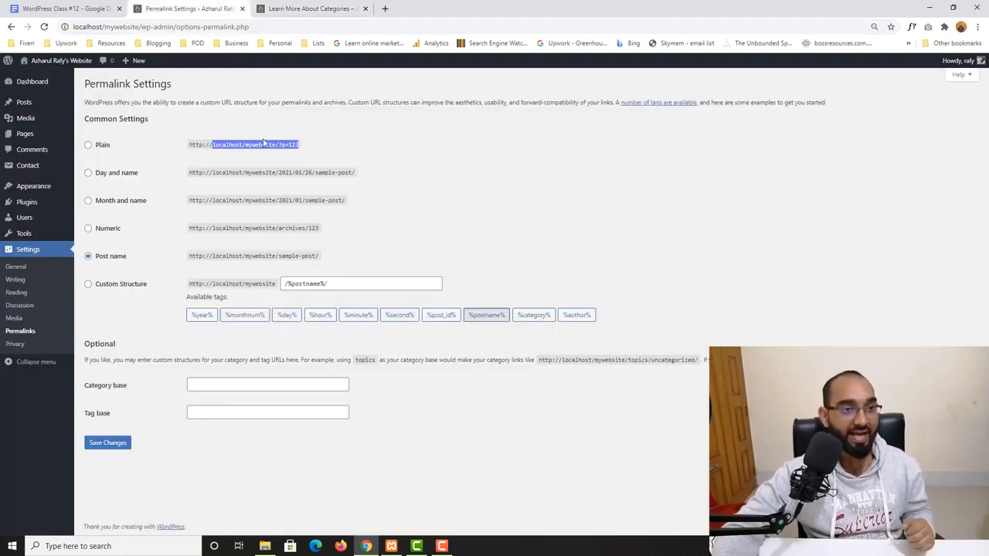
click(412, 220)
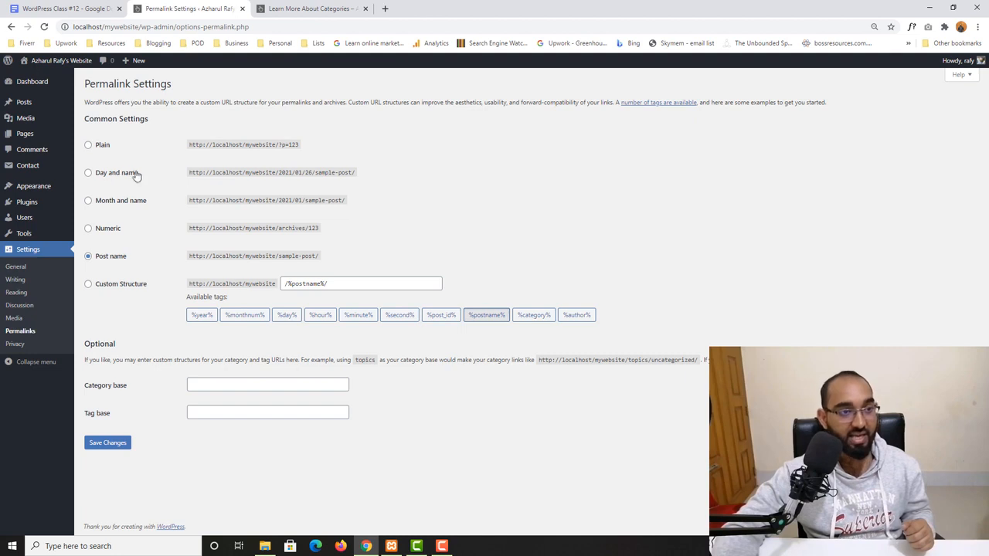
drag(189, 174, 376, 178)
click(322, 174)
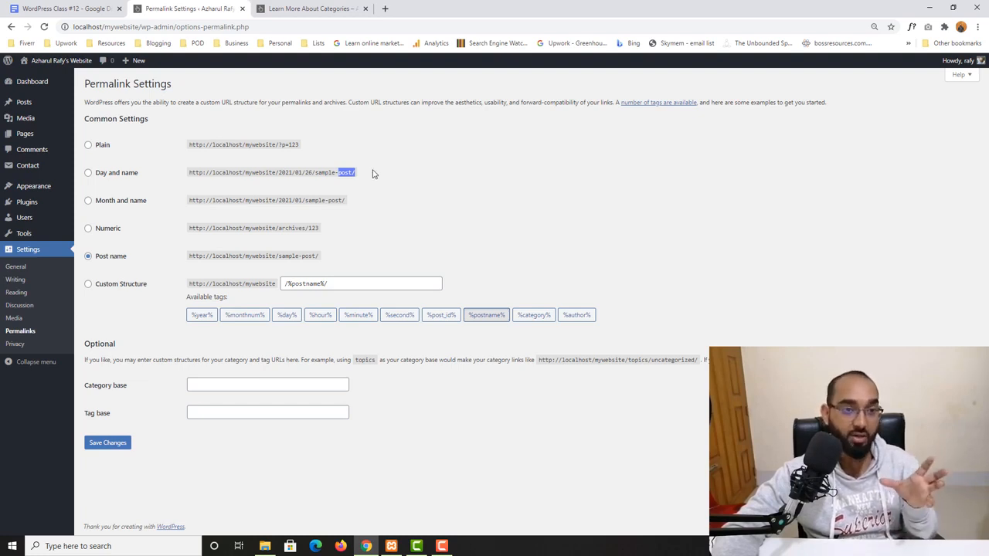
click(313, 8)
click(210, 4)
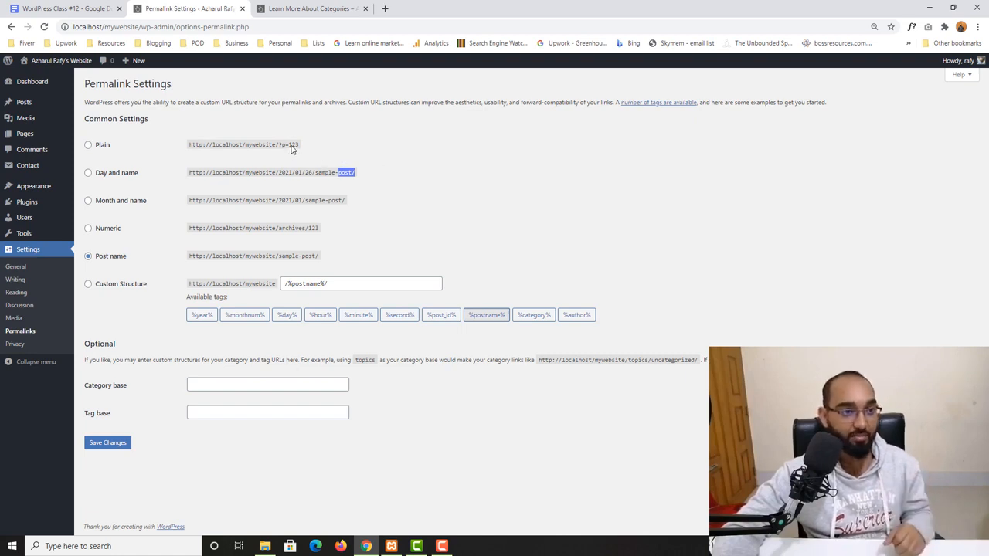
- Set the permalink structure to Plain, save the changes, and reload the Learn More About Categories post
click(100, 147)
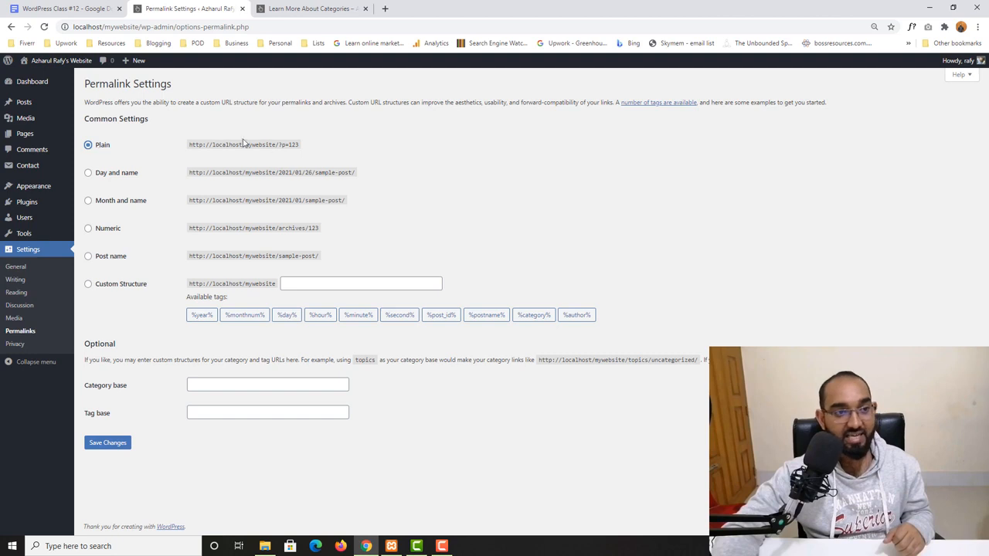
click(107, 443)
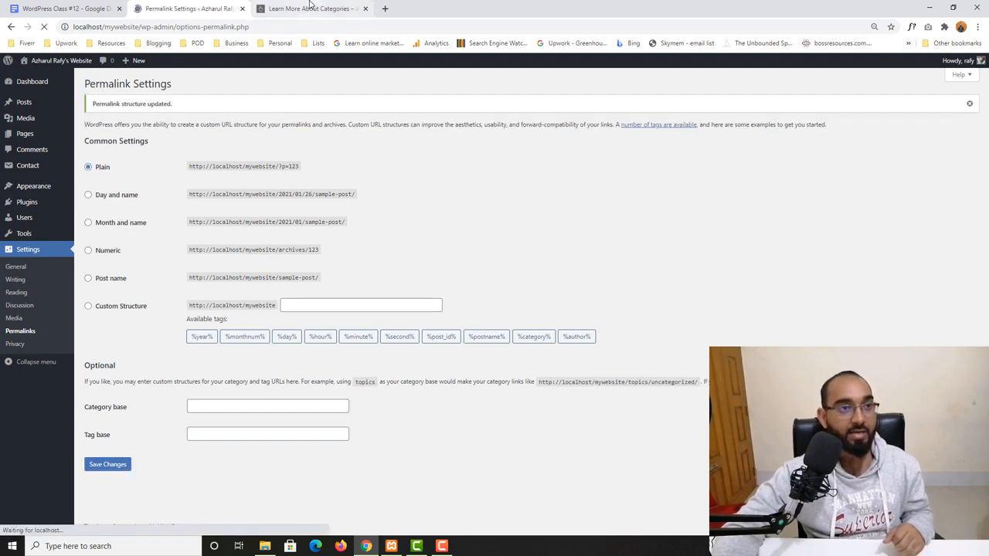
click(309, 7)
click(44, 27)
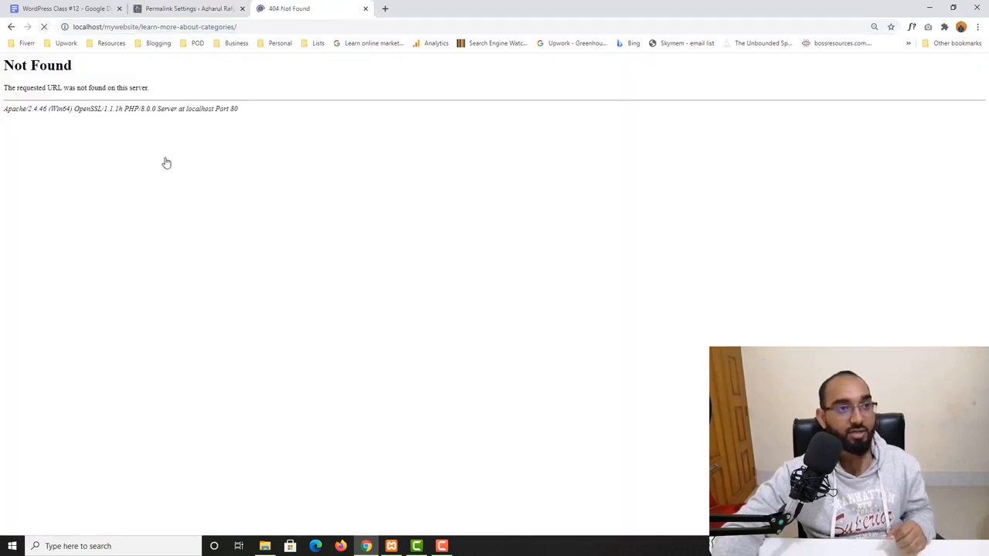
- Reopen the Learn More About Categories post from the homepage's Blog menu and examine its new URL
drag(142, 26, 237, 27)
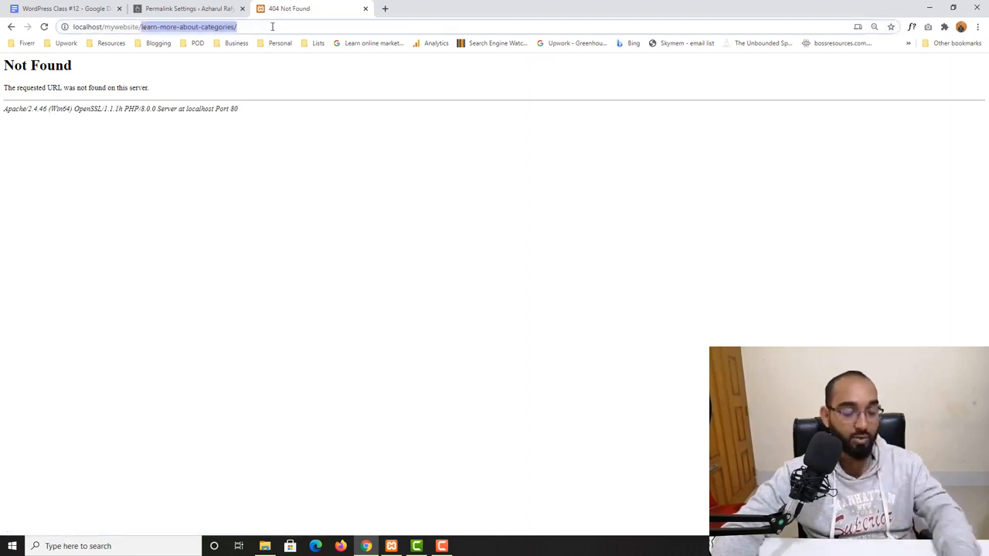
key(BackSpace)
key(Return)
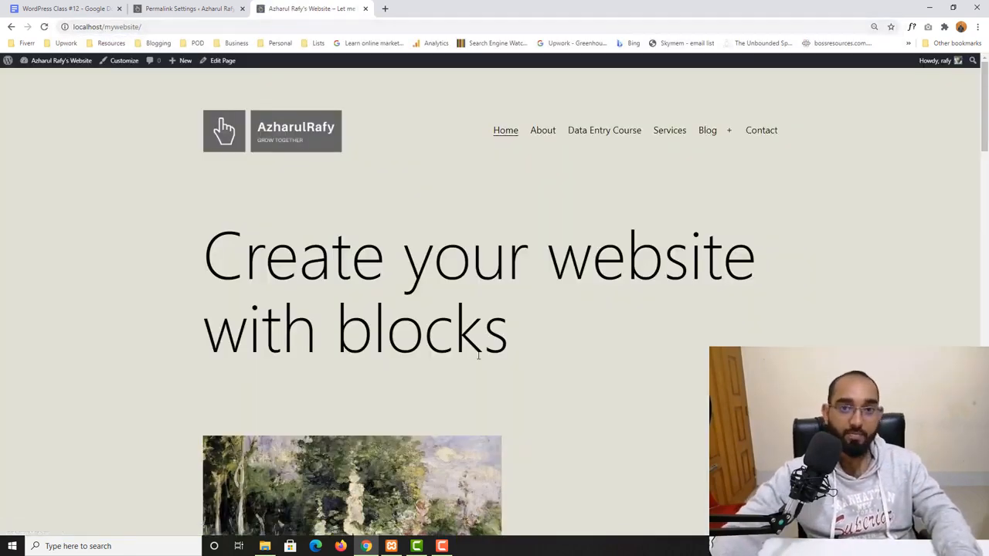
mouse_move(709, 137)
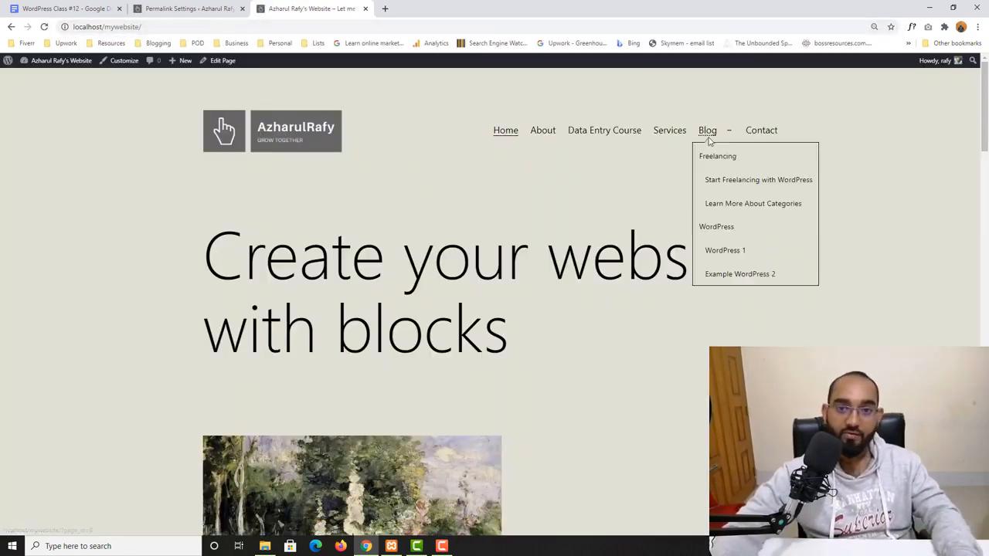
click(741, 204)
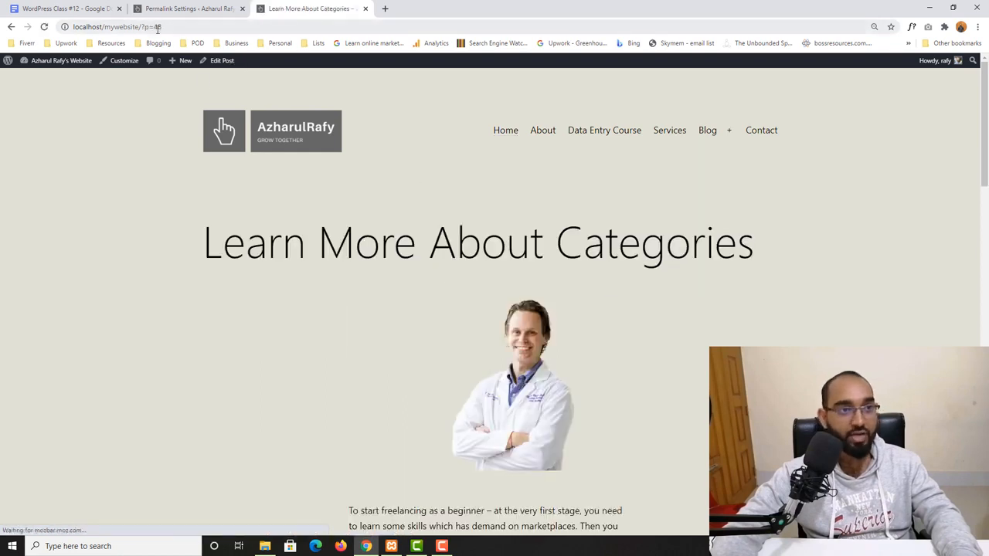
drag(165, 27, 151, 28)
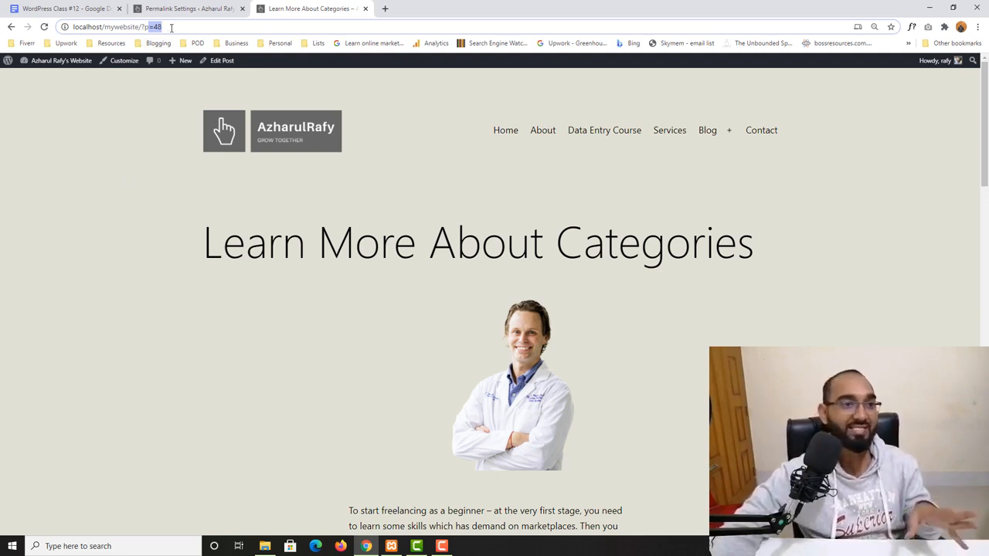
scroll(441, 298, down, 7)
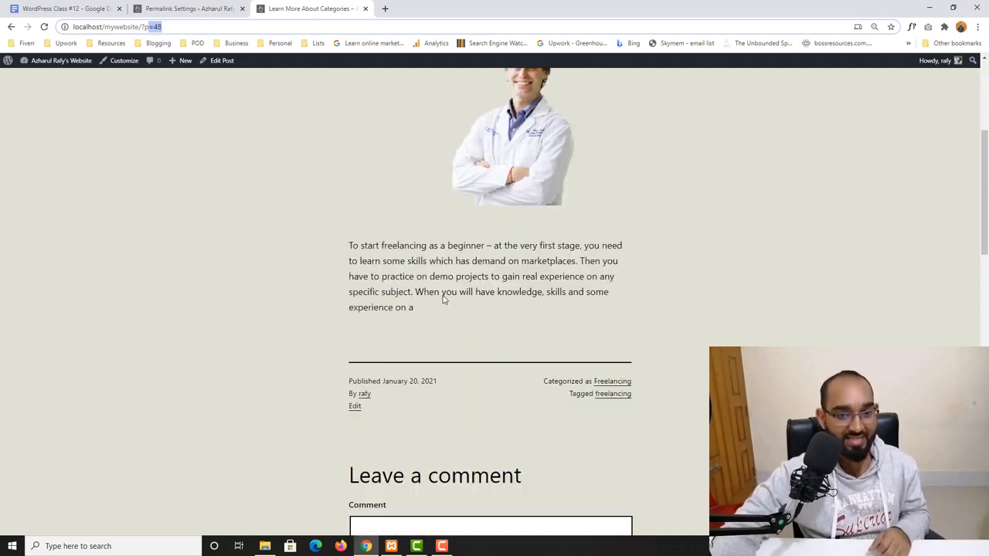
scroll(376, 332, up, 5)
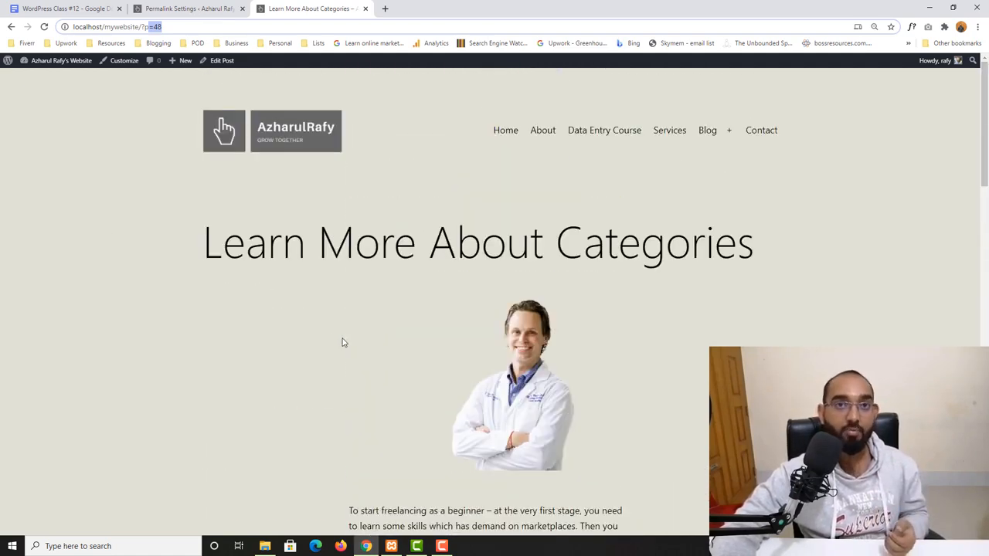
click(180, 7)
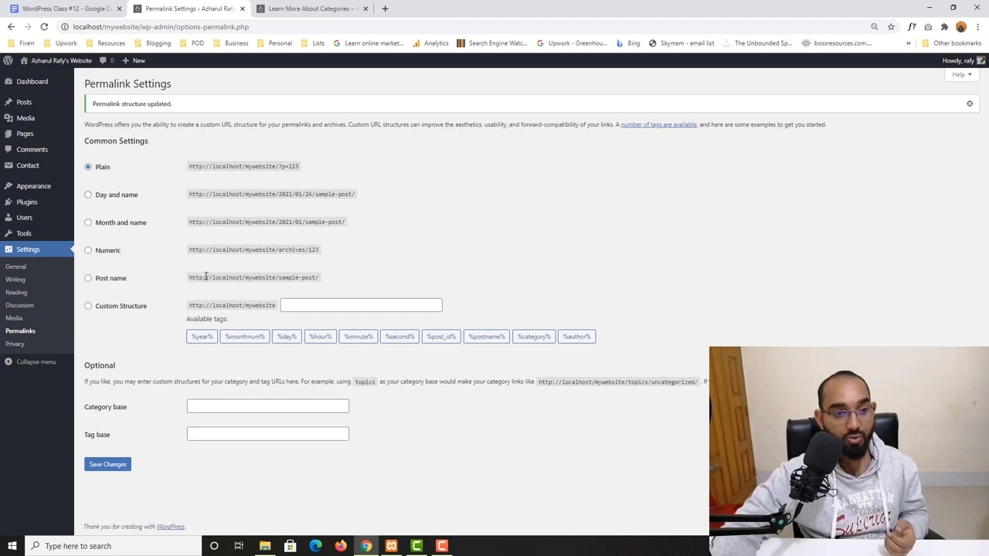
- Set the permalink structure back to Post name and save the changes
drag(189, 276, 308, 276)
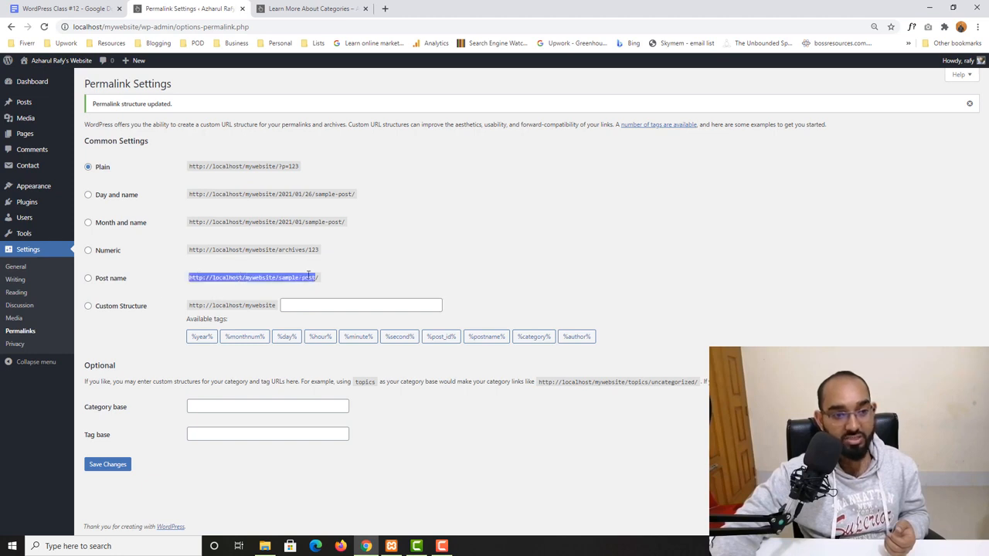
click(118, 282)
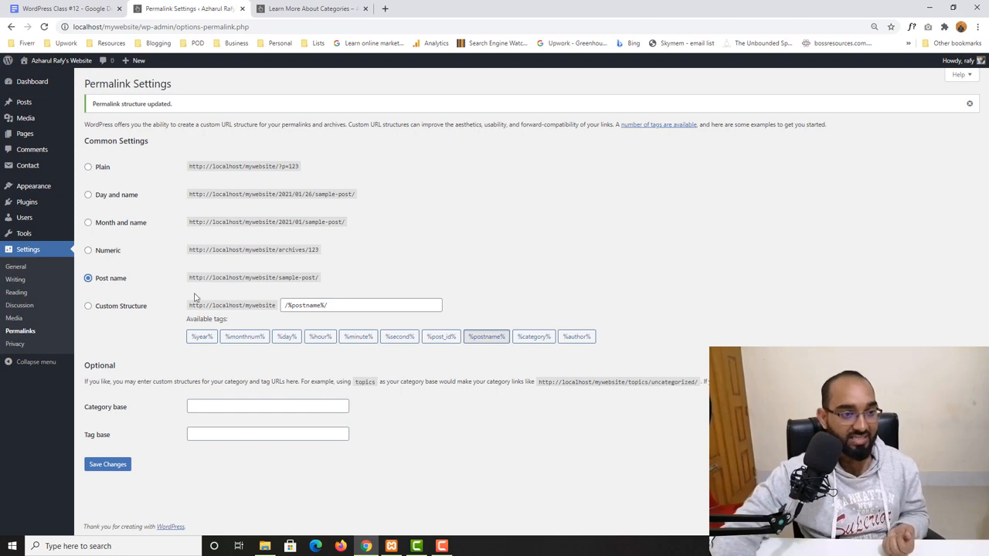
click(107, 464)
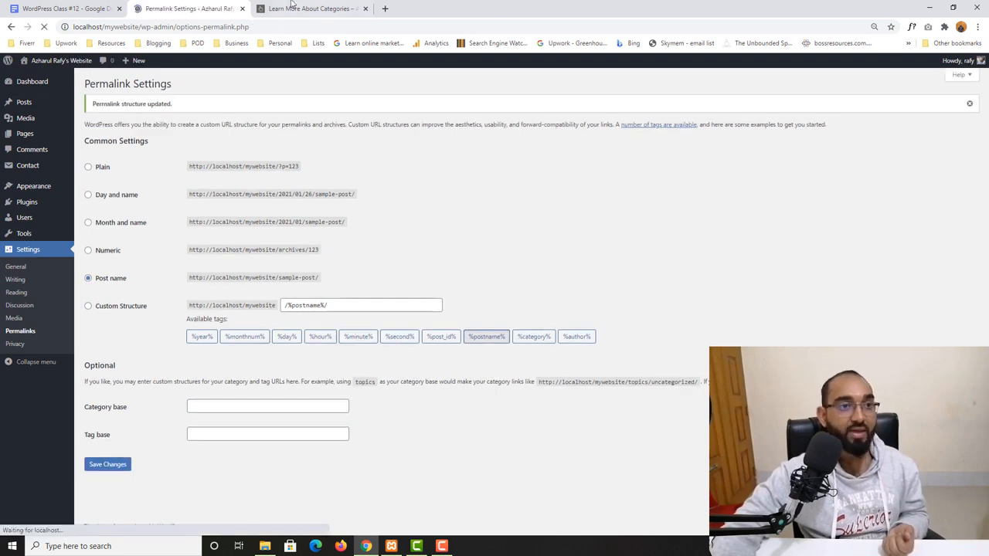
- Reload the Learn More About Categories post and compare its URL slug with the post title
click(309, 9)
key(F5)
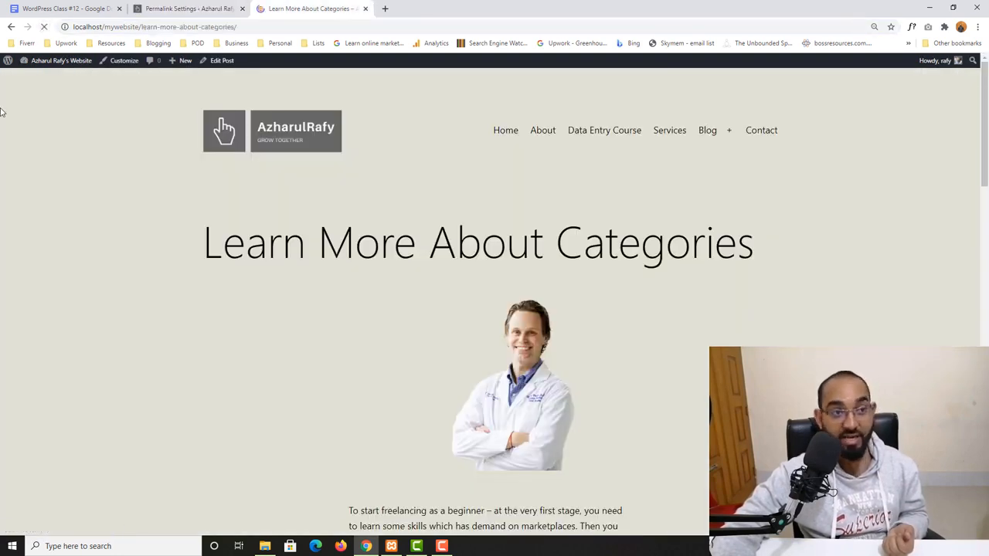
drag(142, 27, 297, 29)
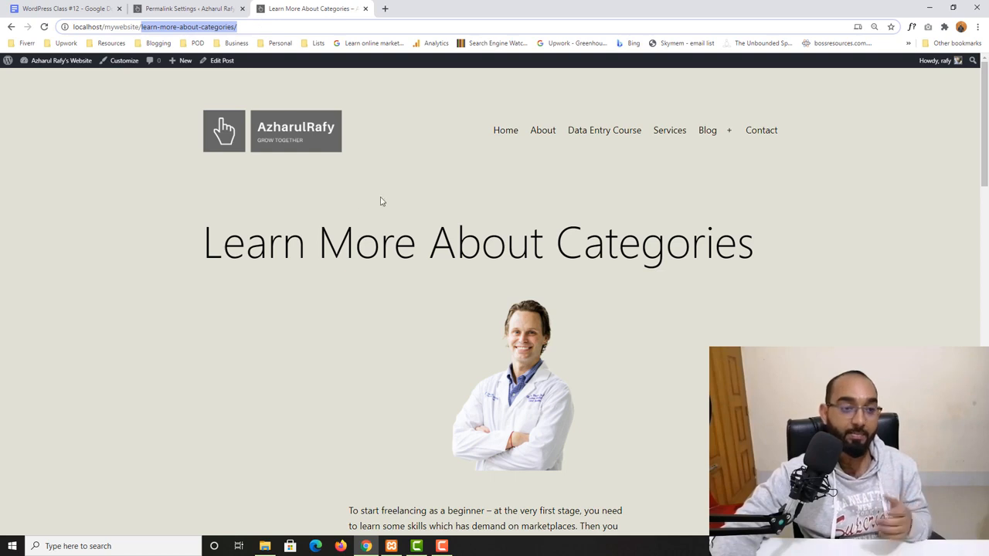
drag(205, 230, 213, 111)
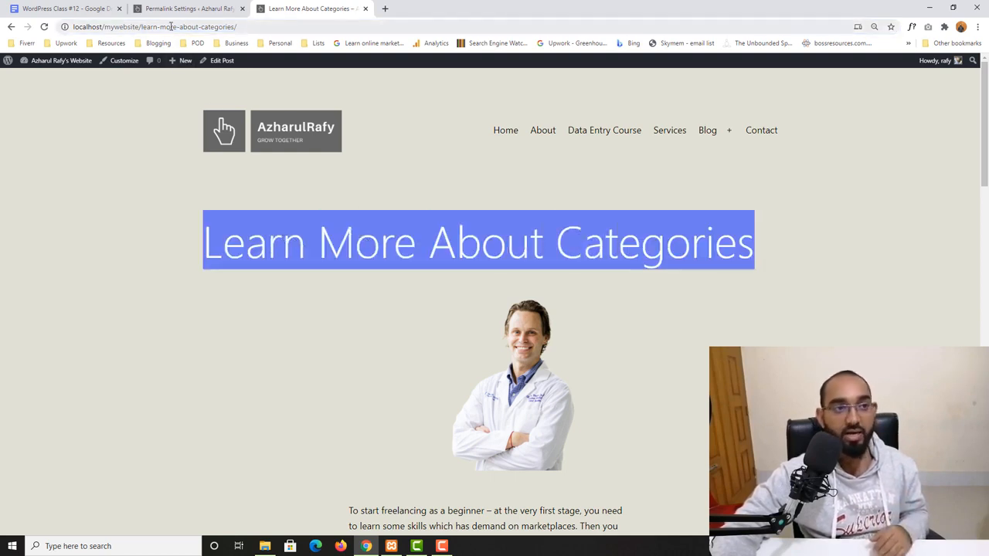
drag(161, 27, 242, 30)
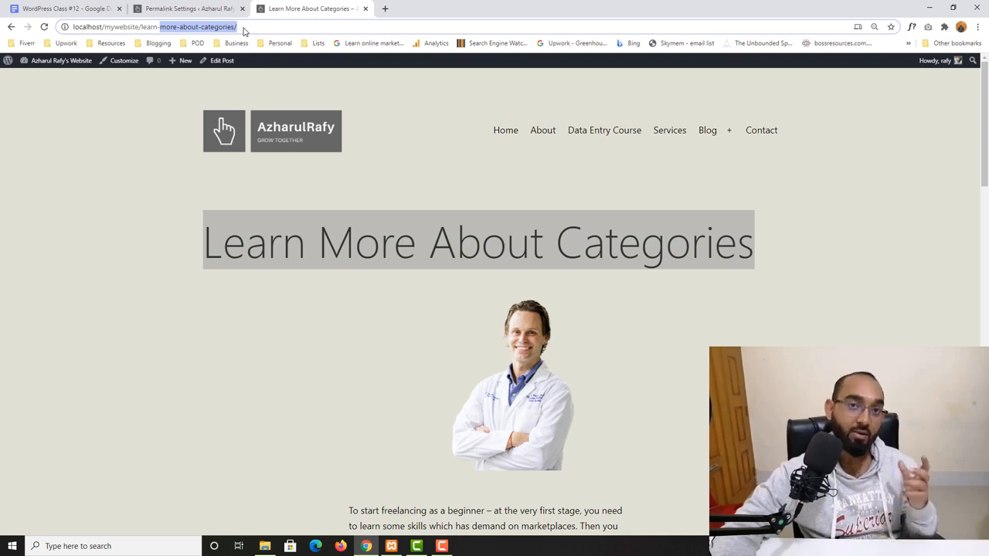
click(121, 184)
click(189, 9)
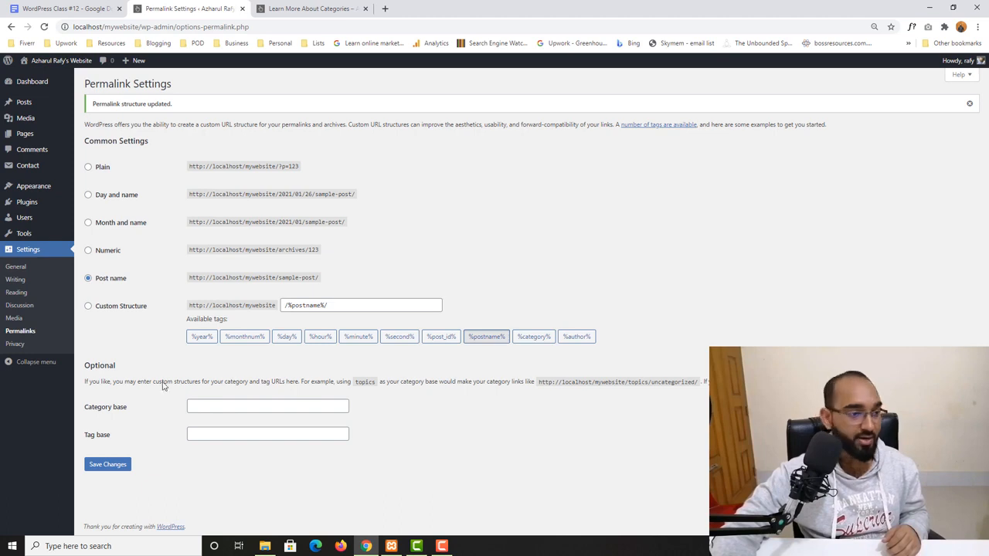
- Open the Privacy Settings and create a new Privacy Policy page
click(15, 344)
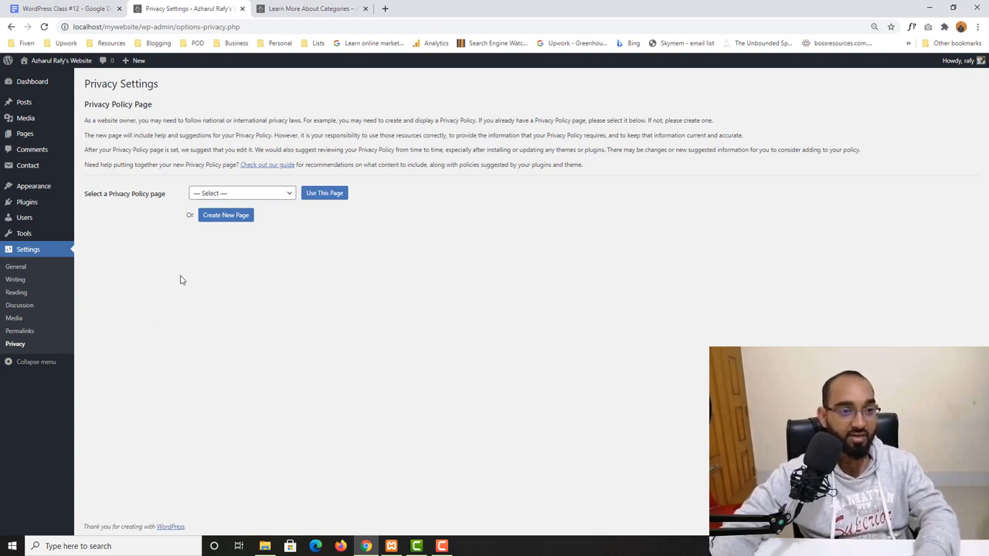
click(225, 216)
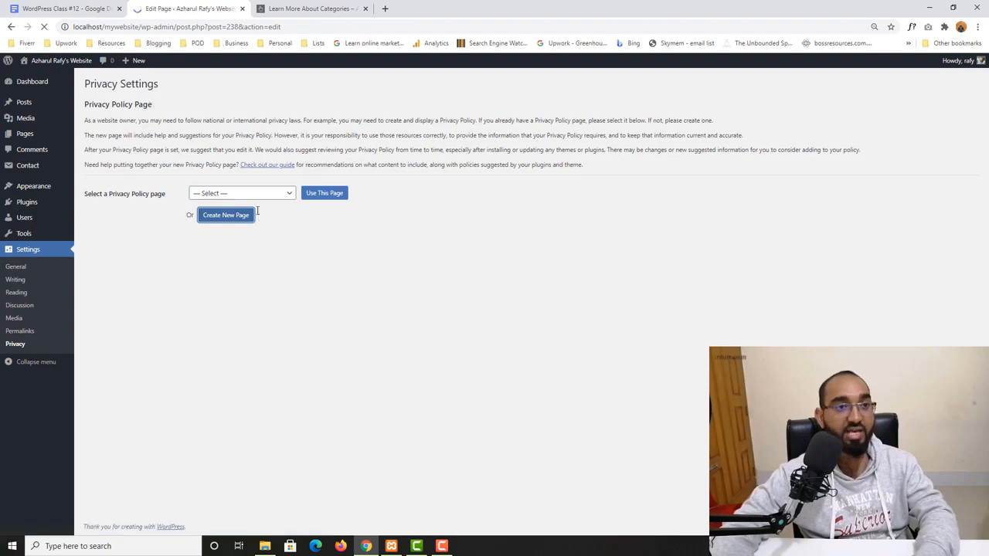
scroll(455, 432, down, 12)
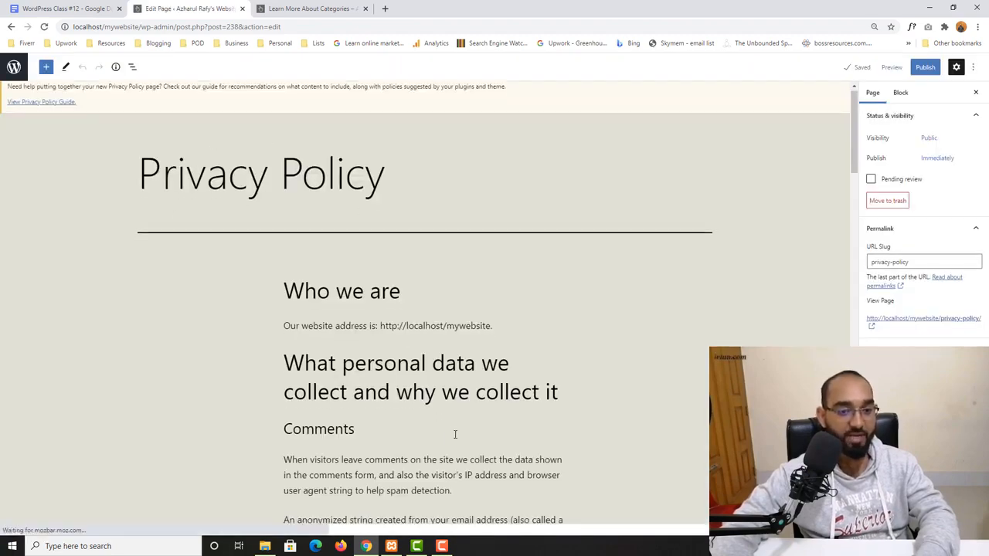
- Scroll through and read the generated Privacy Policy page content in the editor
scroll(409, 355, down, 12)
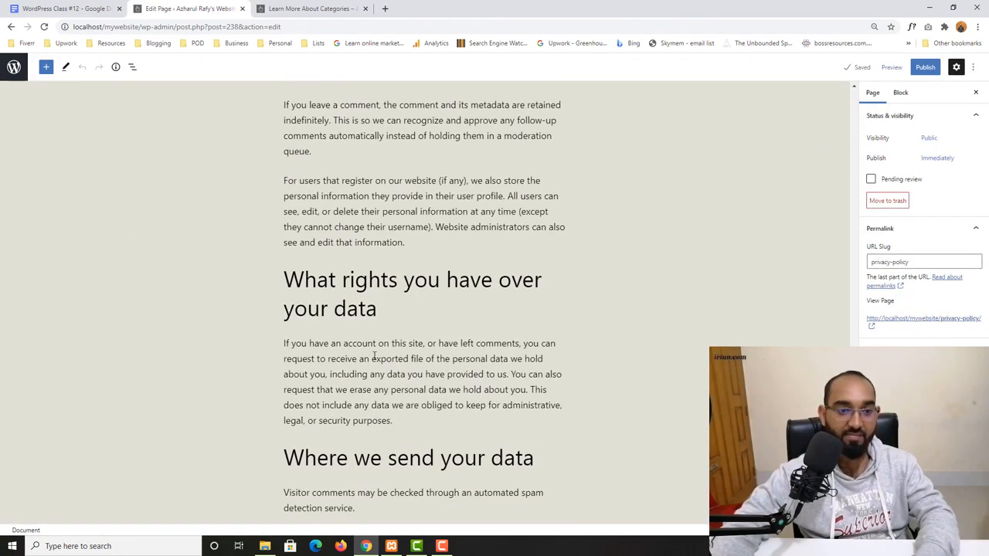
scroll(448, 317, up, 15)
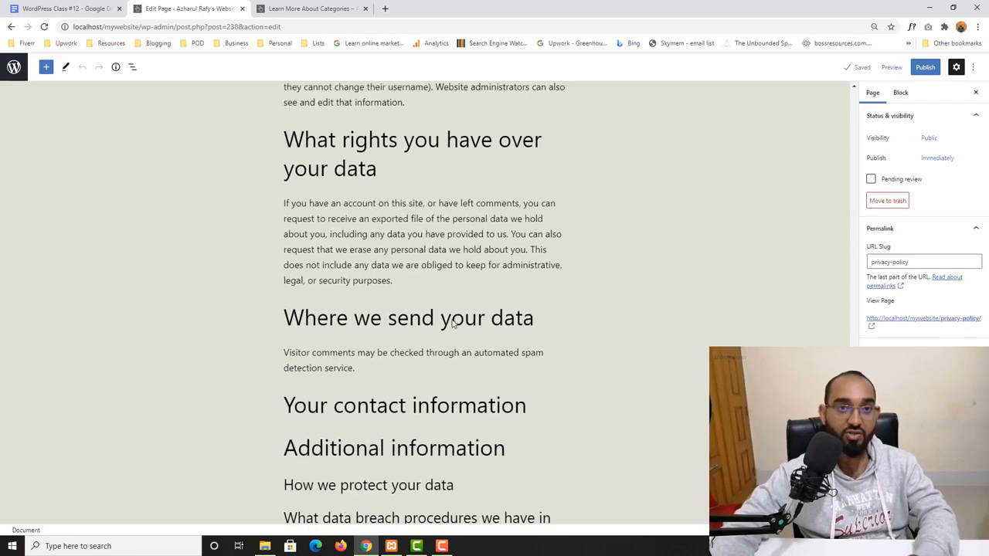
scroll(494, 255, up, 3)
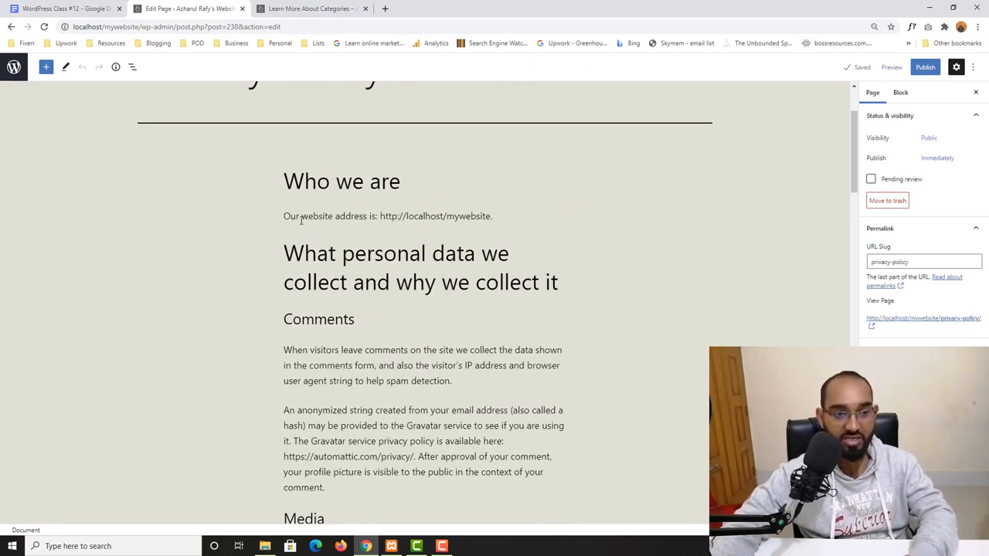
drag(380, 216, 508, 214)
scroll(471, 317, down, 2)
drag(285, 302, 401, 302)
scroll(399, 313, down, 10)
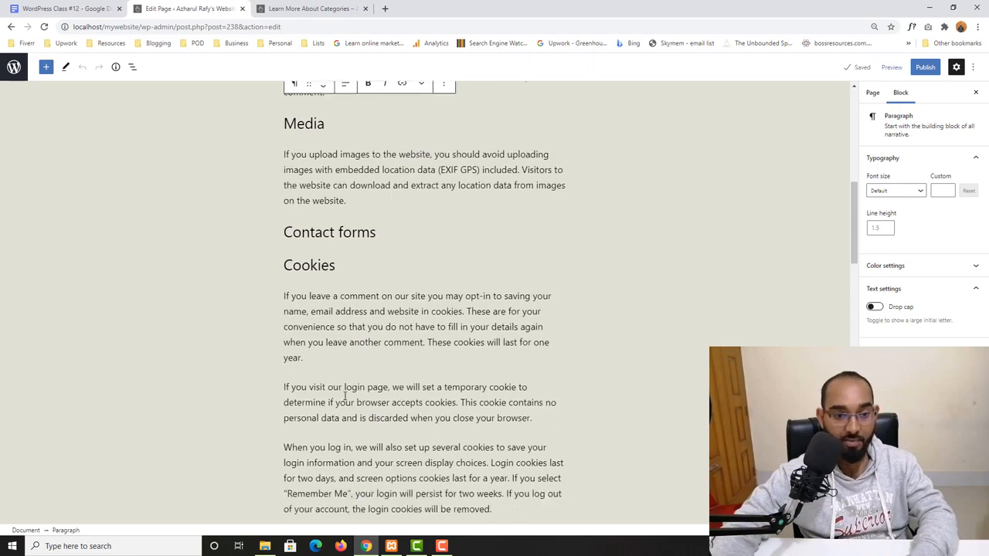
scroll(292, 400, down, 3)
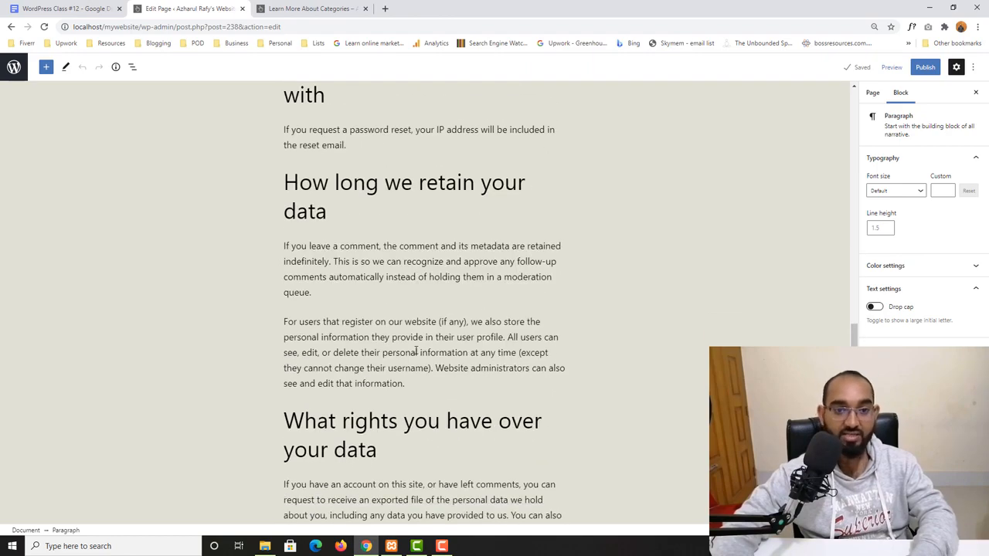
scroll(416, 351, up, 13)
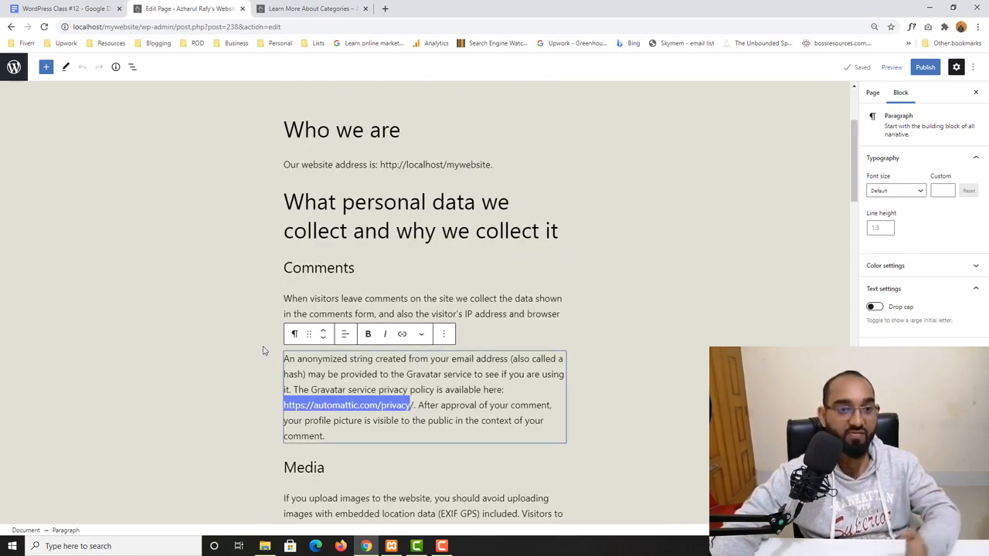
scroll(262, 352, up, 3)
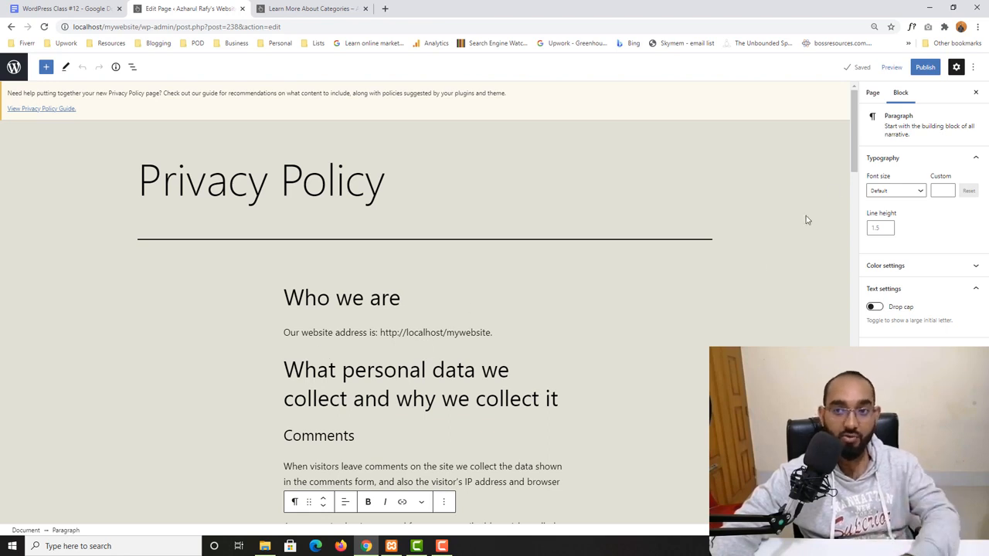
- Publish the Privacy Policy page and return to the admin pages list
click(925, 68)
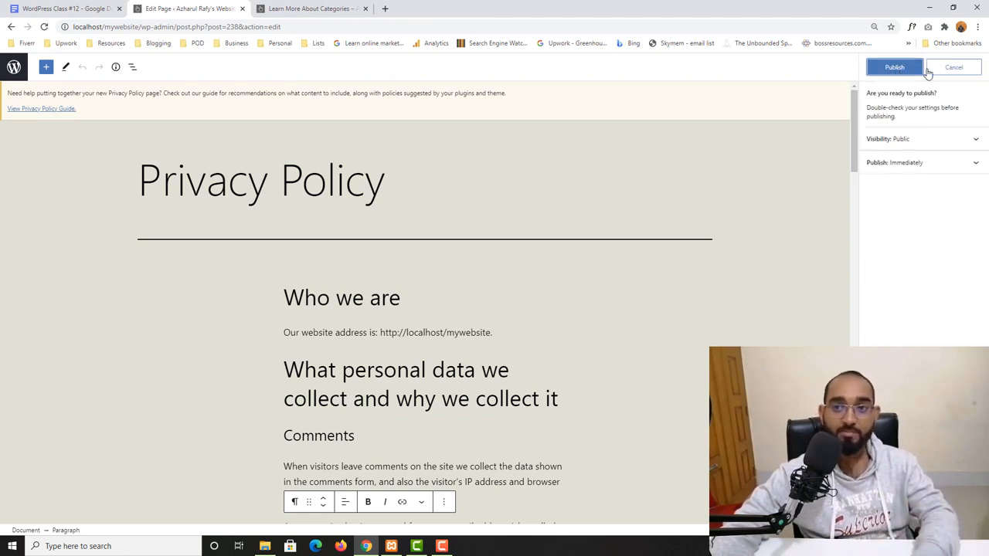
click(908, 70)
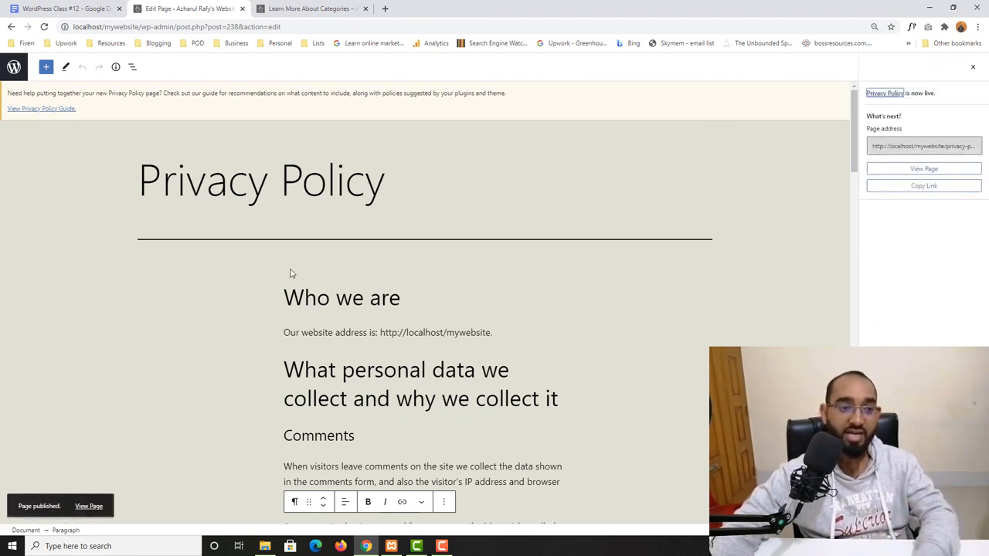
click(14, 68)
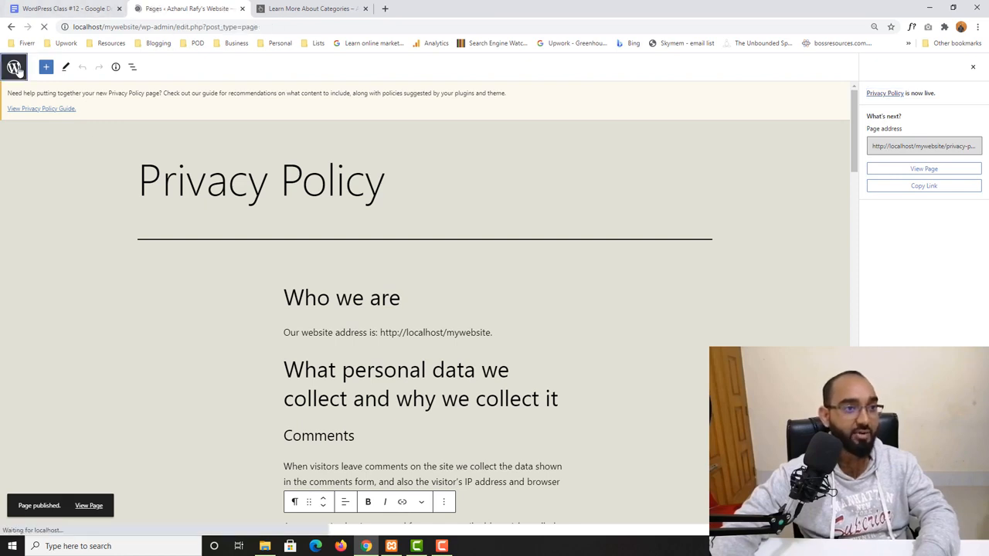
- In Privacy Settings, choose the Privacy Policy page as the site's privacy policy page and apply it
mouse_move(31, 281)
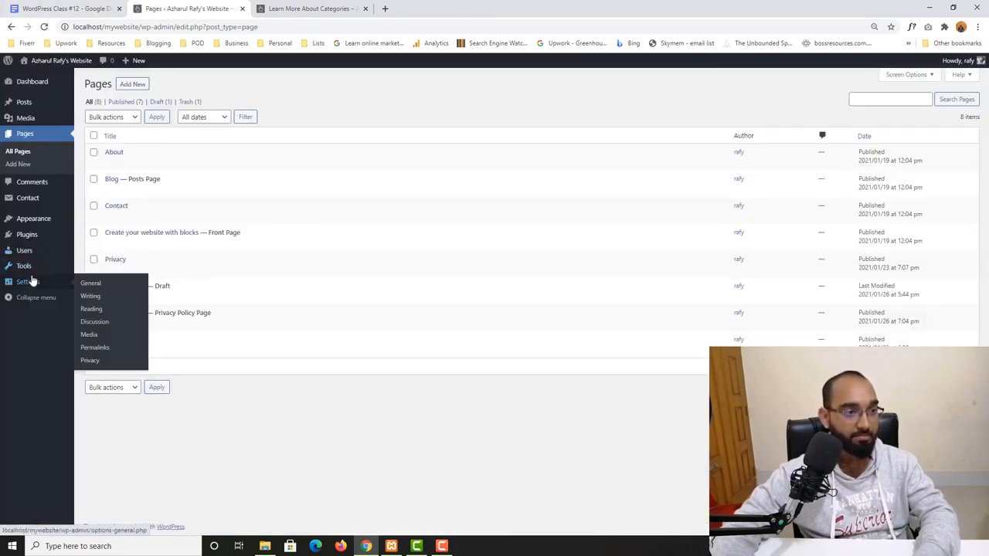
click(92, 360)
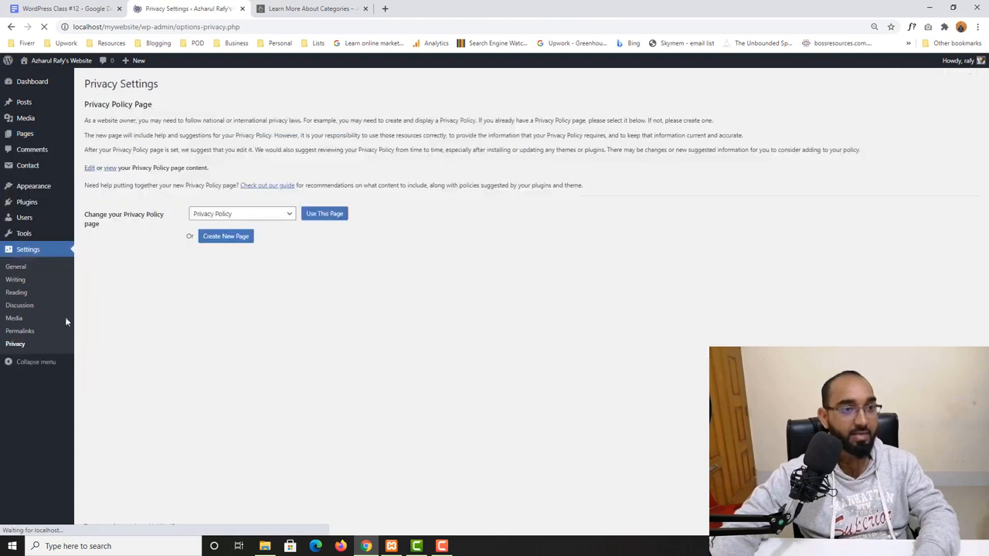
click(220, 212)
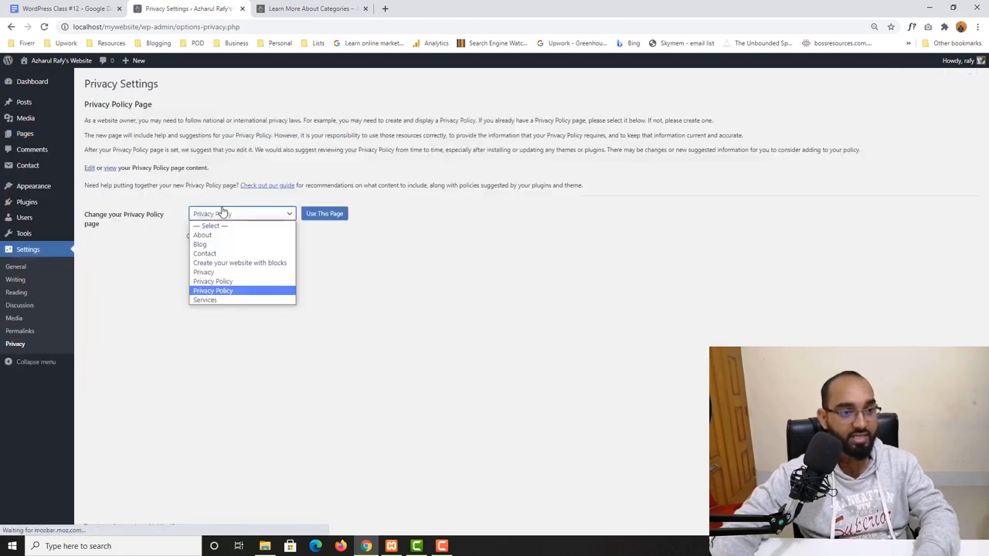
click(225, 299)
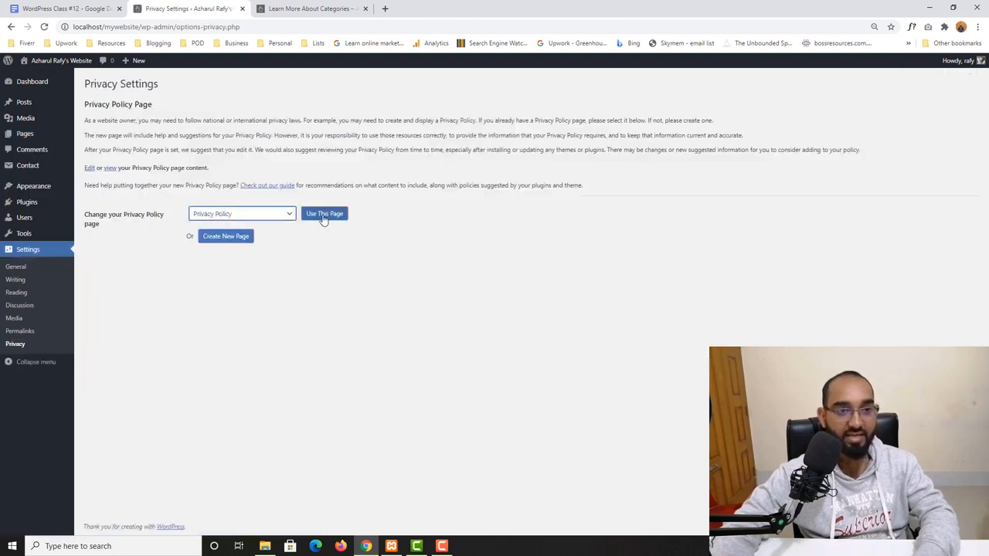
click(321, 216)
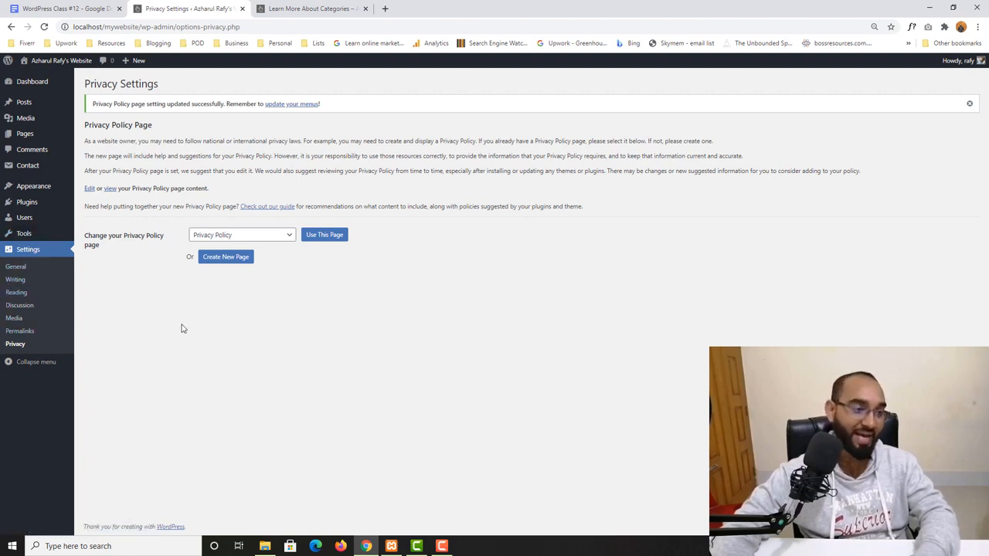
click(28, 294)
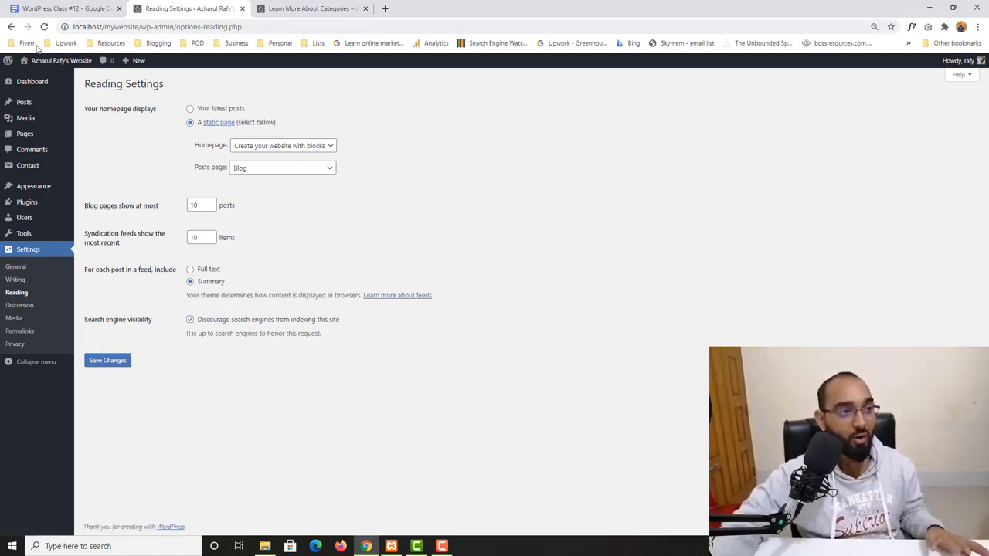
click(35, 82)
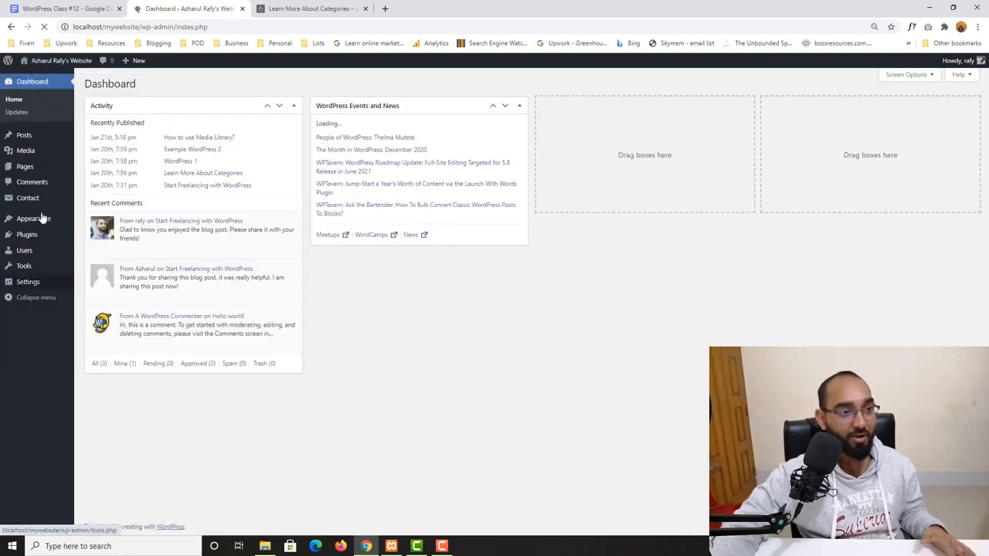
mouse_move(38, 223)
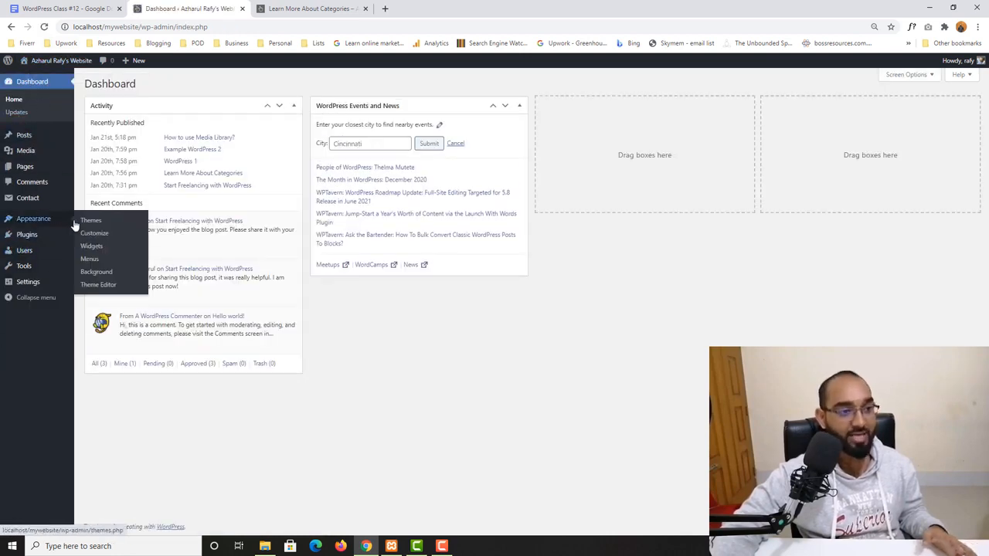